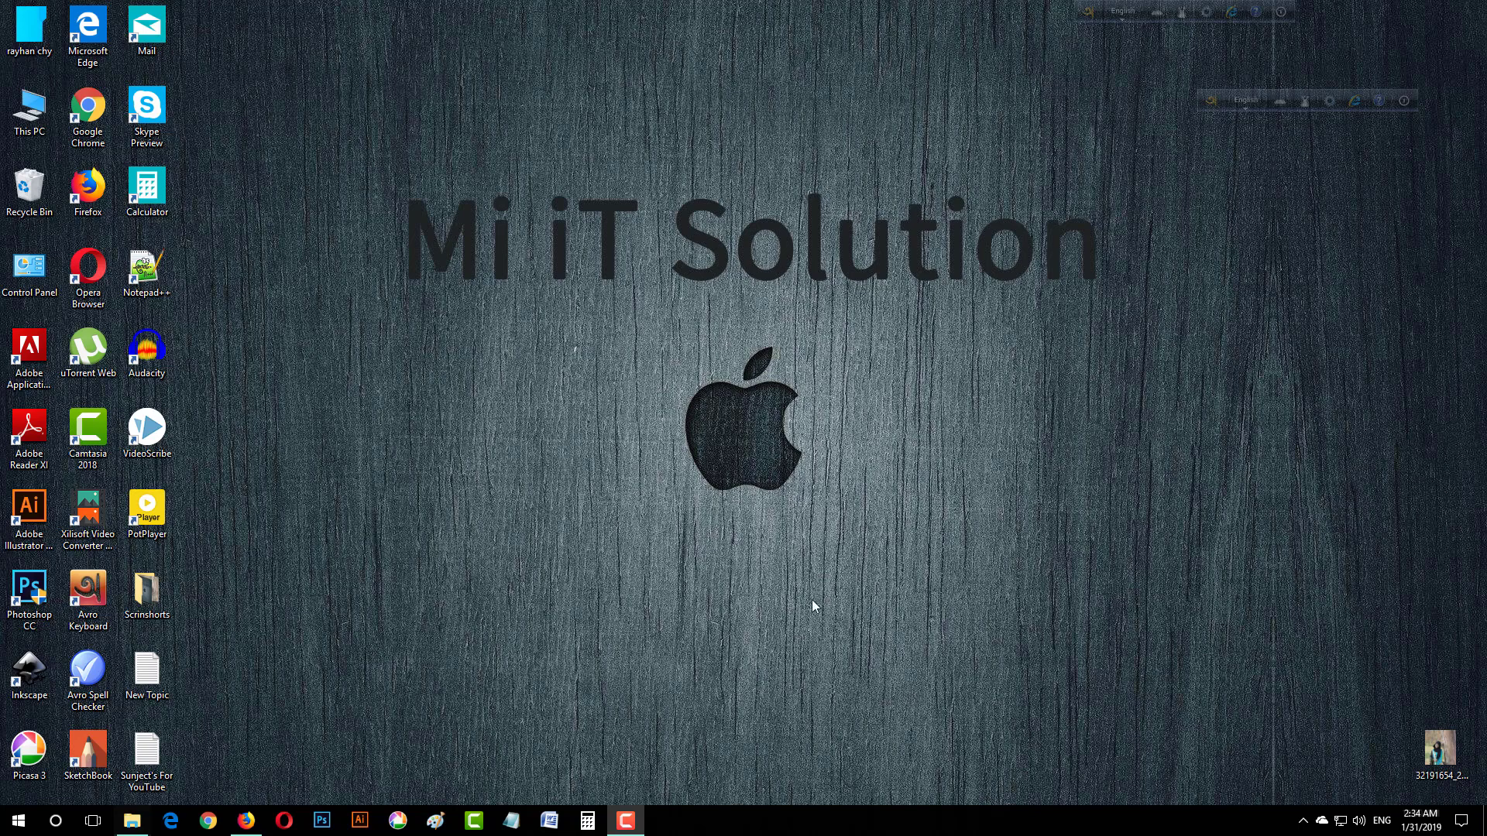
pyautogui.rightClick(758, 581)
pyautogui.rightClick(858, 626)
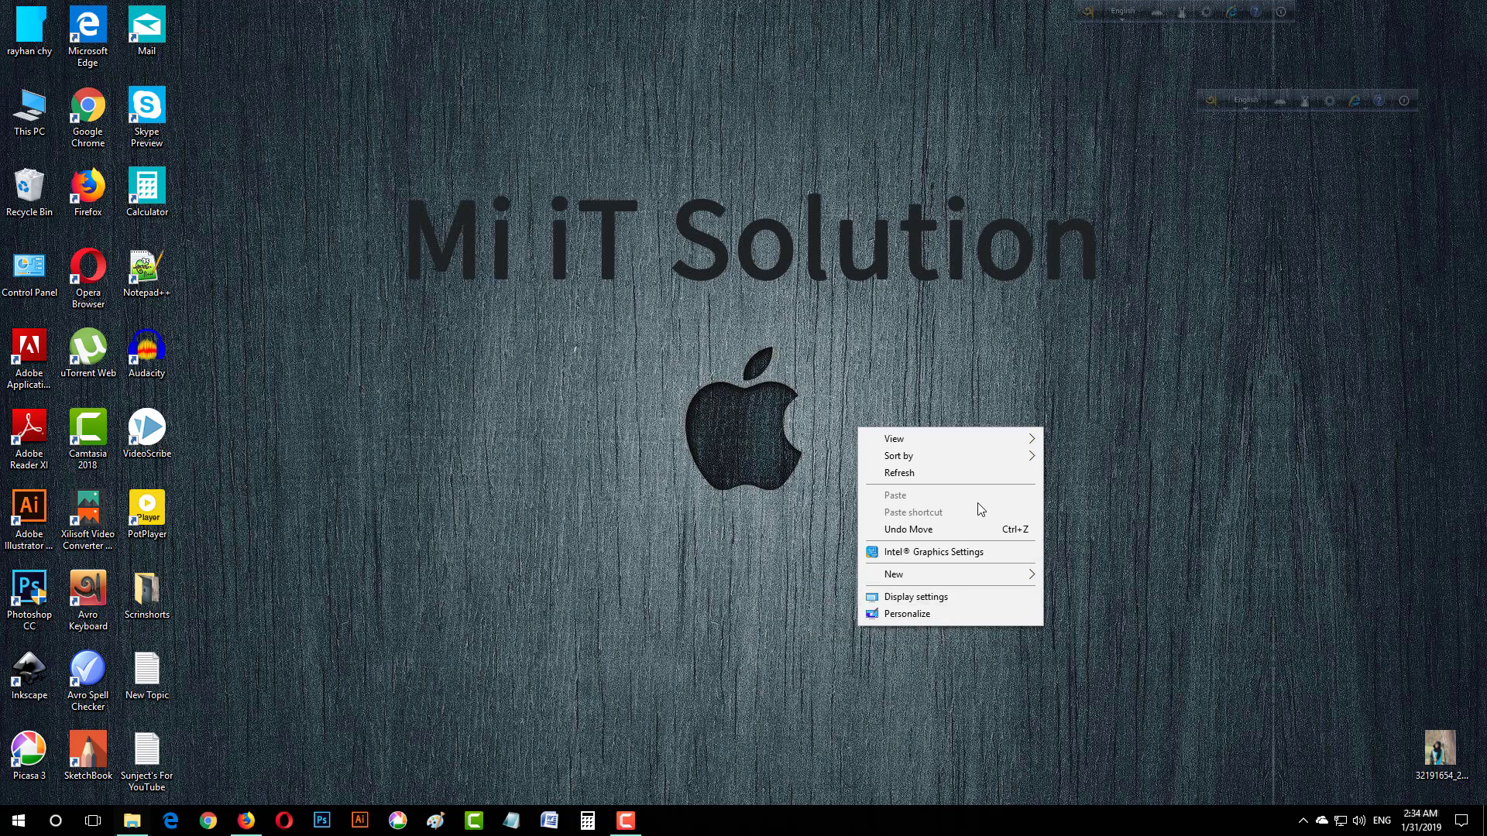
pyautogui.click(1002, 478)
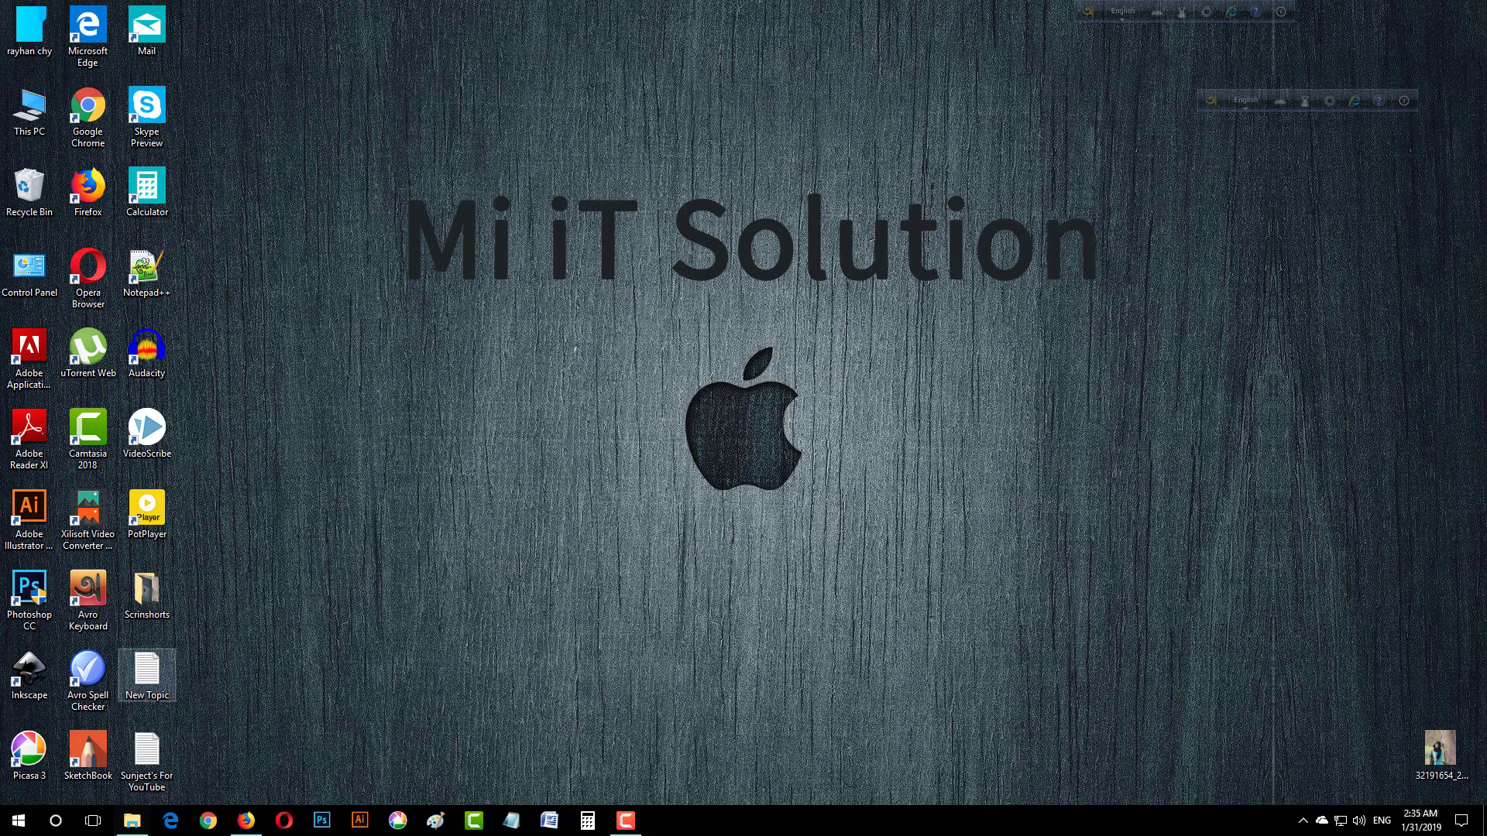
# Switch to Firefox, search the web for panzoid in a new tab and open the Panzoid site.
pyautogui.click(246, 833)
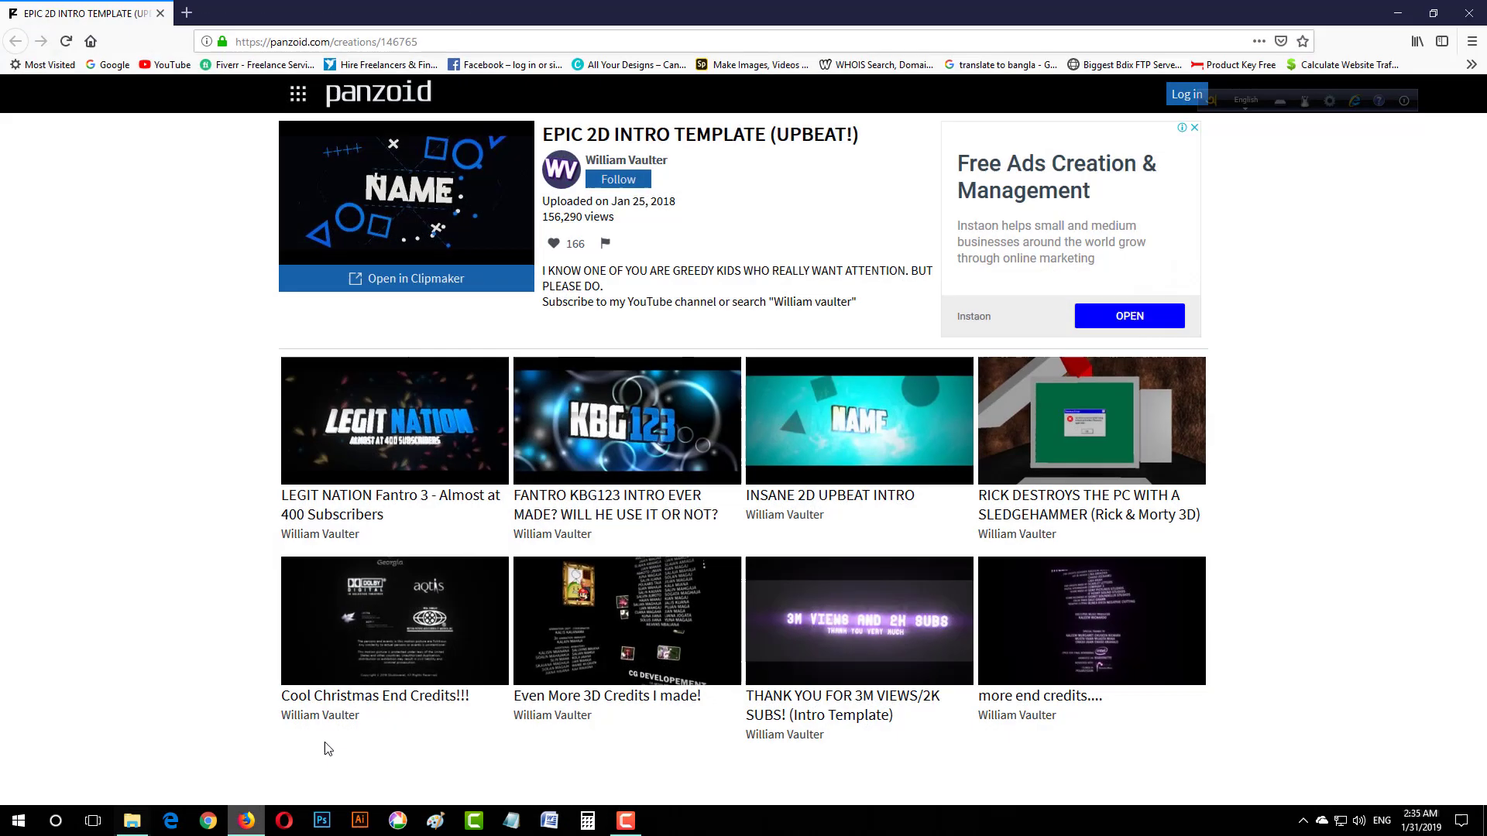
pyautogui.click(186, 13)
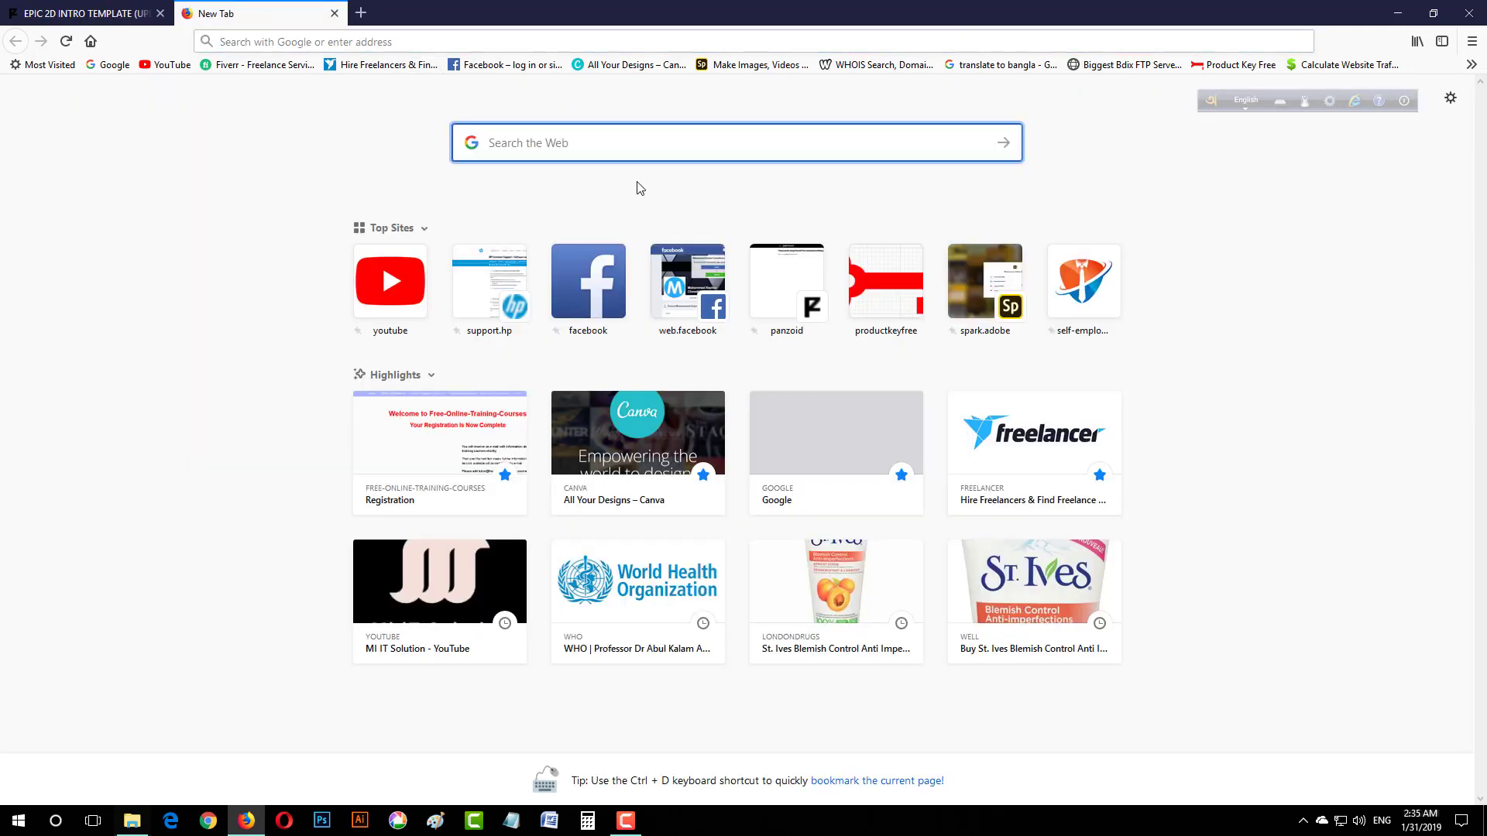
pyautogui.write('p')
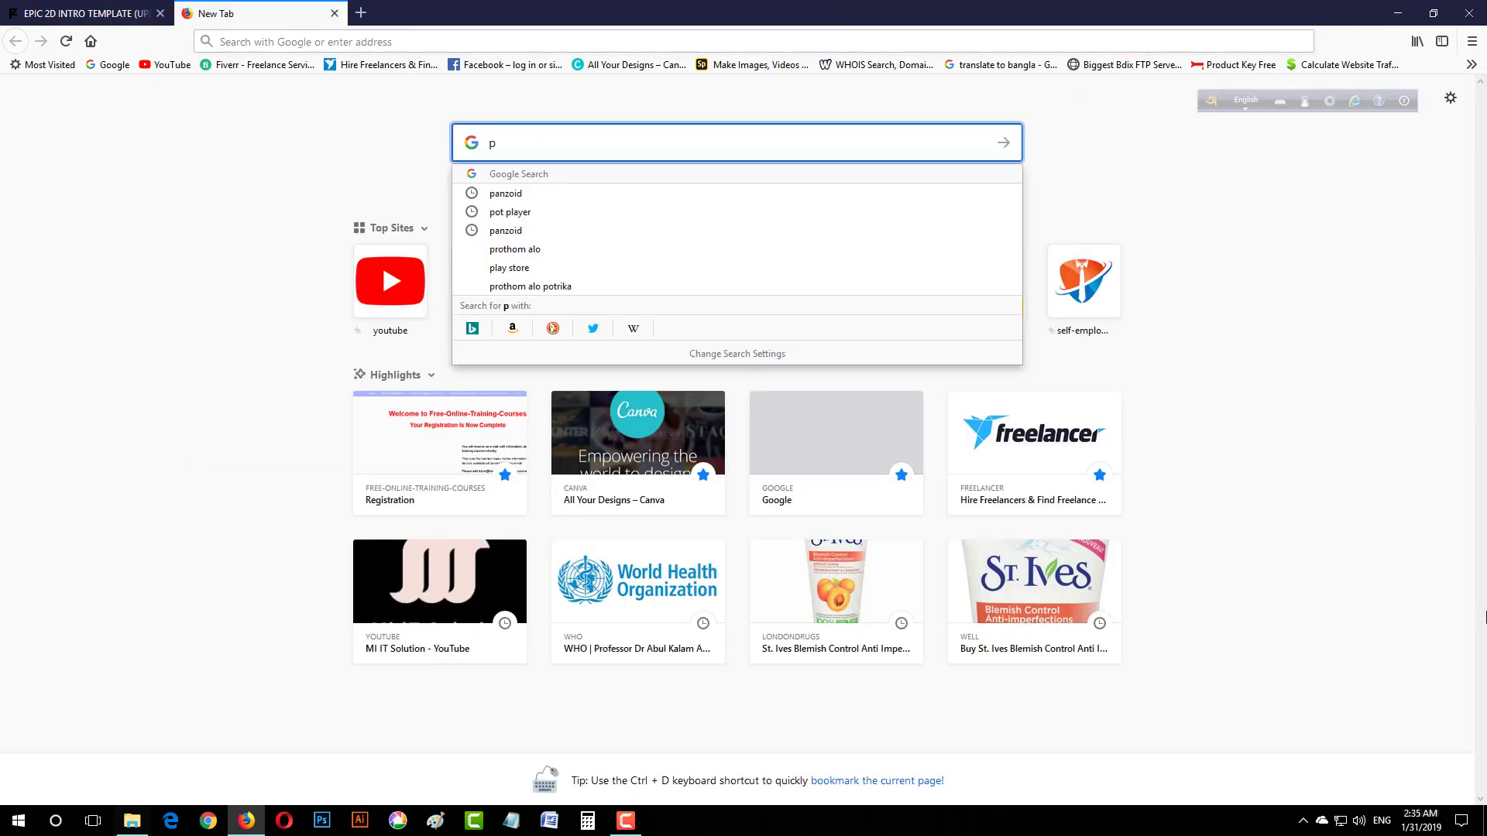
pyautogui.write('an')
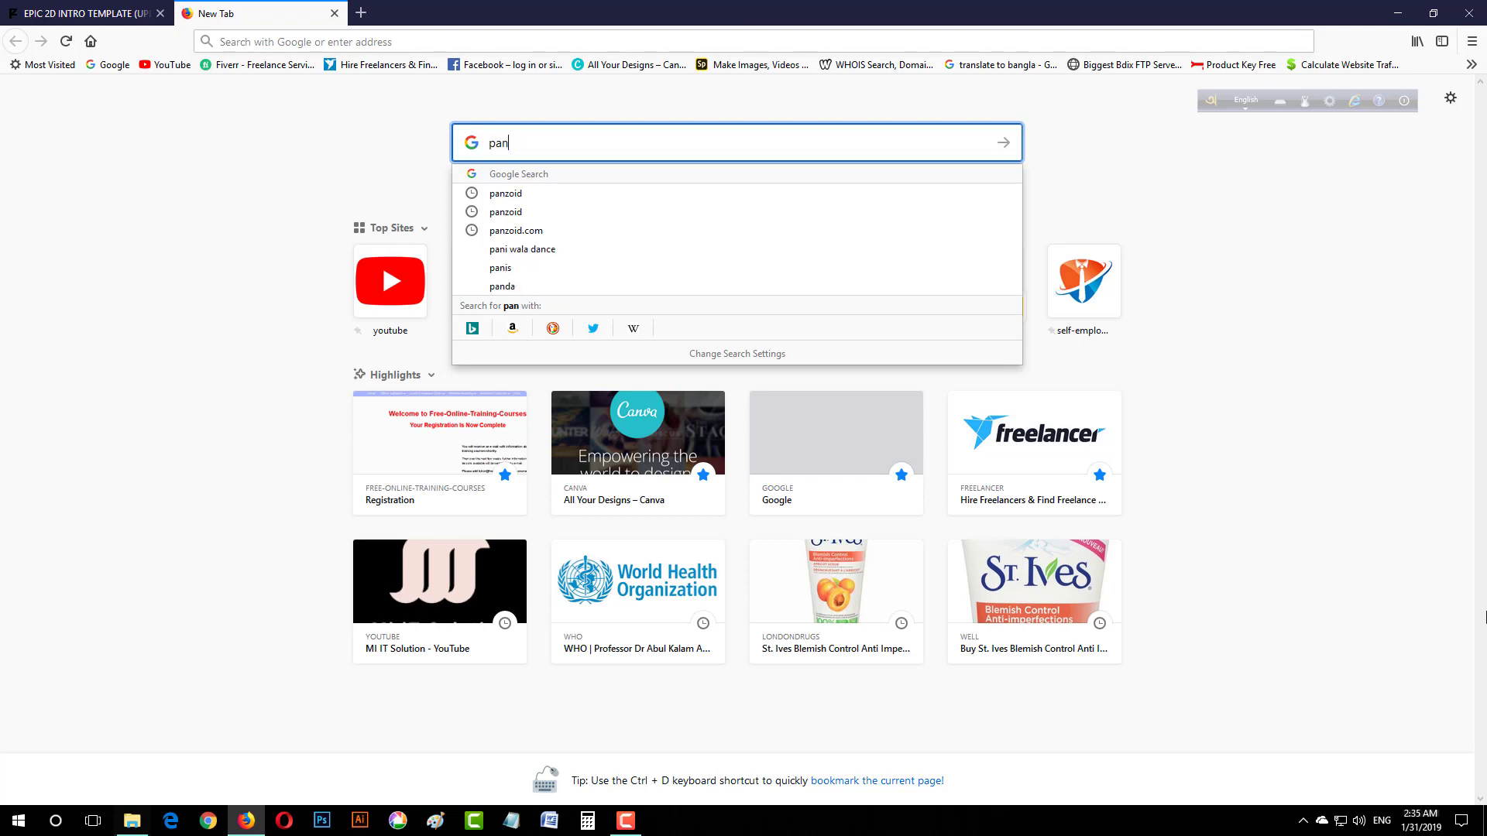
pyautogui.write('zo')
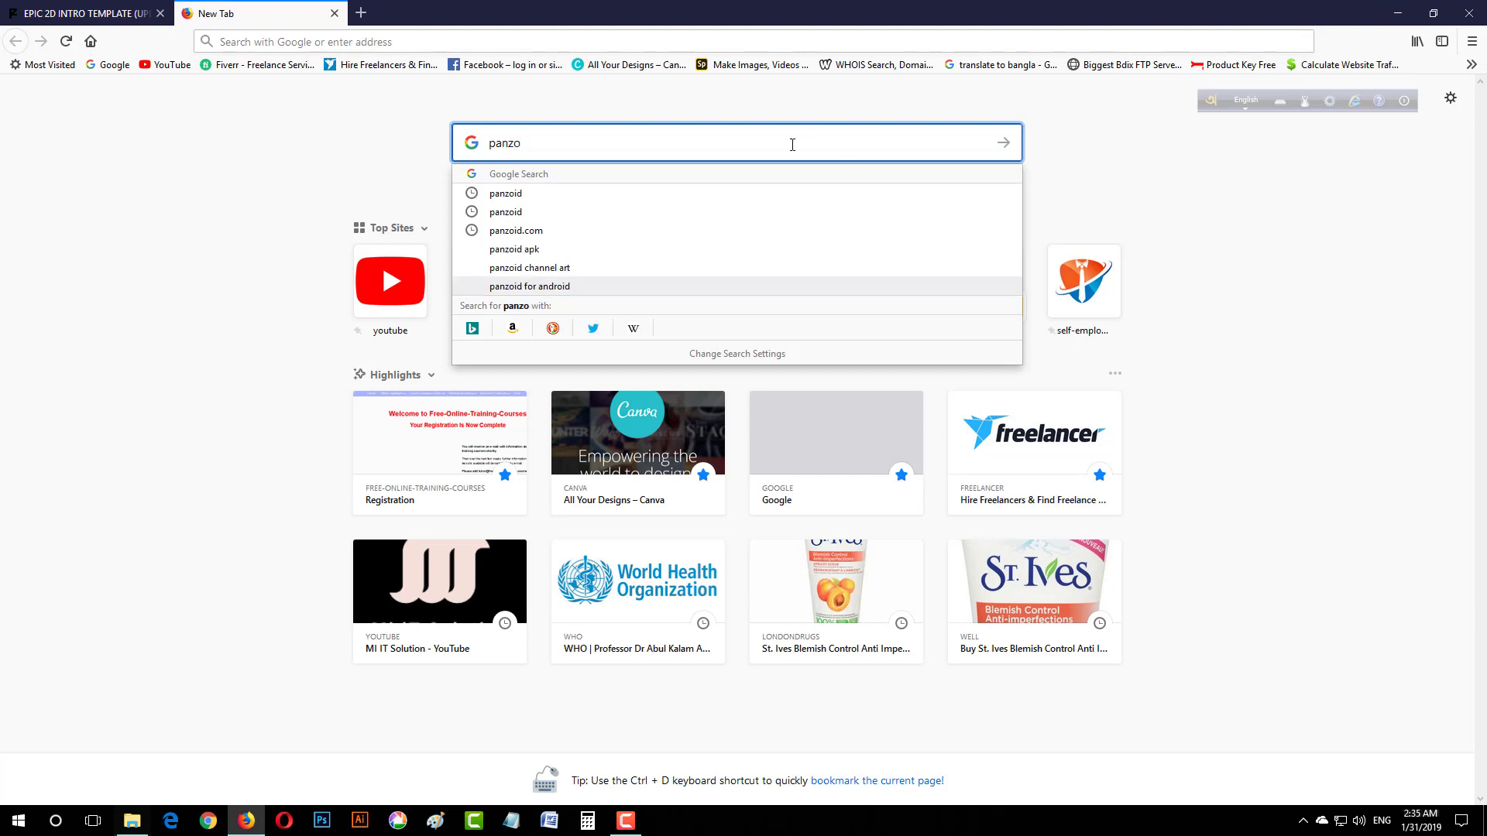
pyautogui.click(693, 195)
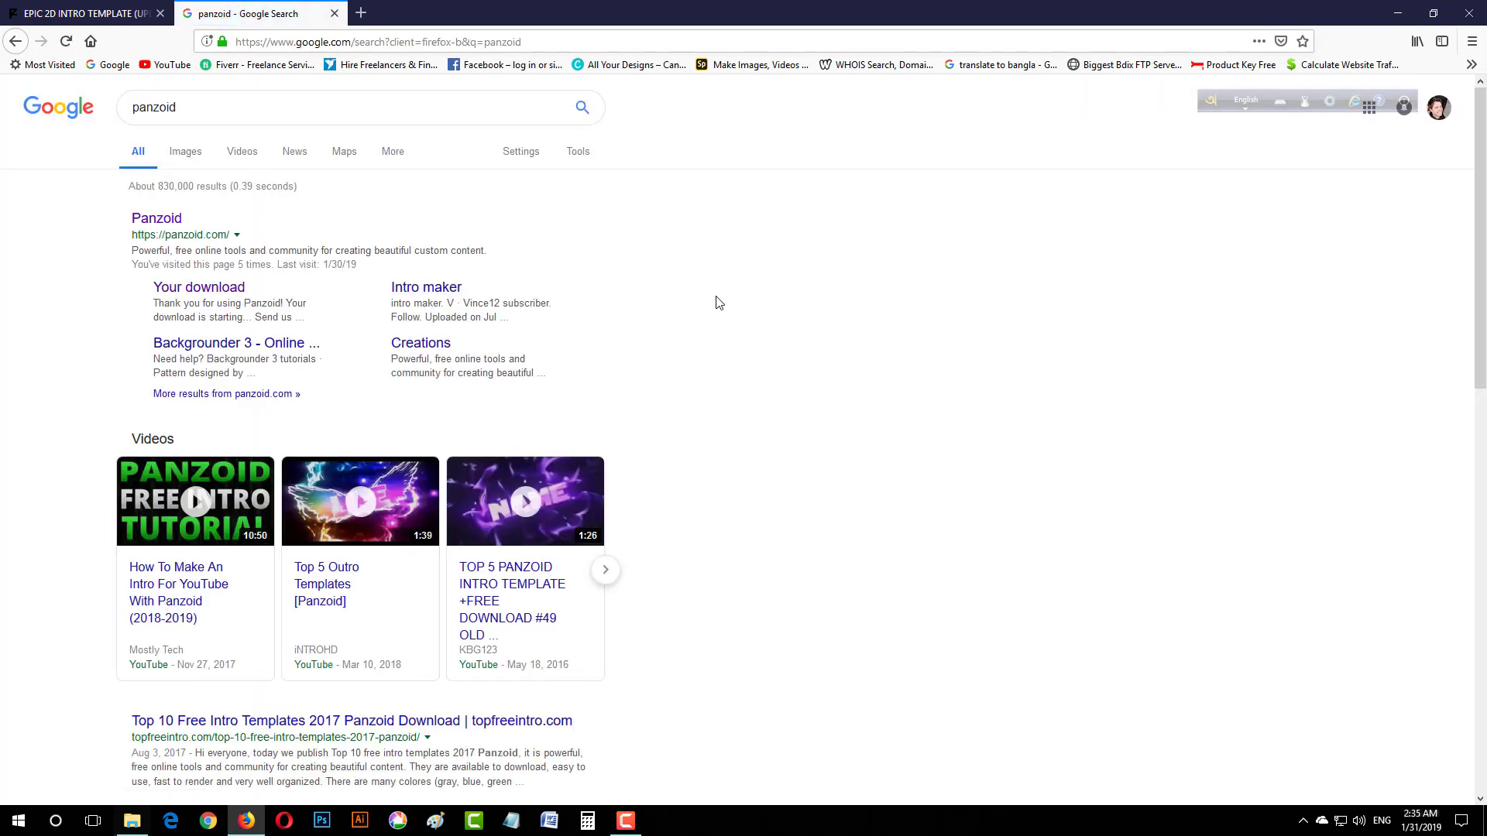
pyautogui.click(157, 219)
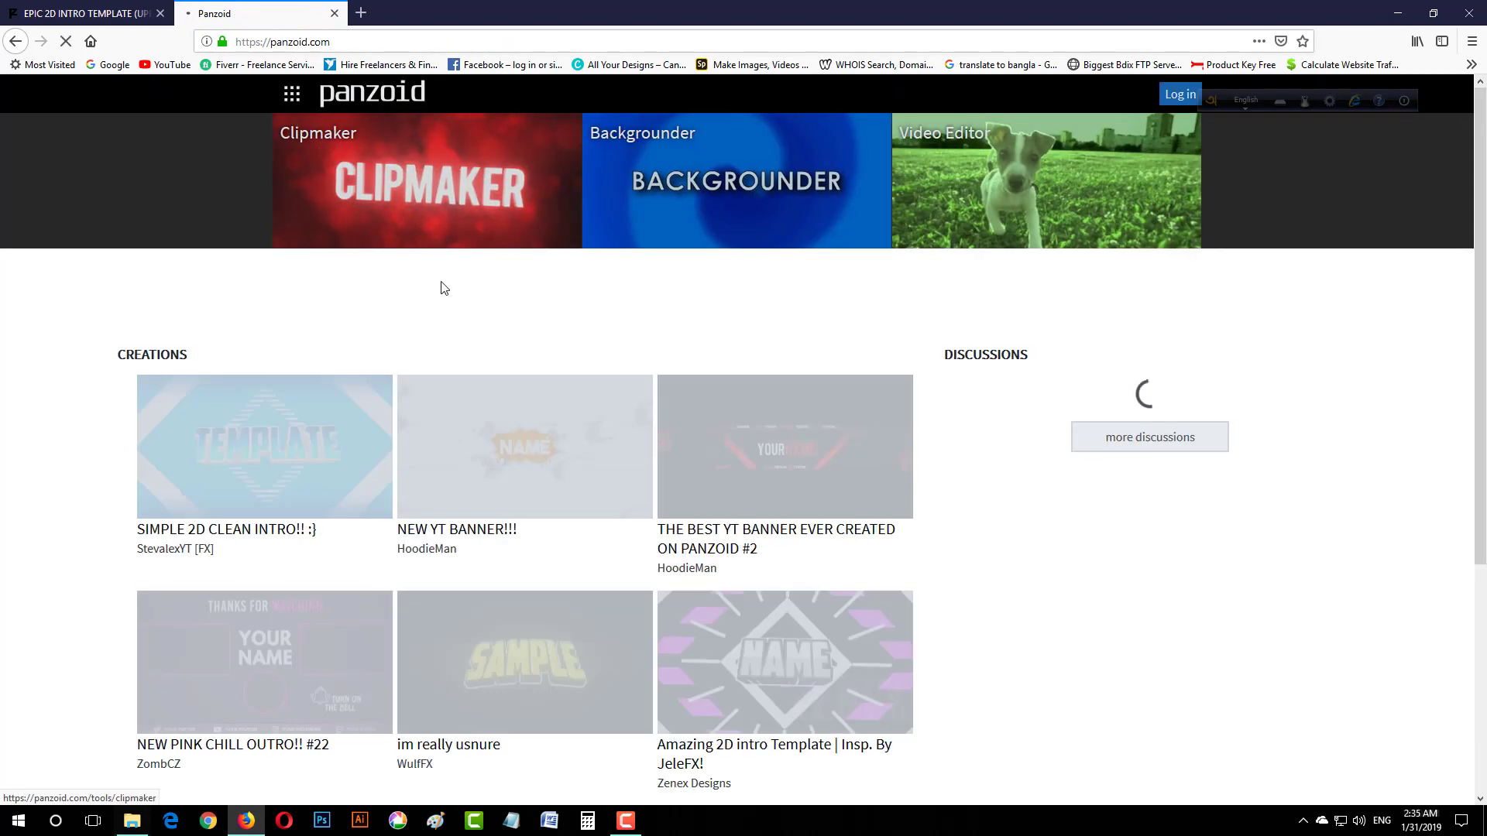
# Browse the full list of Panzoid creations and open the Diablo III Intro template's page.
pyautogui.scroll(-4, 517, 418)
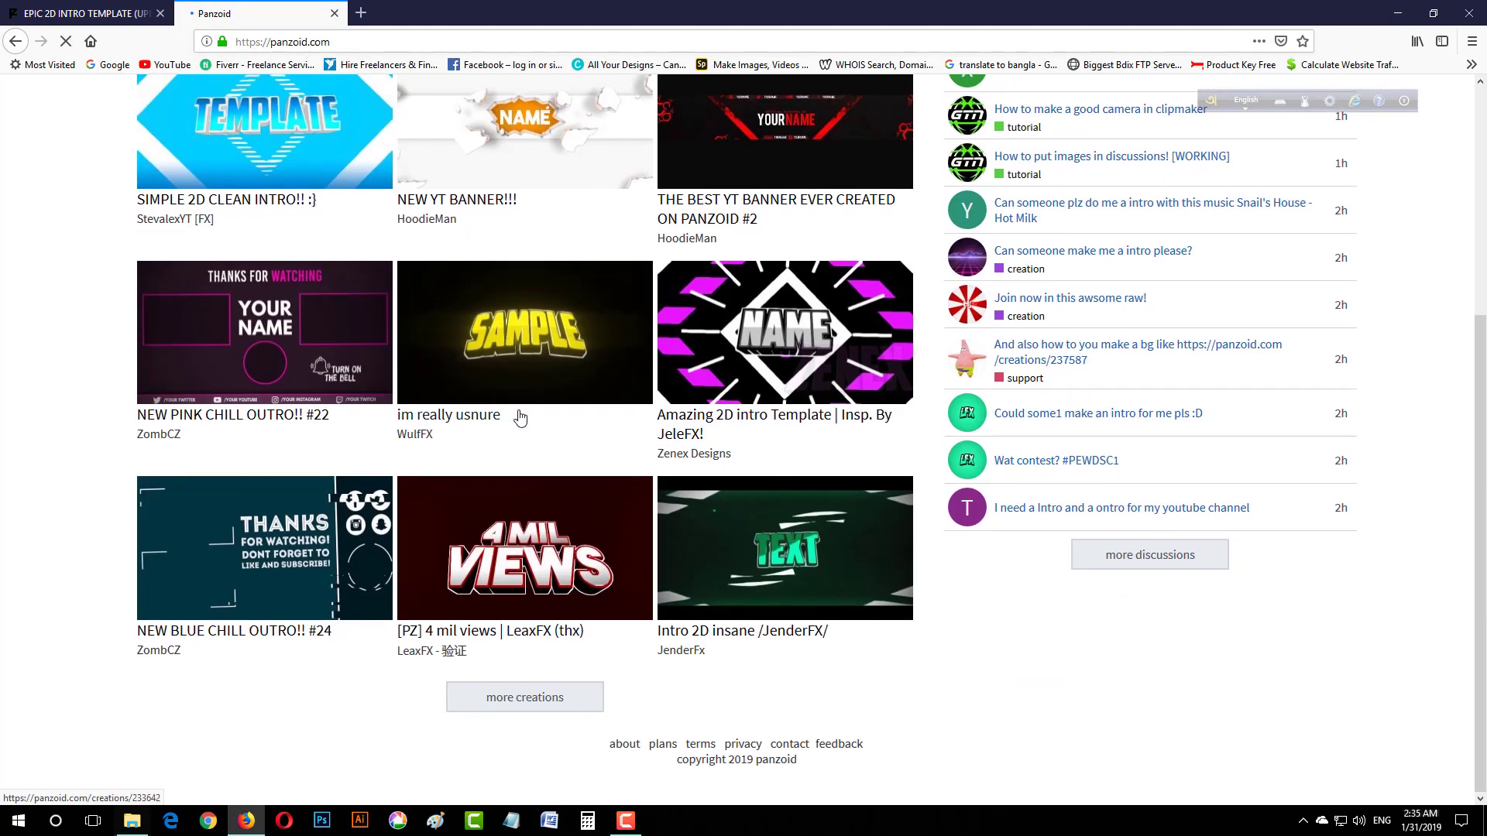
pyautogui.click(540, 701)
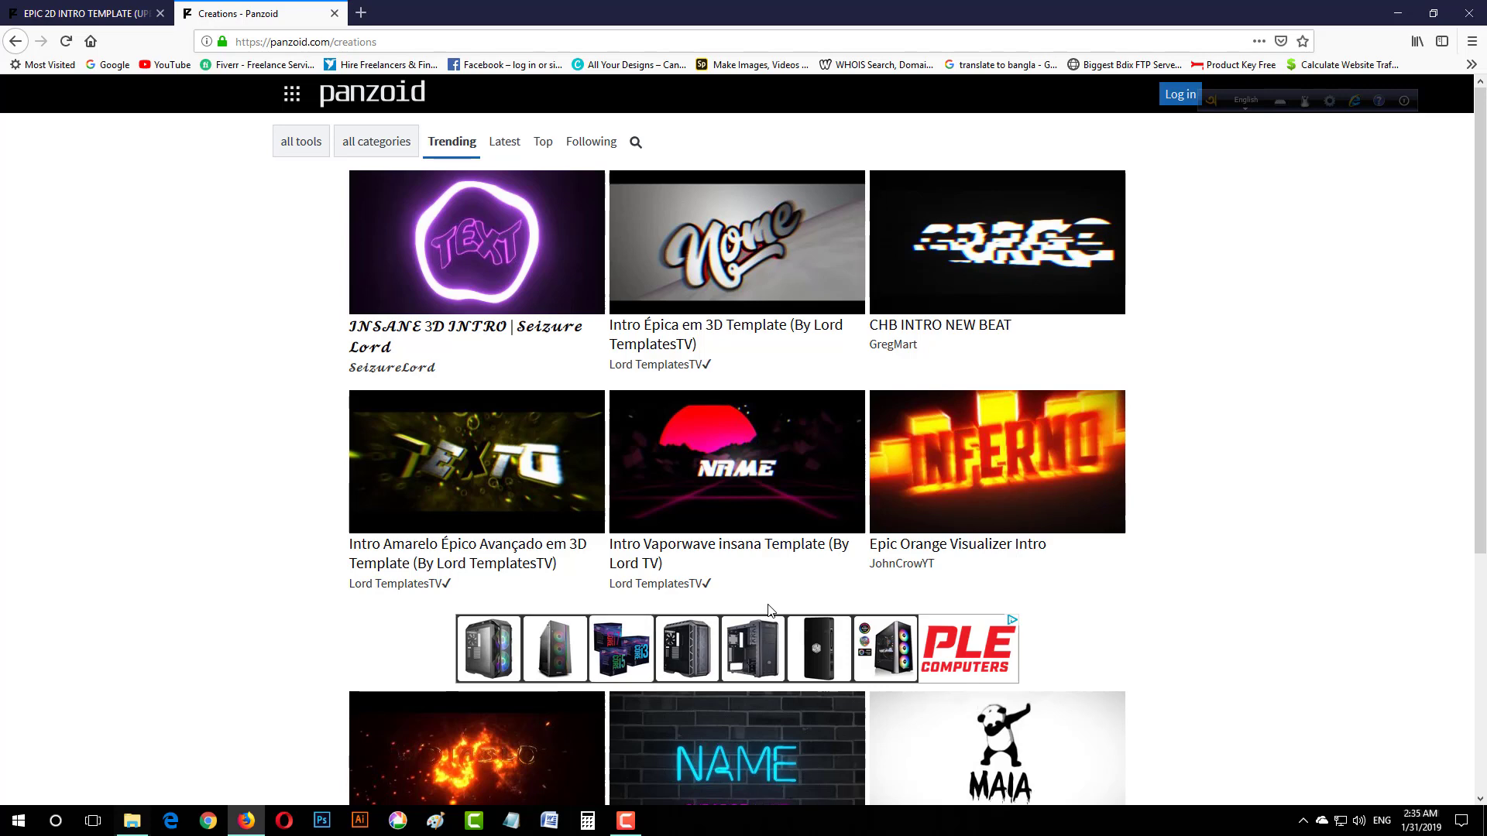
pyautogui.scroll(-3, 592, 653)
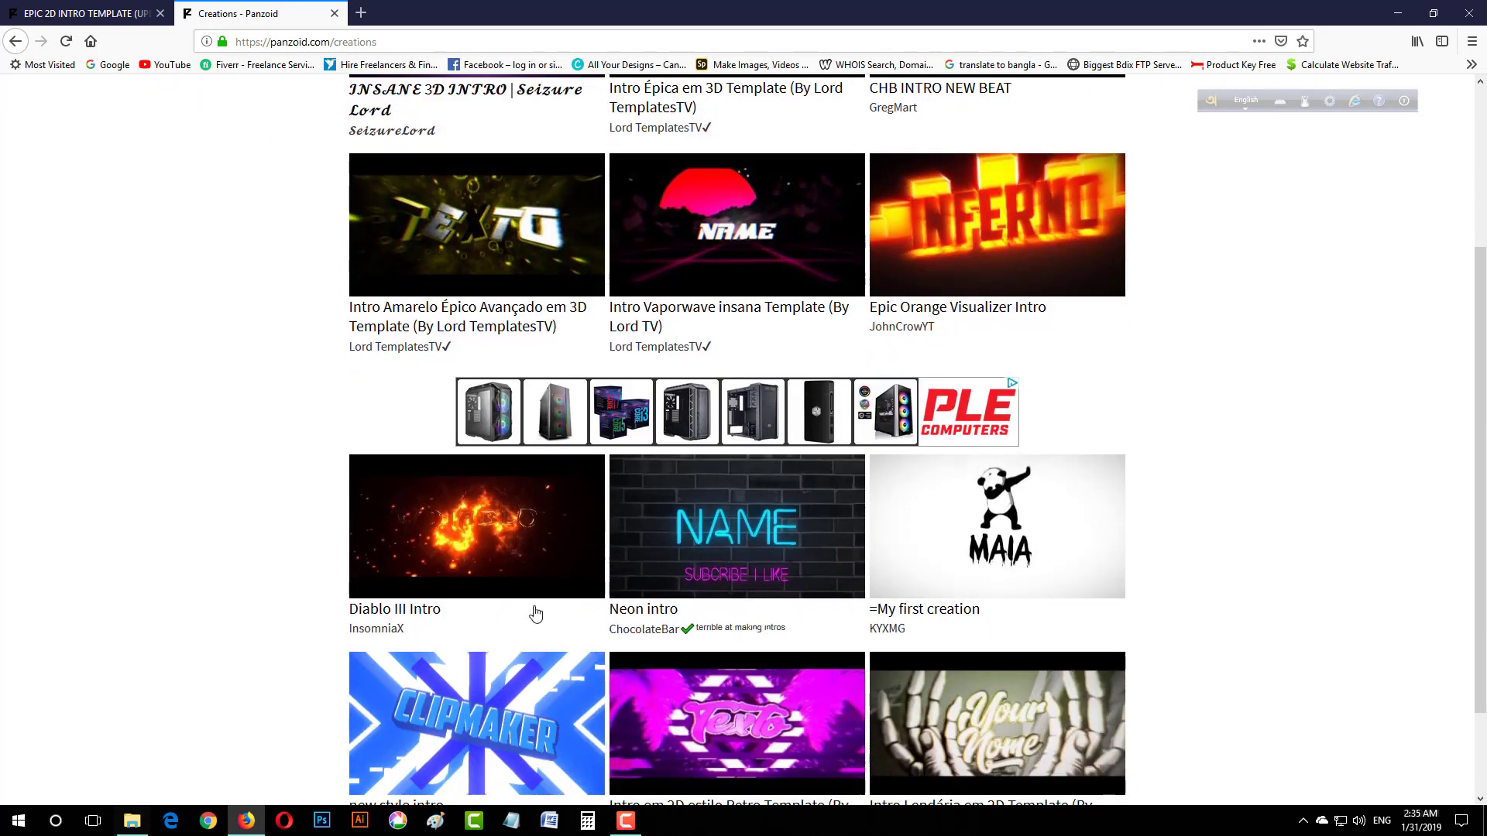
pyautogui.click(518, 550)
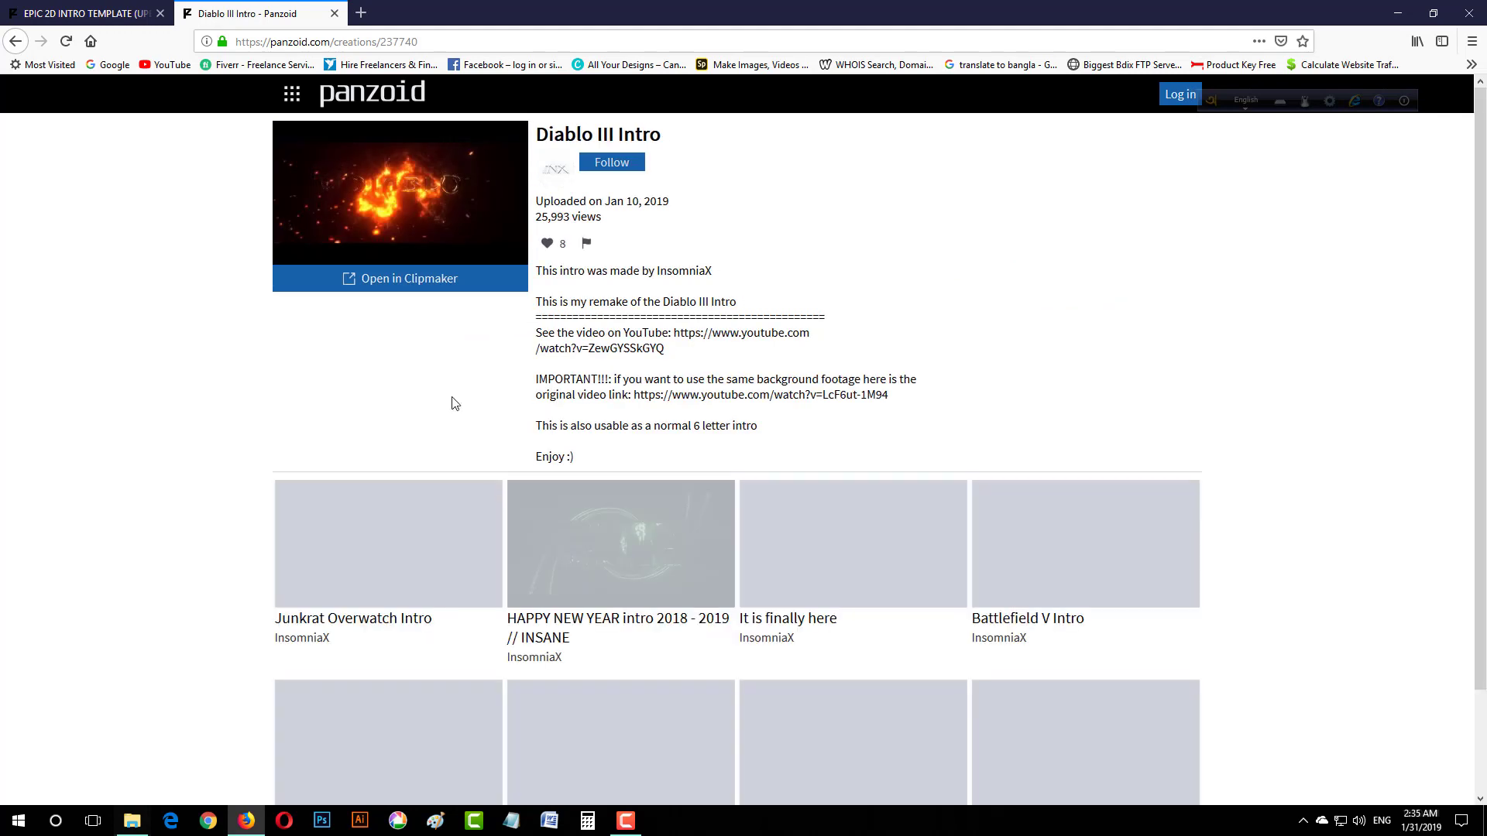
# Preview the Diablo III Intro in Clipmaker, and close its Clipmaker tab.
pyautogui.click(404, 278)
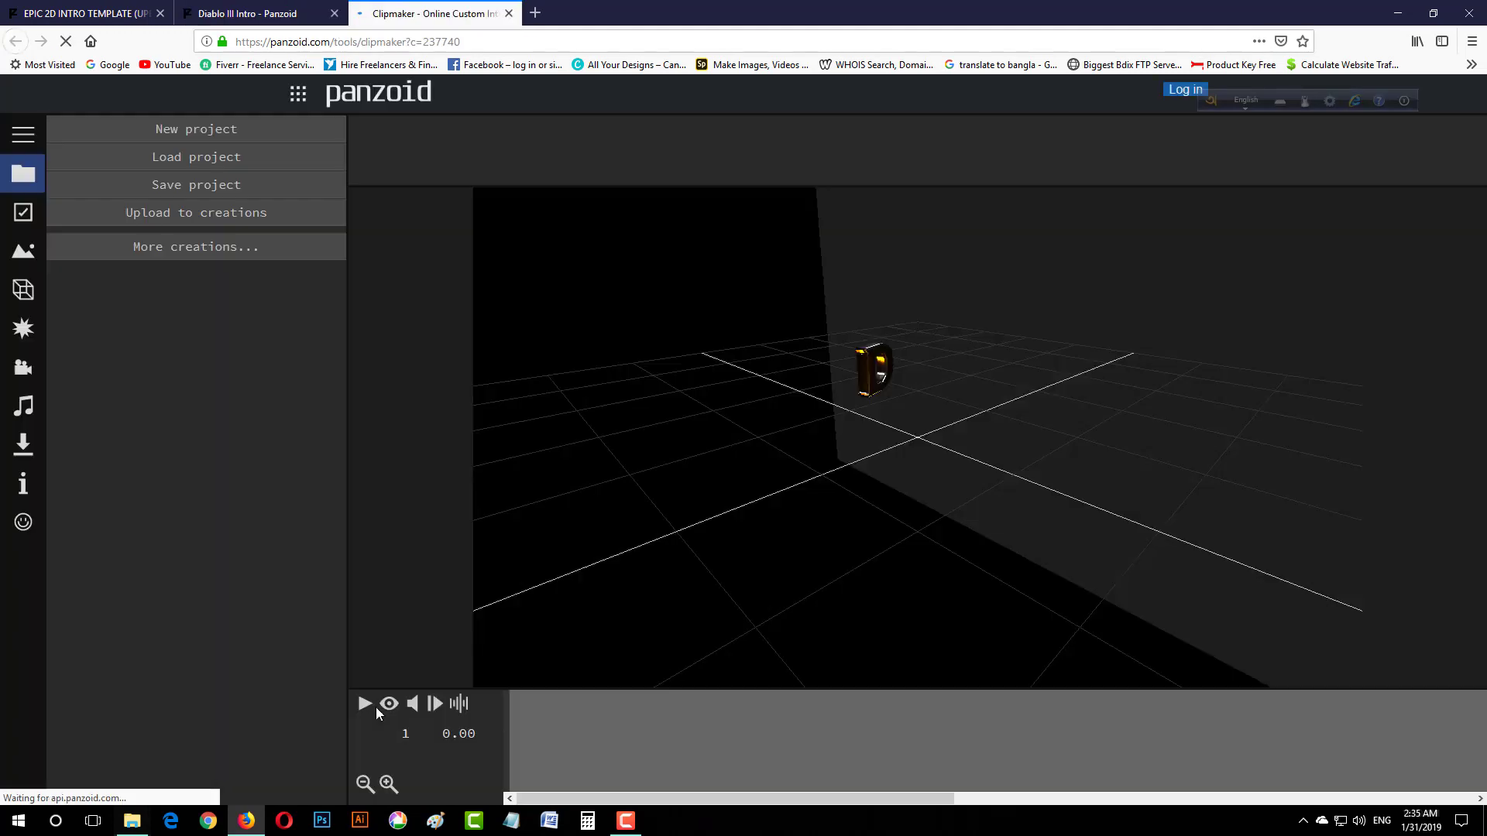
pyautogui.click(364, 705)
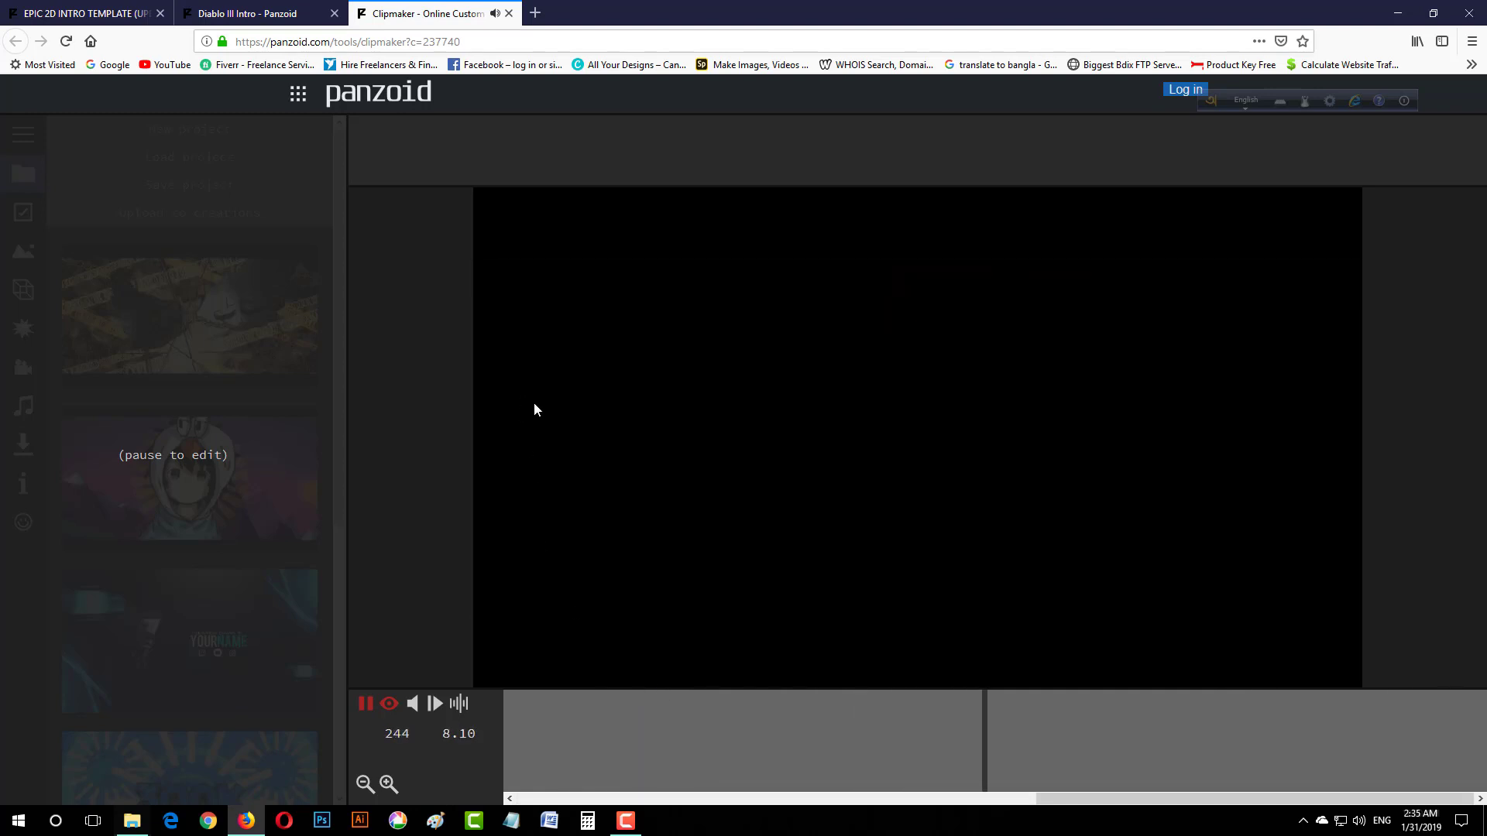
pyautogui.click(507, 13)
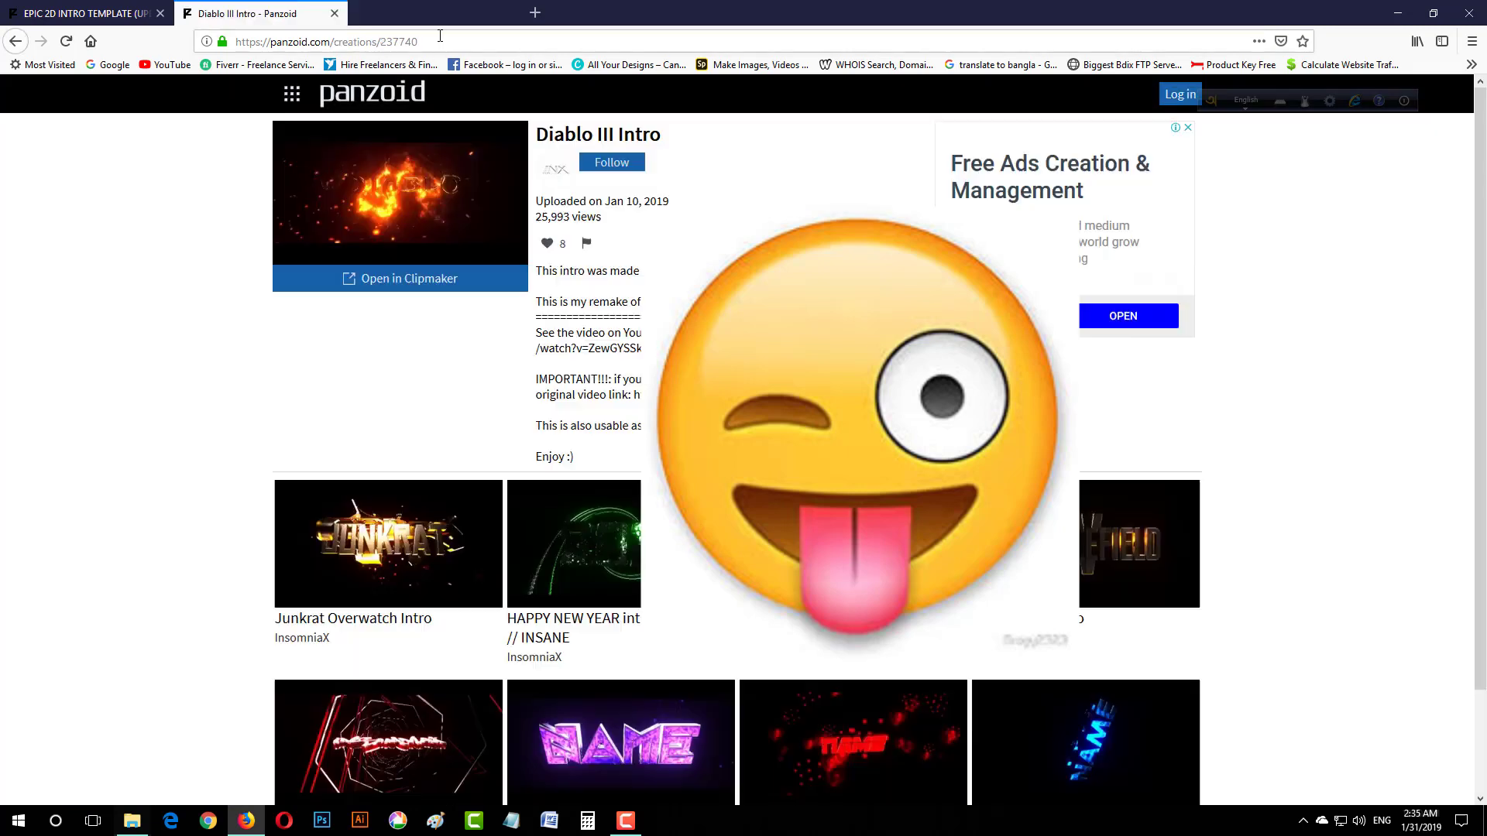
# Open the EPIC 2D INTRO TEMPLATE (UPBEAT!) in Clipmaker and inspect its 3D scene from several angles.
pyautogui.click(81, 10)
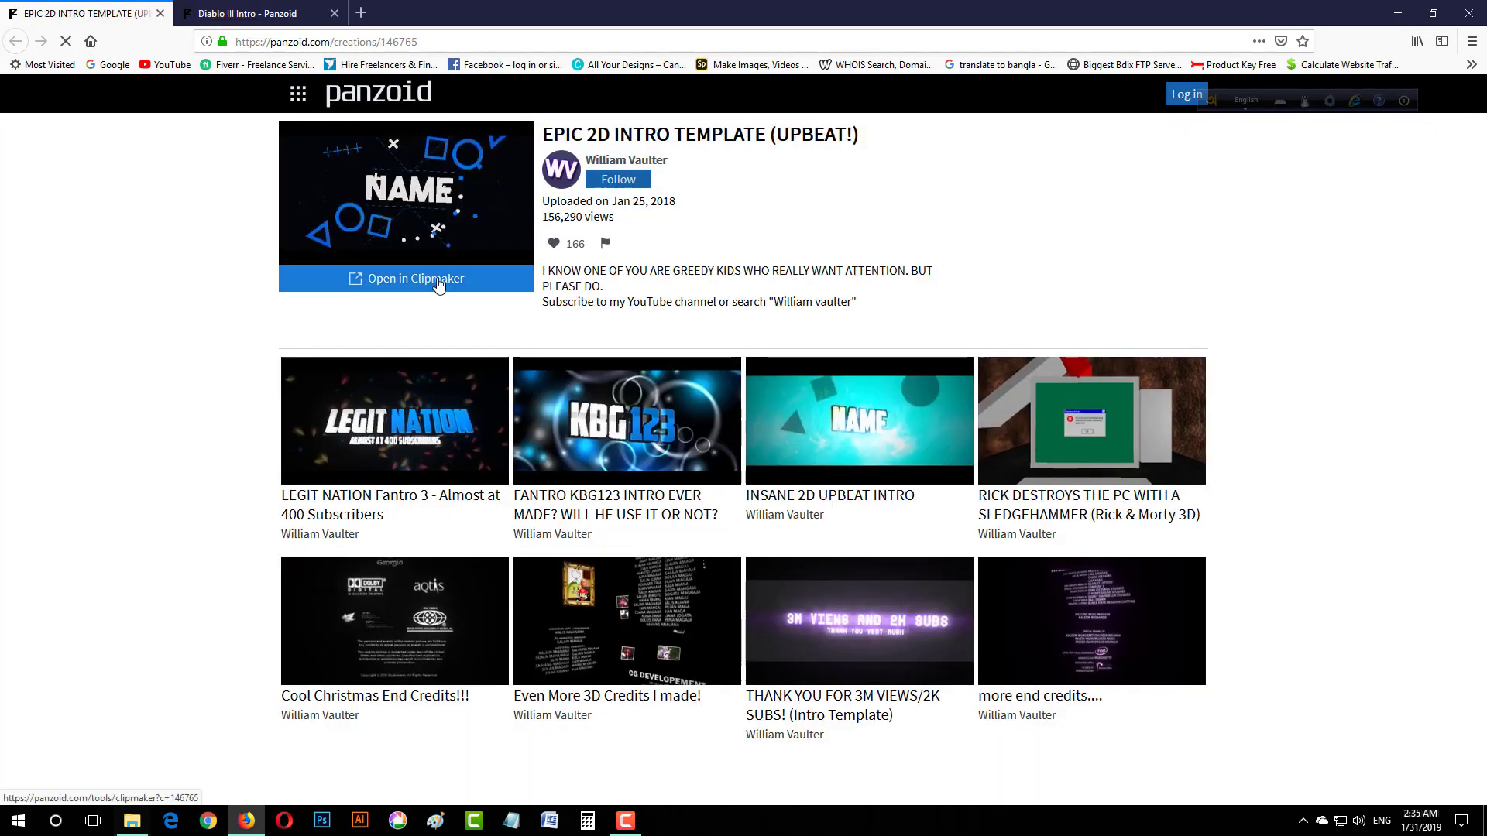
pyautogui.click(439, 281)
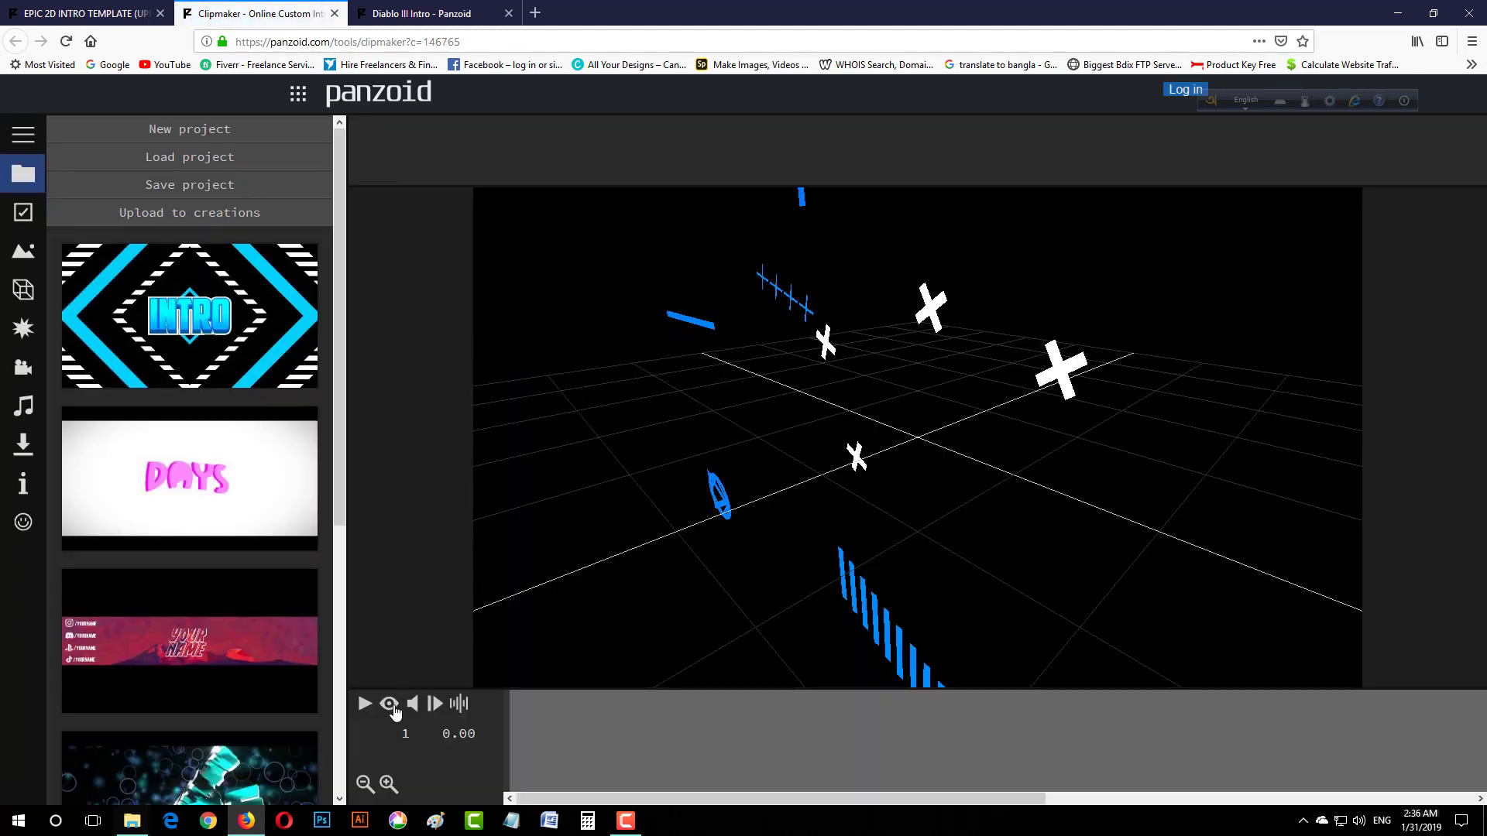
pyautogui.click(390, 704)
pyautogui.click(390, 705)
pyautogui.moveTo(749, 628); pyautogui.dragTo(918, 565)
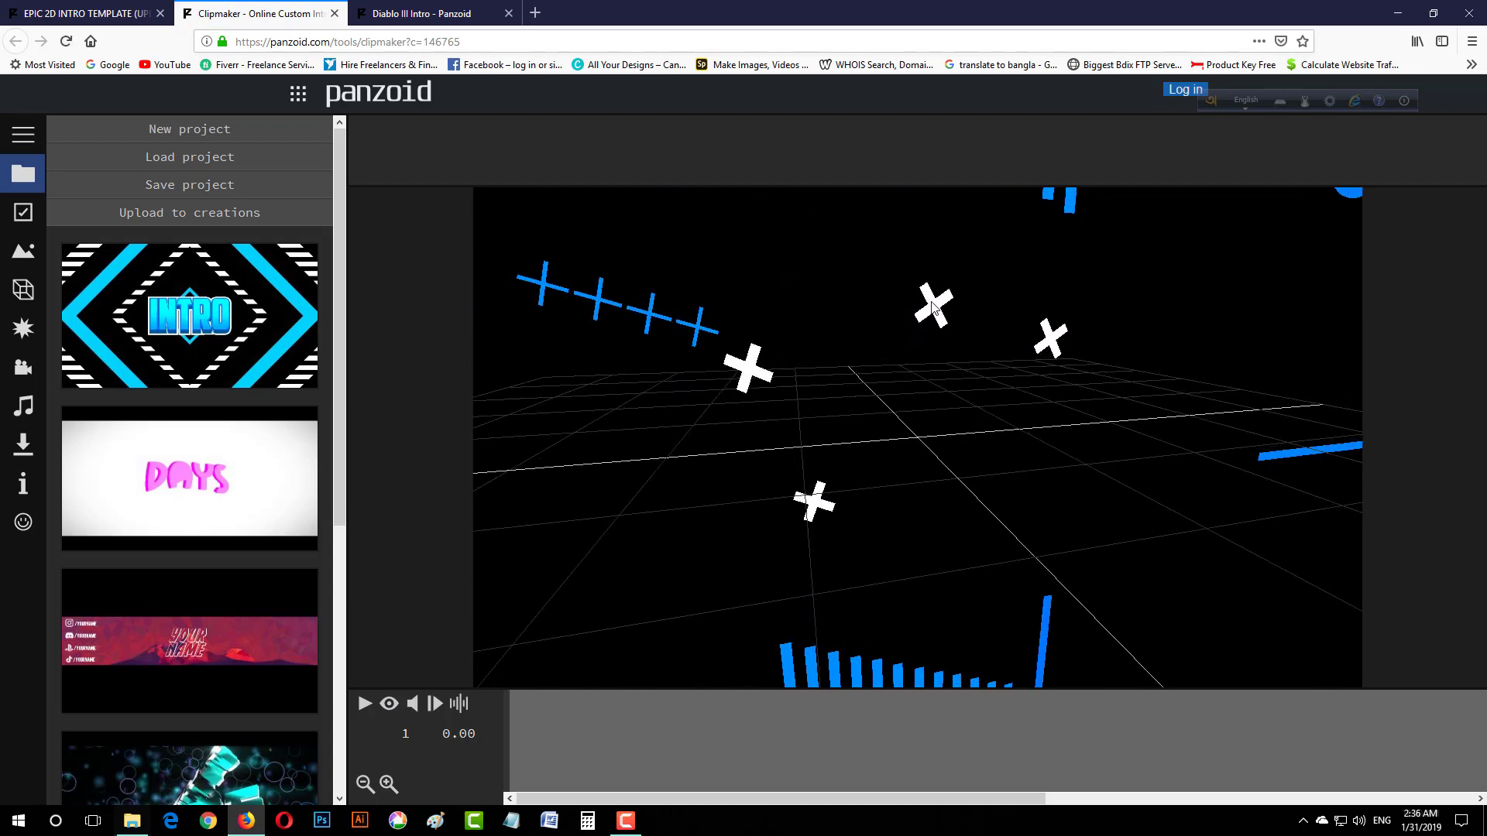
pyautogui.moveTo(933, 306); pyautogui.dragTo(843, 418)
pyautogui.moveTo(887, 323); pyautogui.dragTo(933, 356)
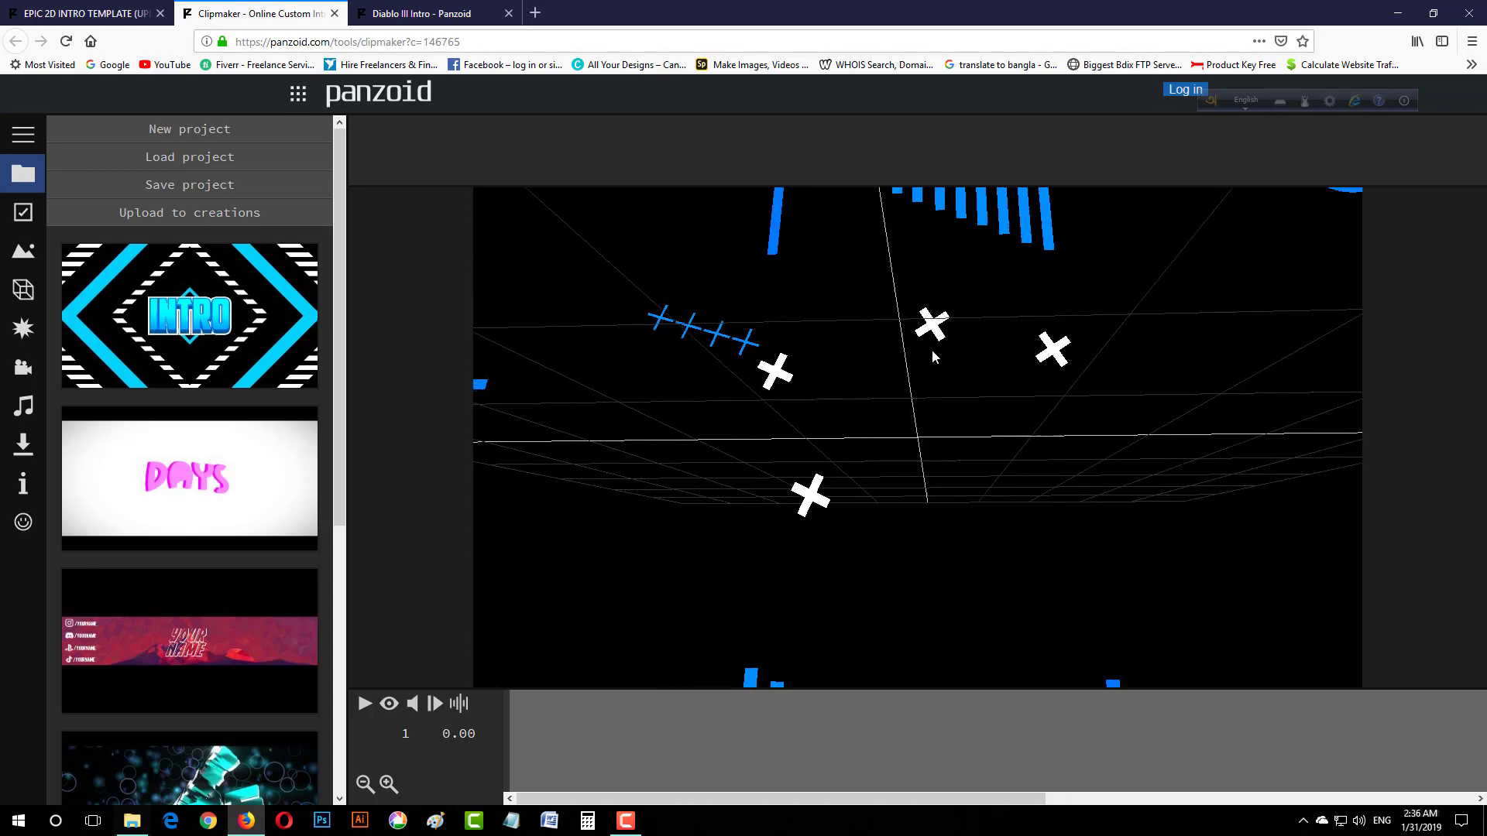
pyautogui.moveTo(904, 439); pyautogui.dragTo(923, 481)
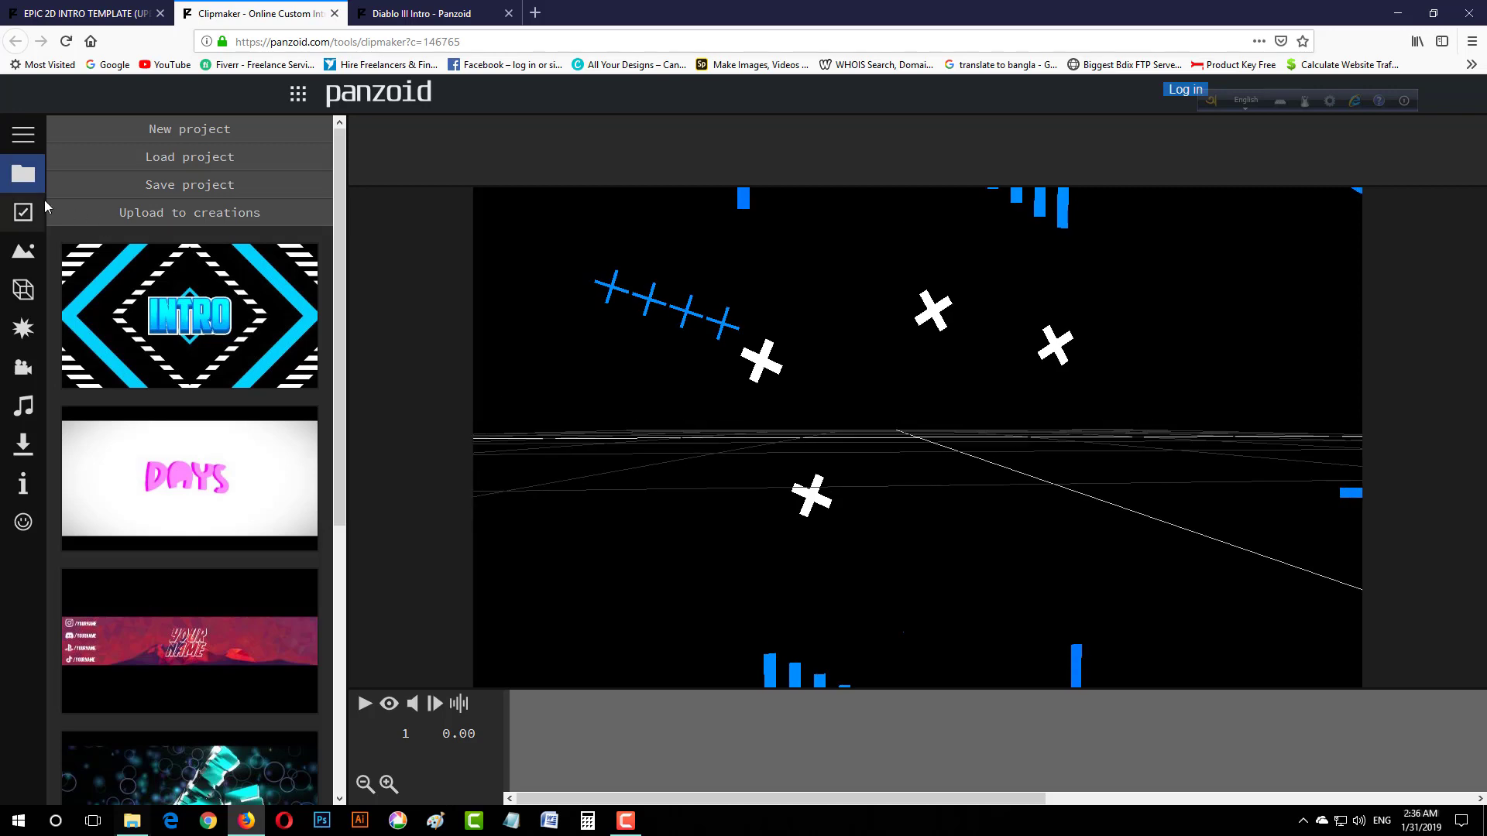
pyautogui.moveTo(796, 349)
pyautogui.mouseDown()
pyautogui.moveTo(922, 371)
pyautogui.moveTo(1002, 486)
pyautogui.moveTo(959, 419)
pyautogui.moveTo(620, 375)
pyautogui.moveTo(1059, 423)
pyautogui.moveTo(857, 392)
pyautogui.moveTo(889, 374)
pyautogui.moveTo(781, 368)
pyautogui.mouseUp()
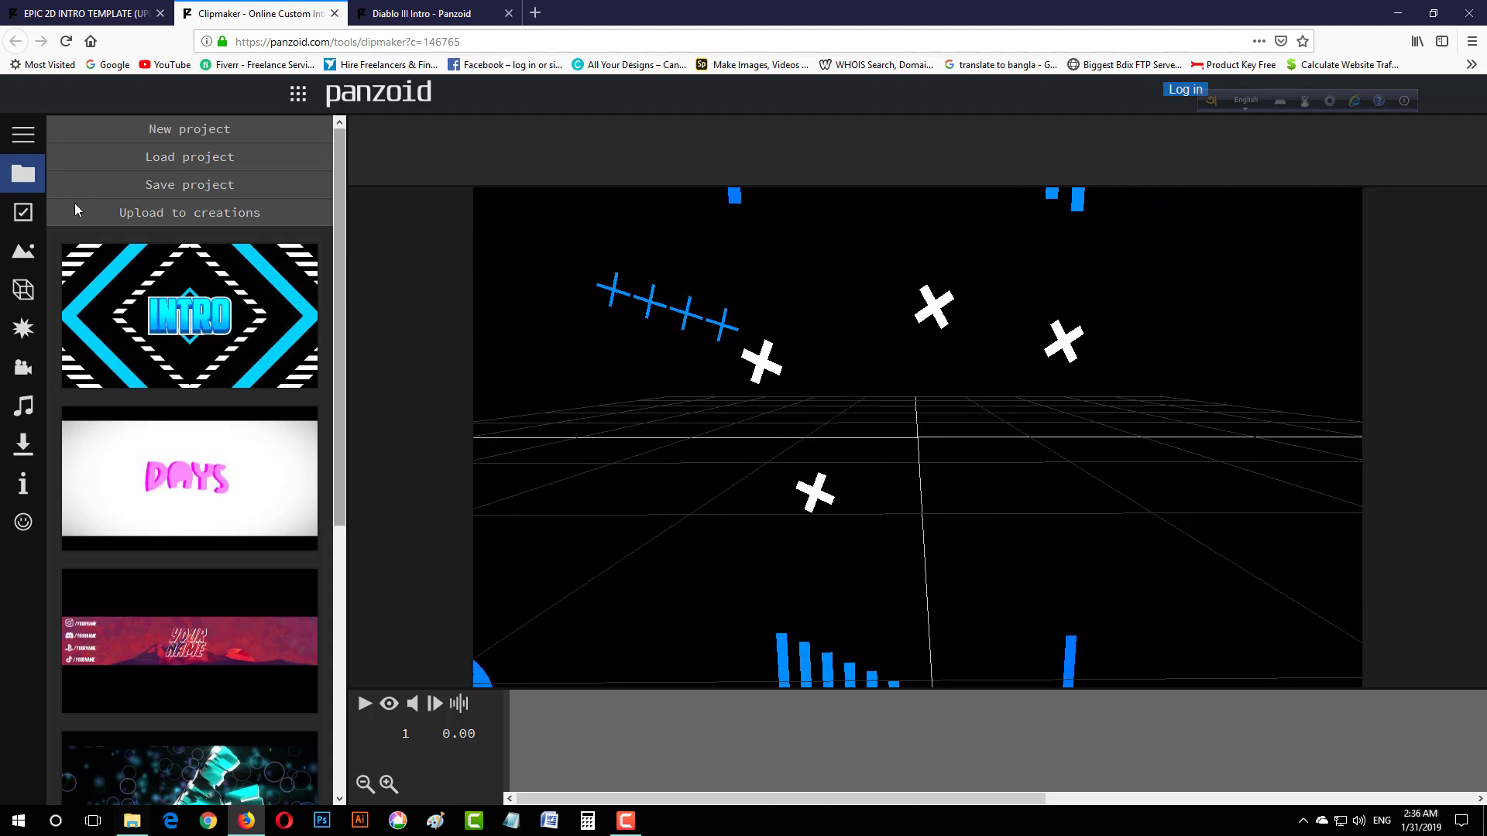
# Play the intro through the camera view and pause it at frame 122, with the NAME text in view.
pyautogui.click(388, 706)
pyautogui.click(364, 705)
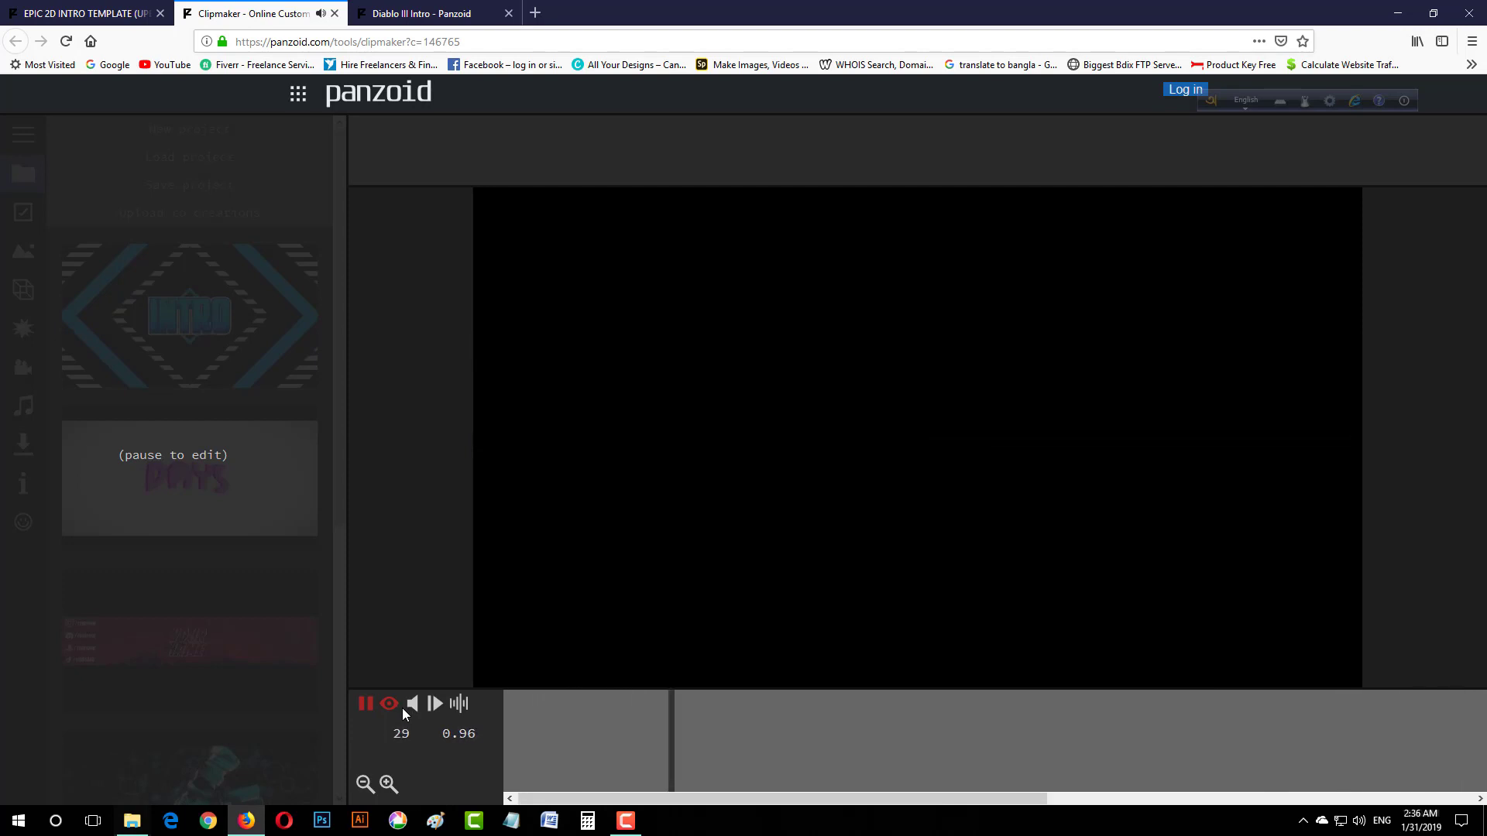
pyautogui.click(365, 704)
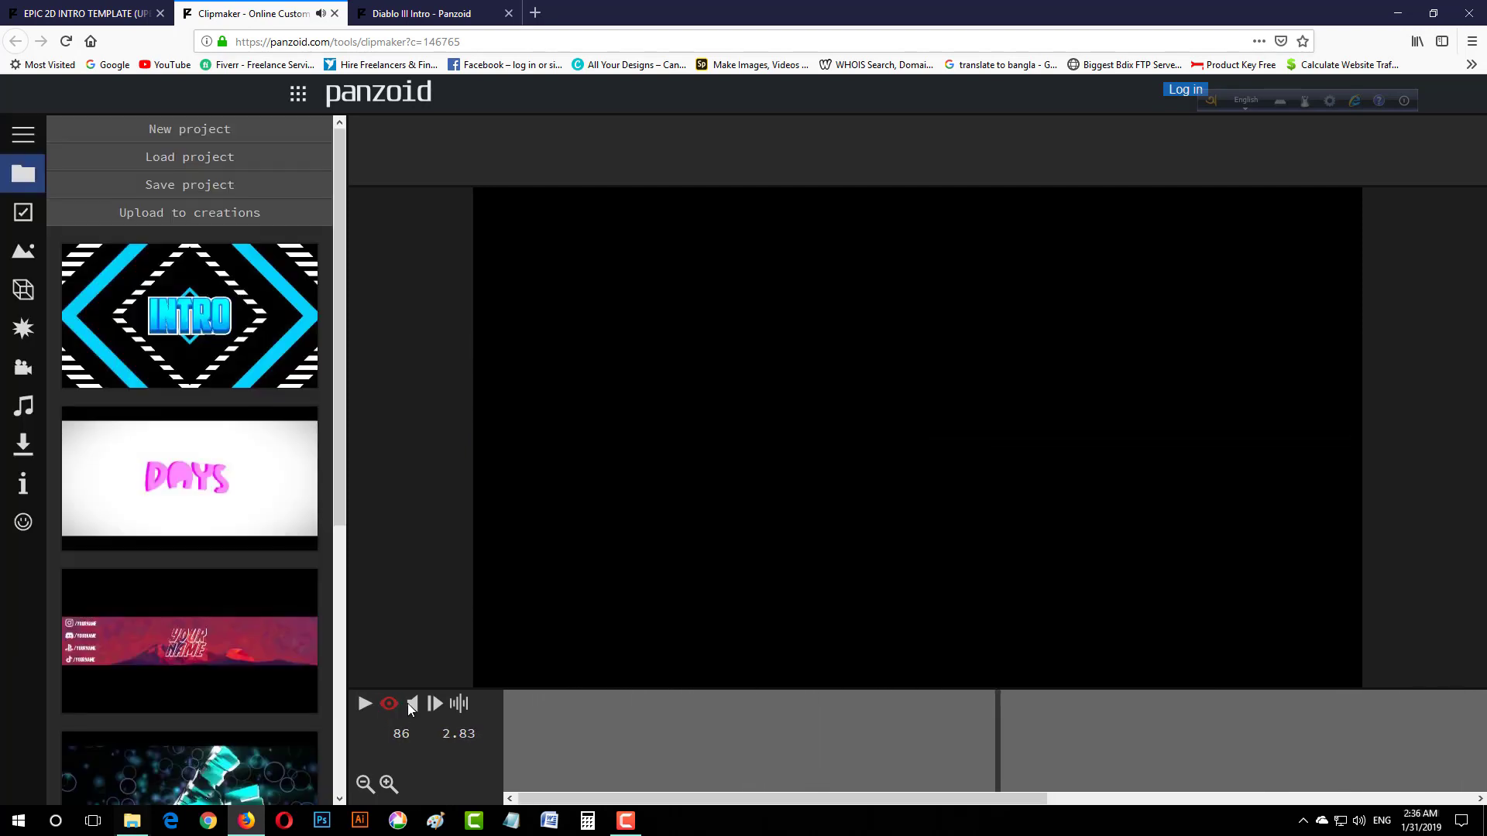
pyautogui.click(365, 703)
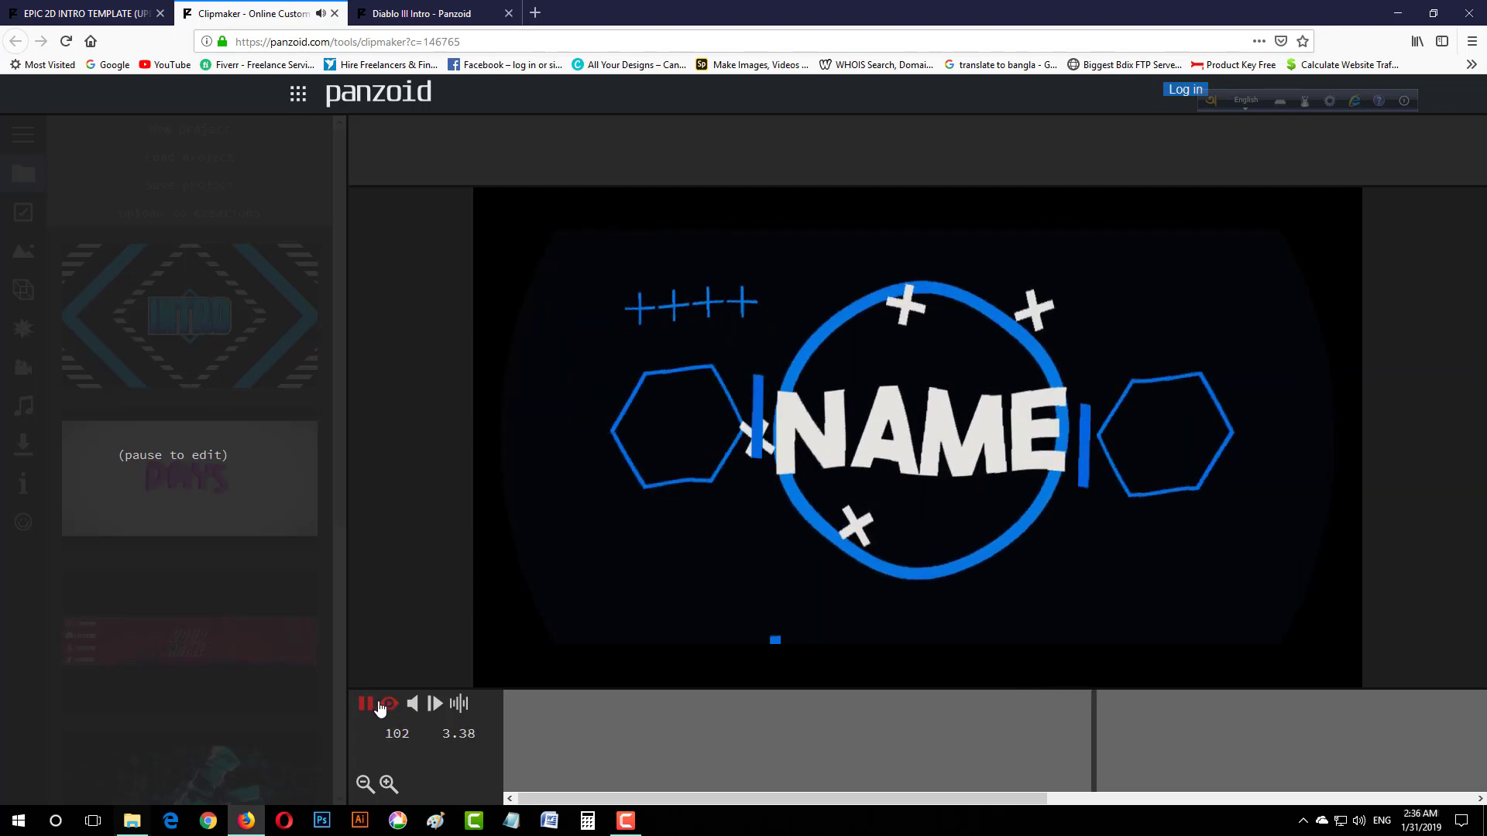
pyautogui.click(378, 705)
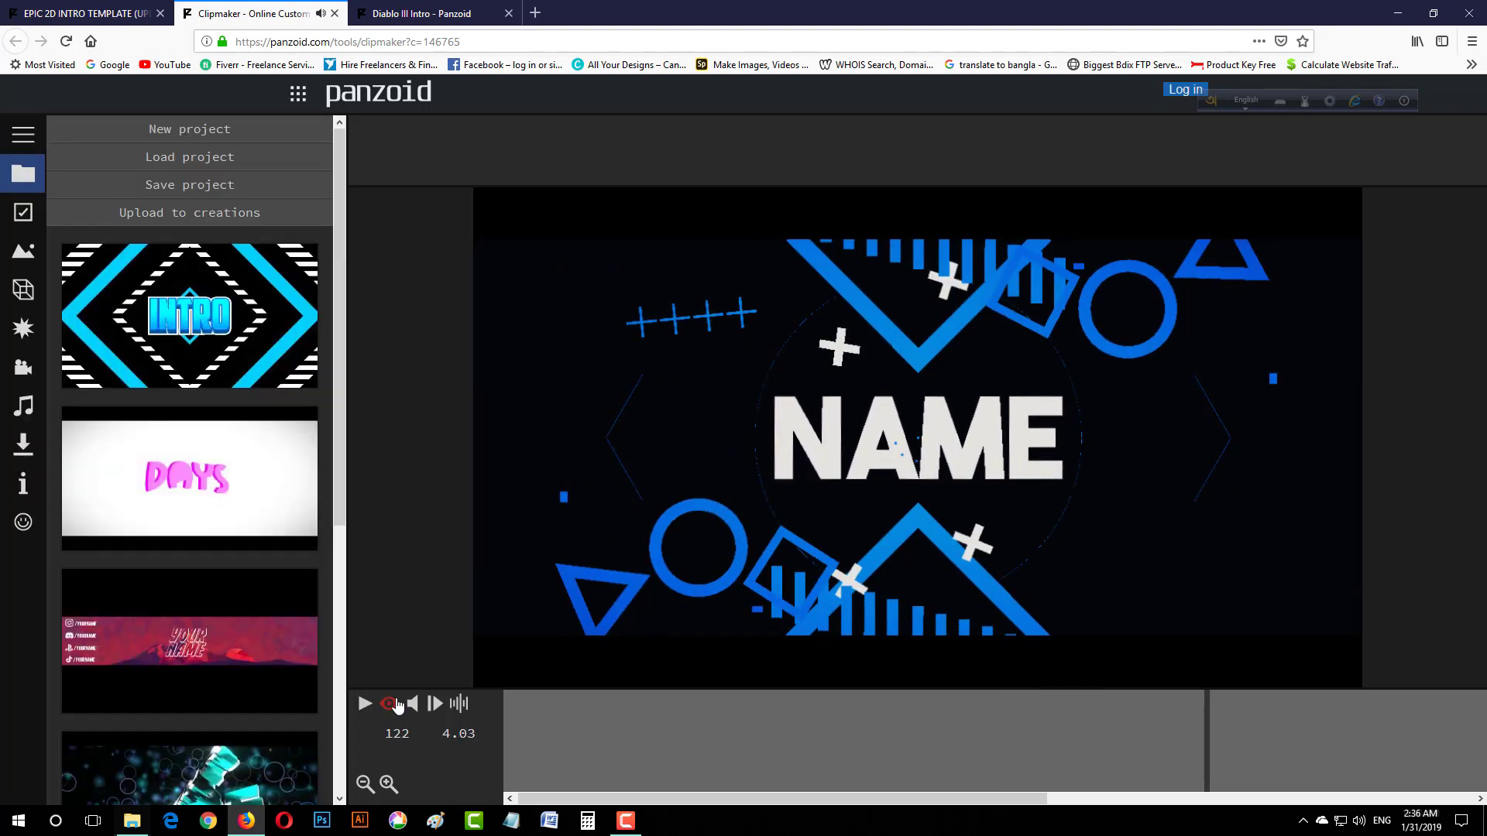
# Set the project's video resolution to 1280x720 (720p).
pyautogui.click(23, 212)
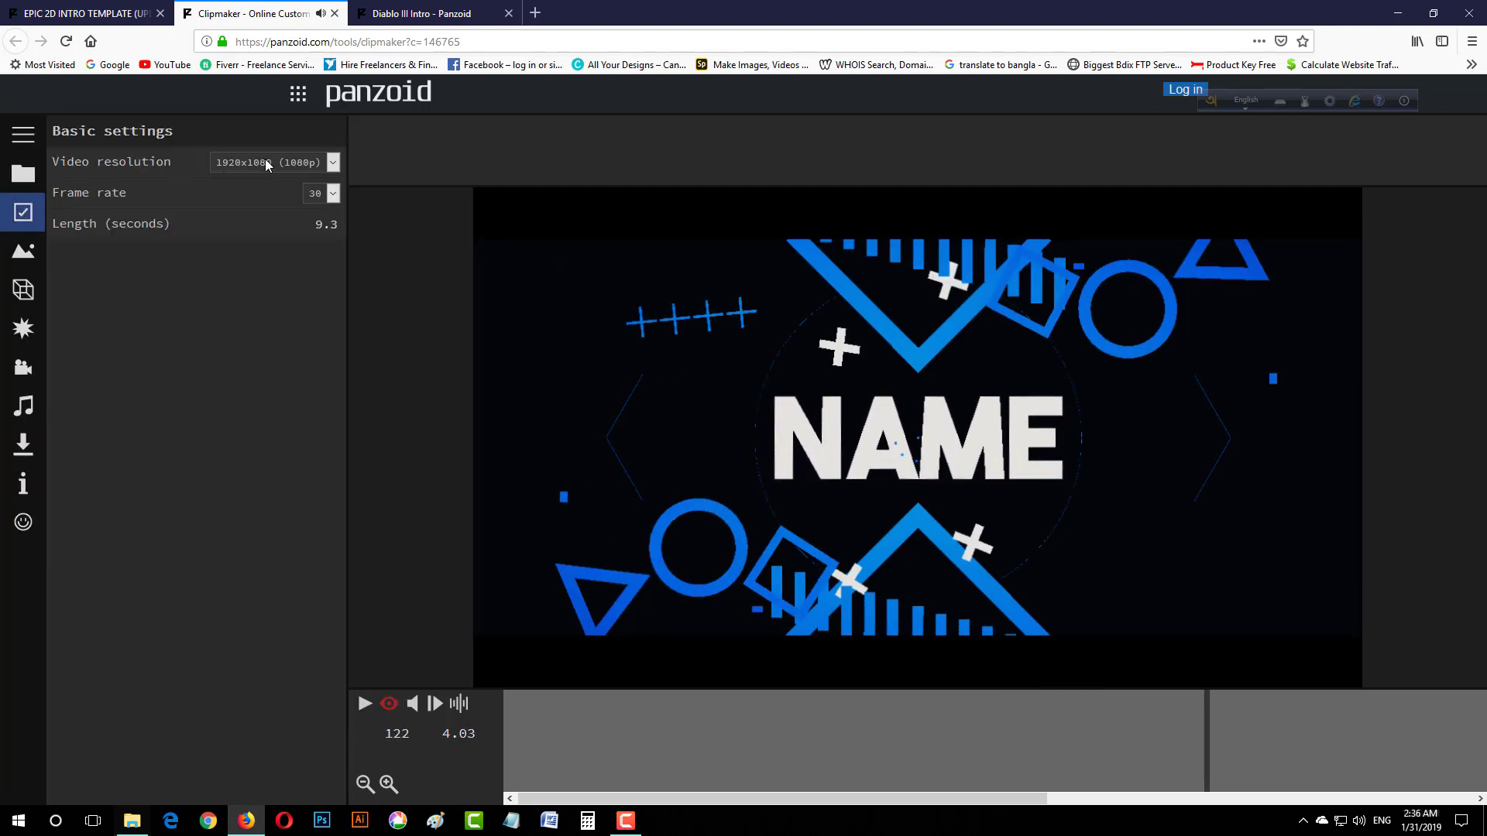
pyautogui.click(291, 161)
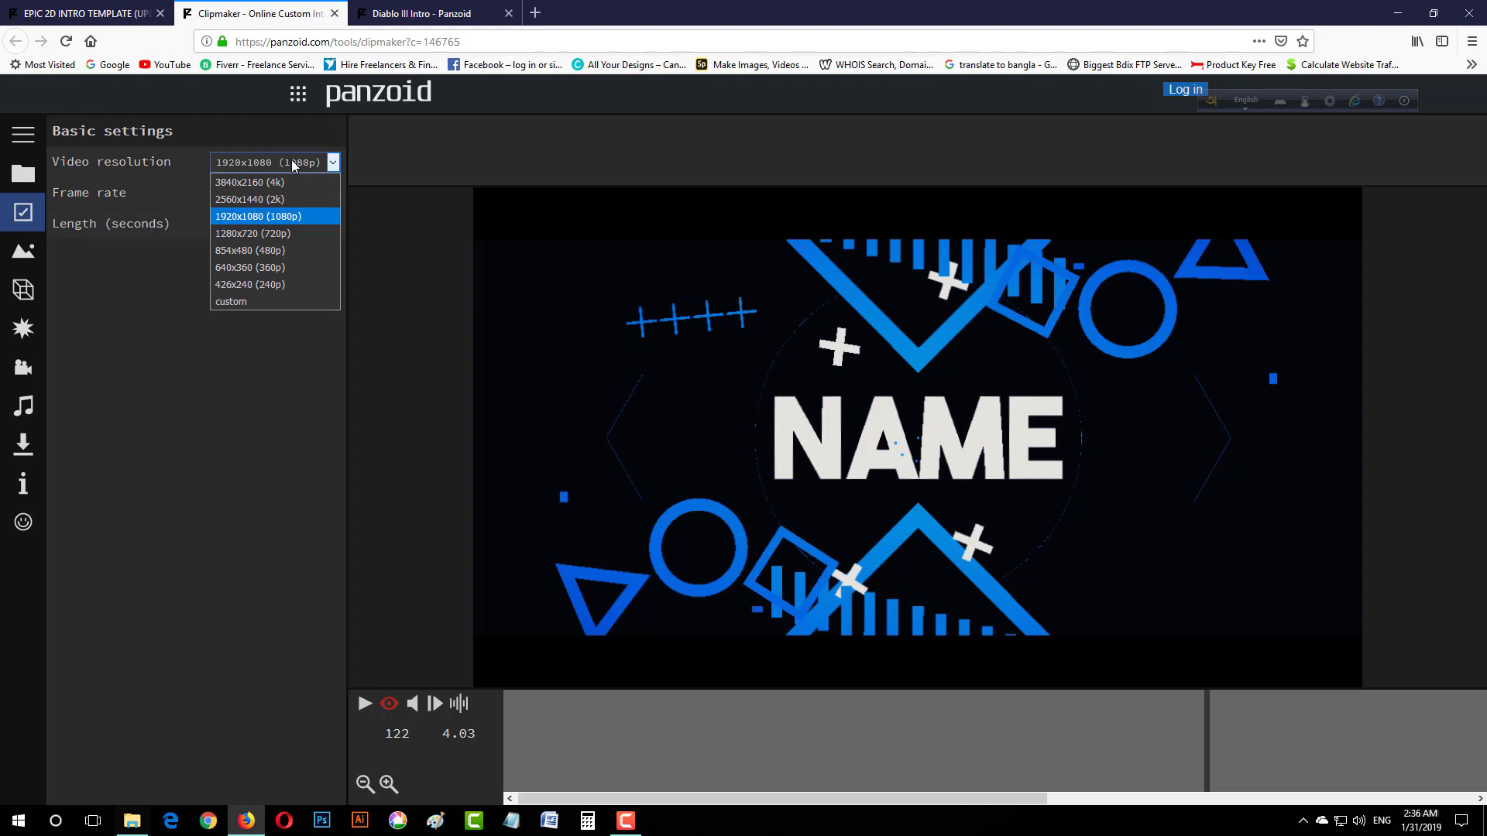
pyautogui.click(316, 234)
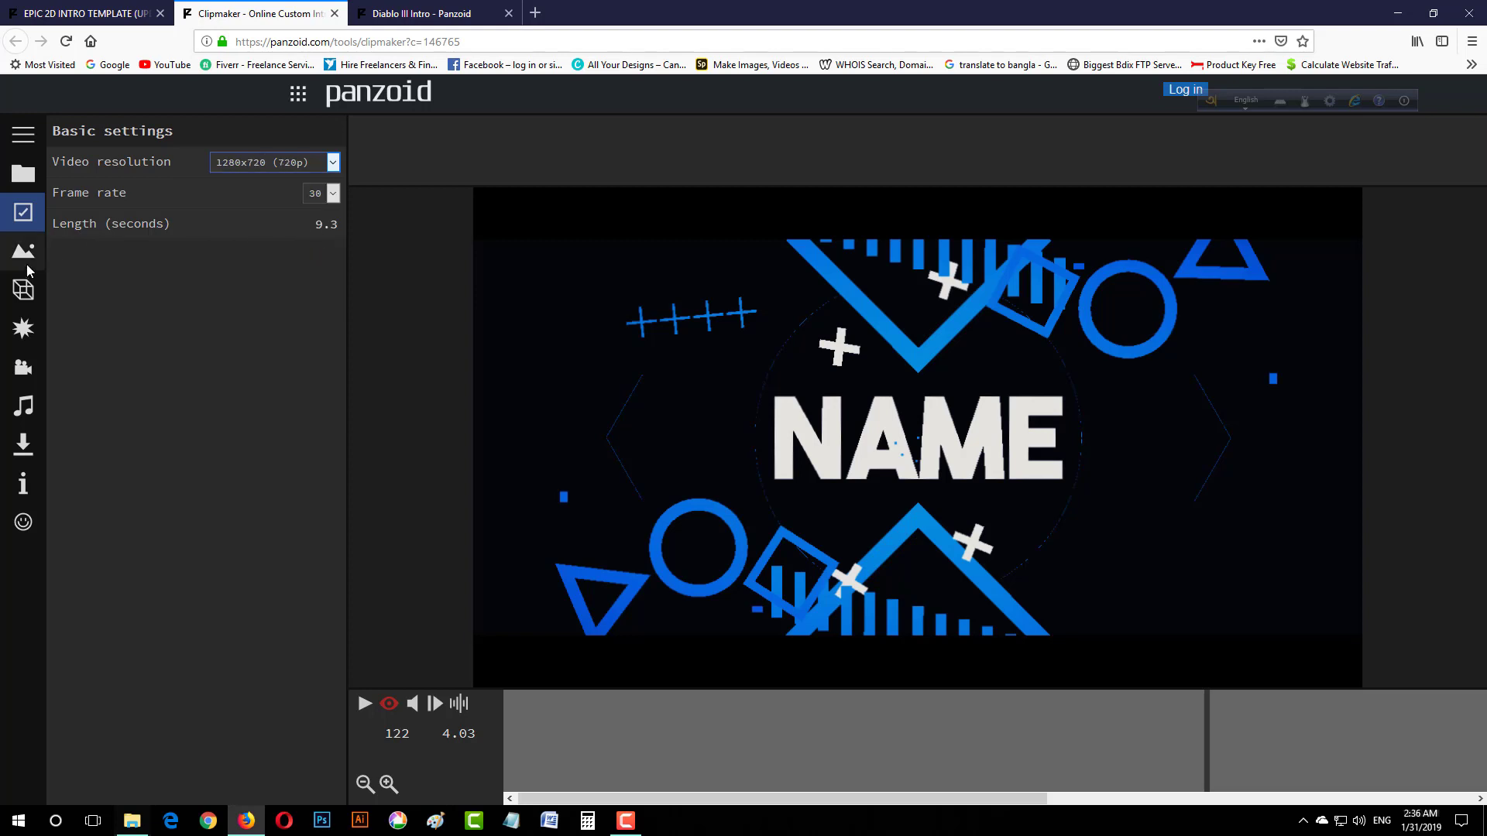
pyautogui.click(332, 162)
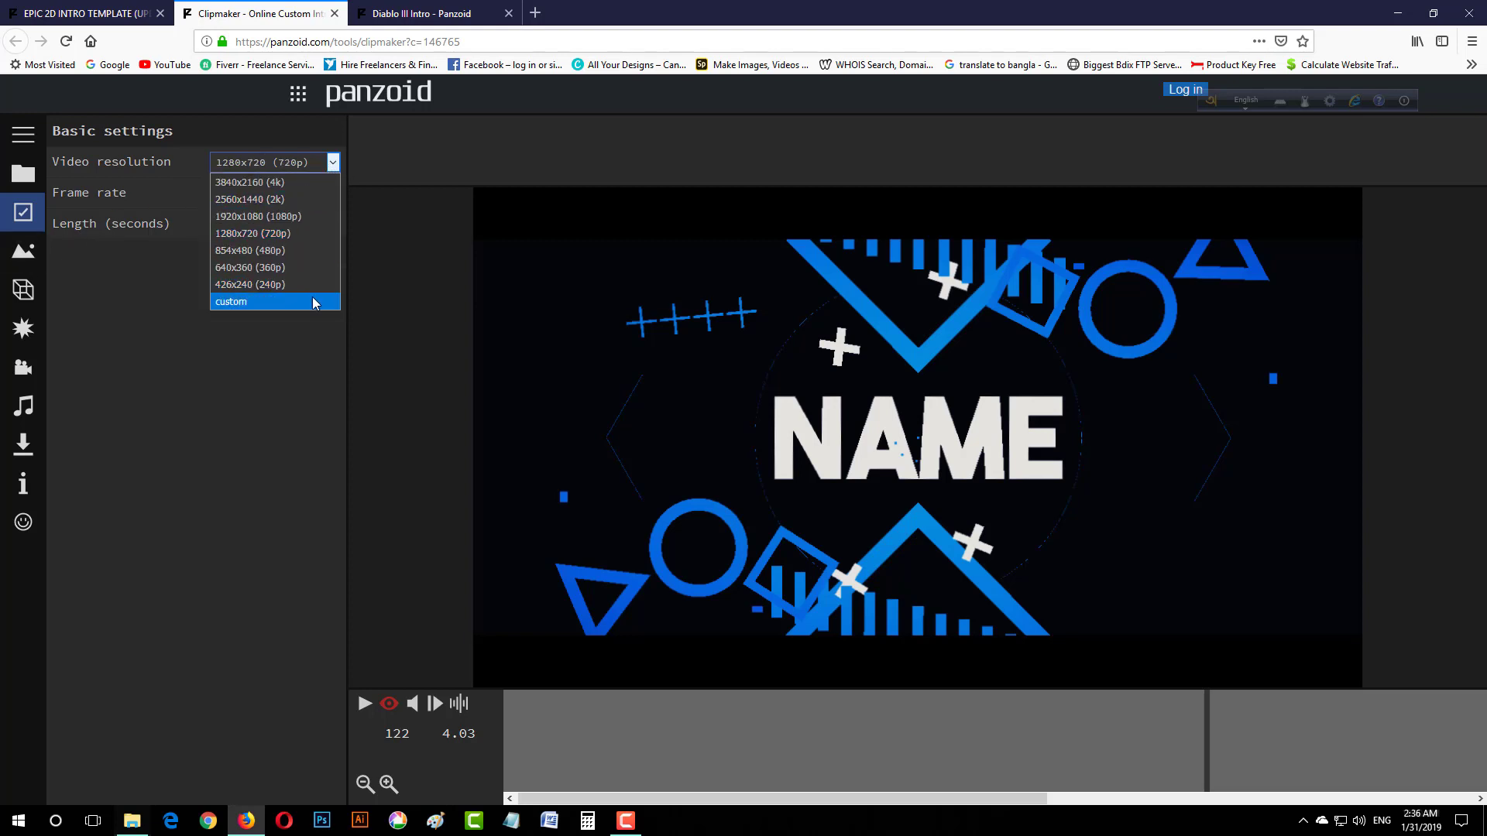
pyautogui.click(327, 234)
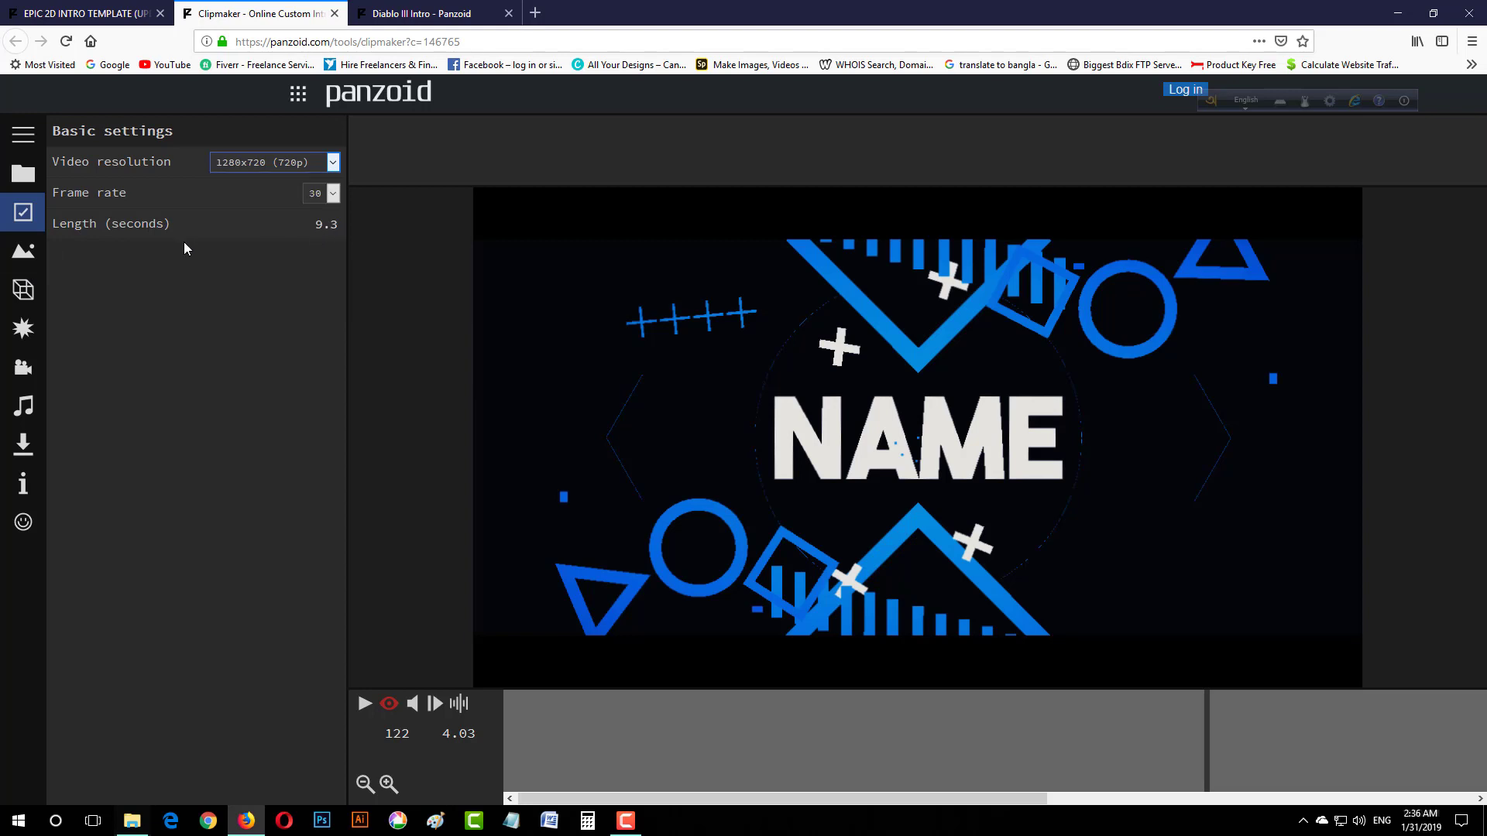
# Replace the wording of the 3D text object "name" with "Mi iT Solution".
pyautogui.click(23, 291)
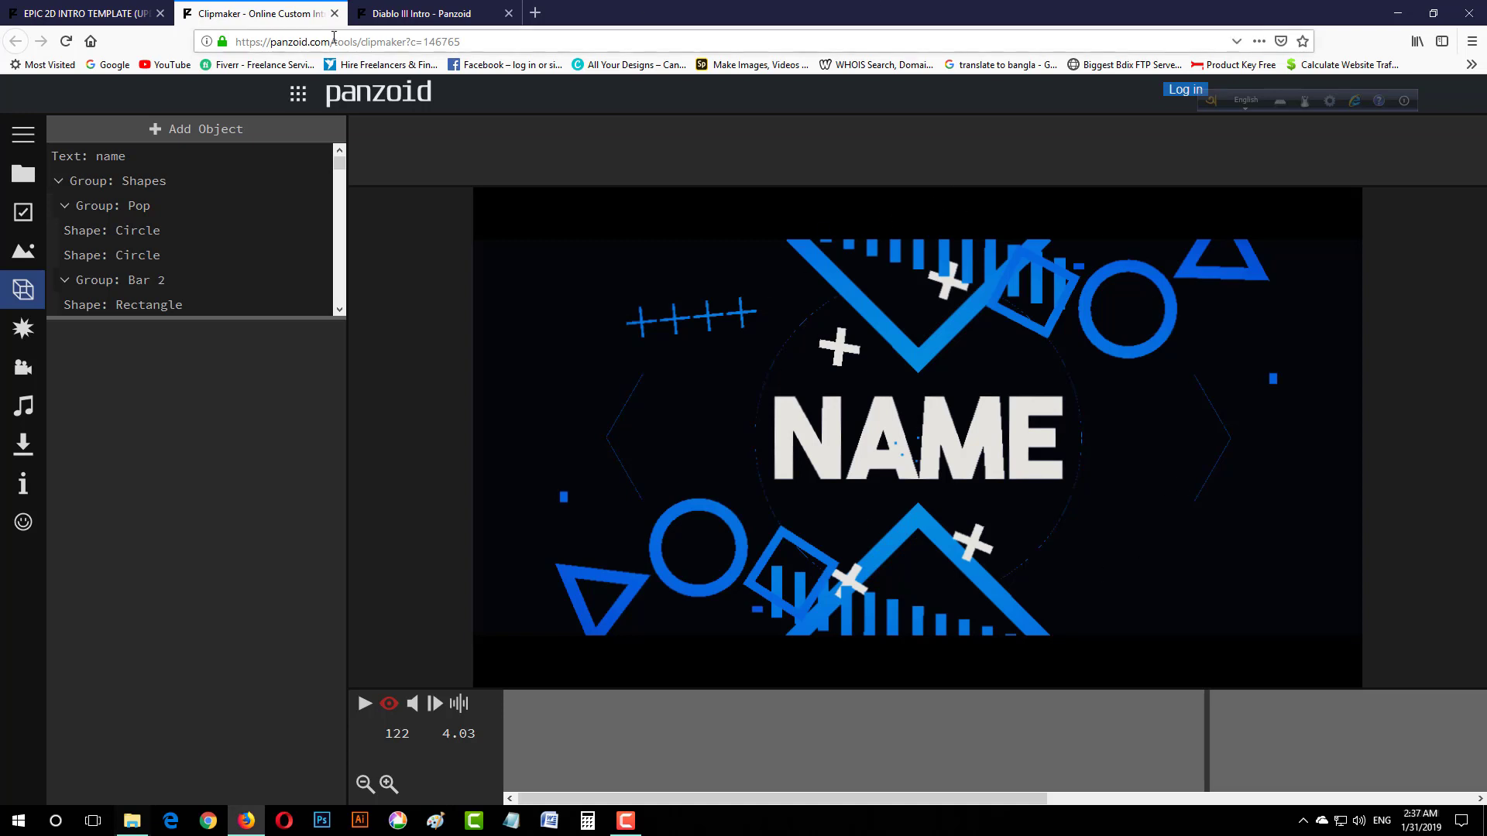
pyautogui.scroll(-3, 249, 300)
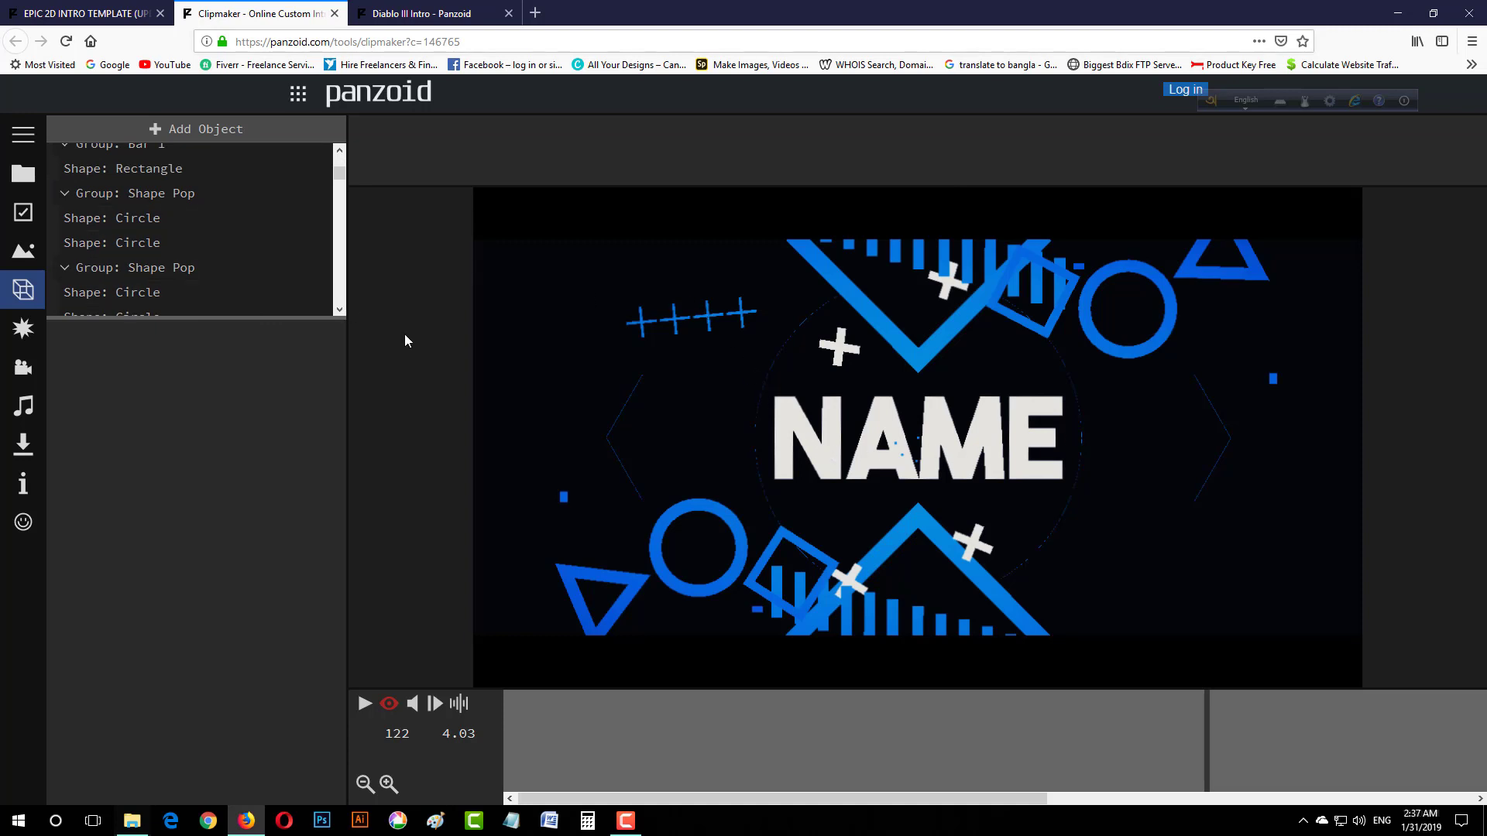
pyautogui.scroll(4, 271, 232)
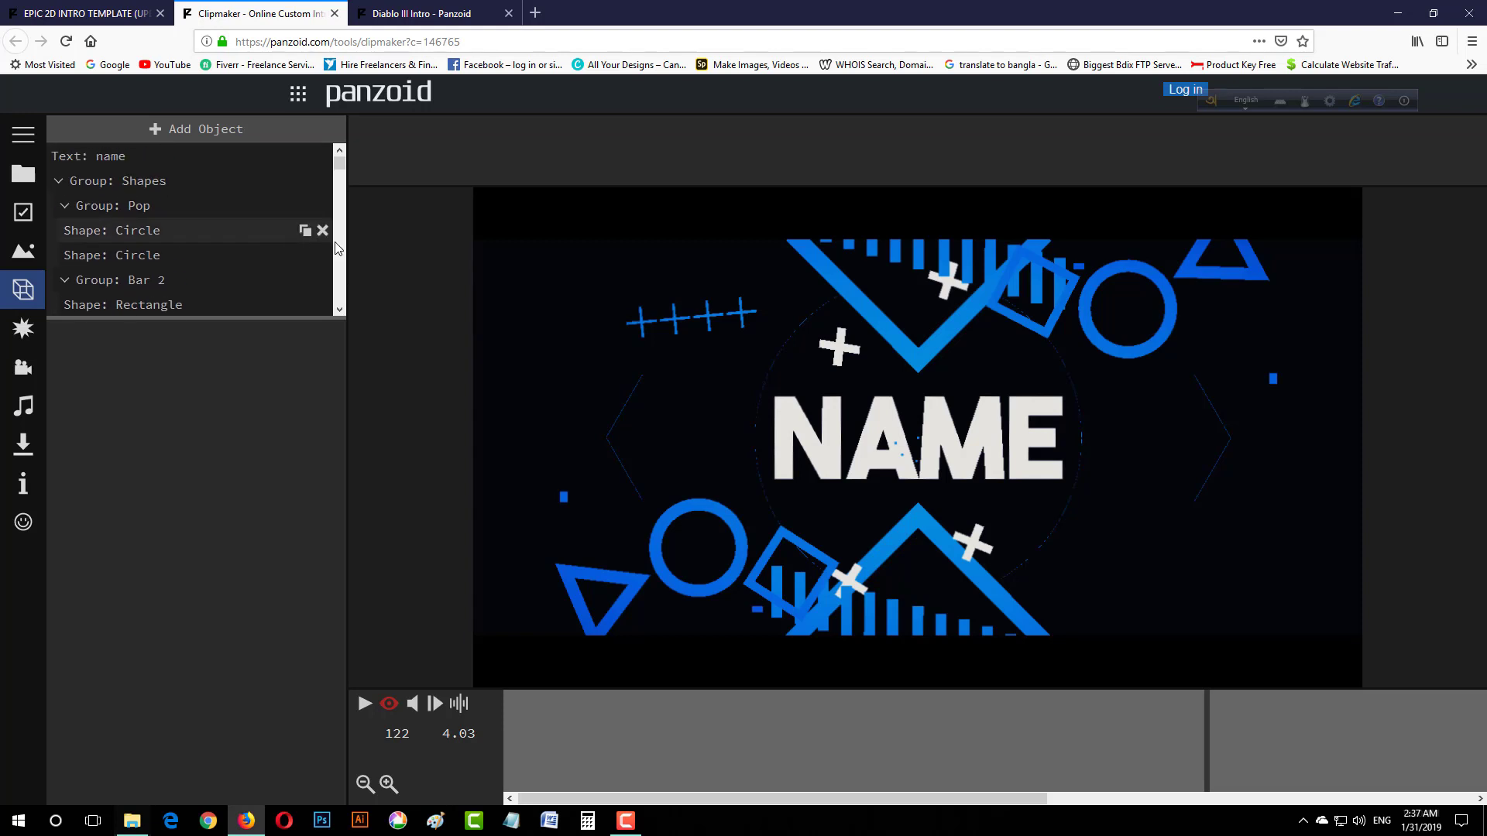
pyautogui.click(226, 158)
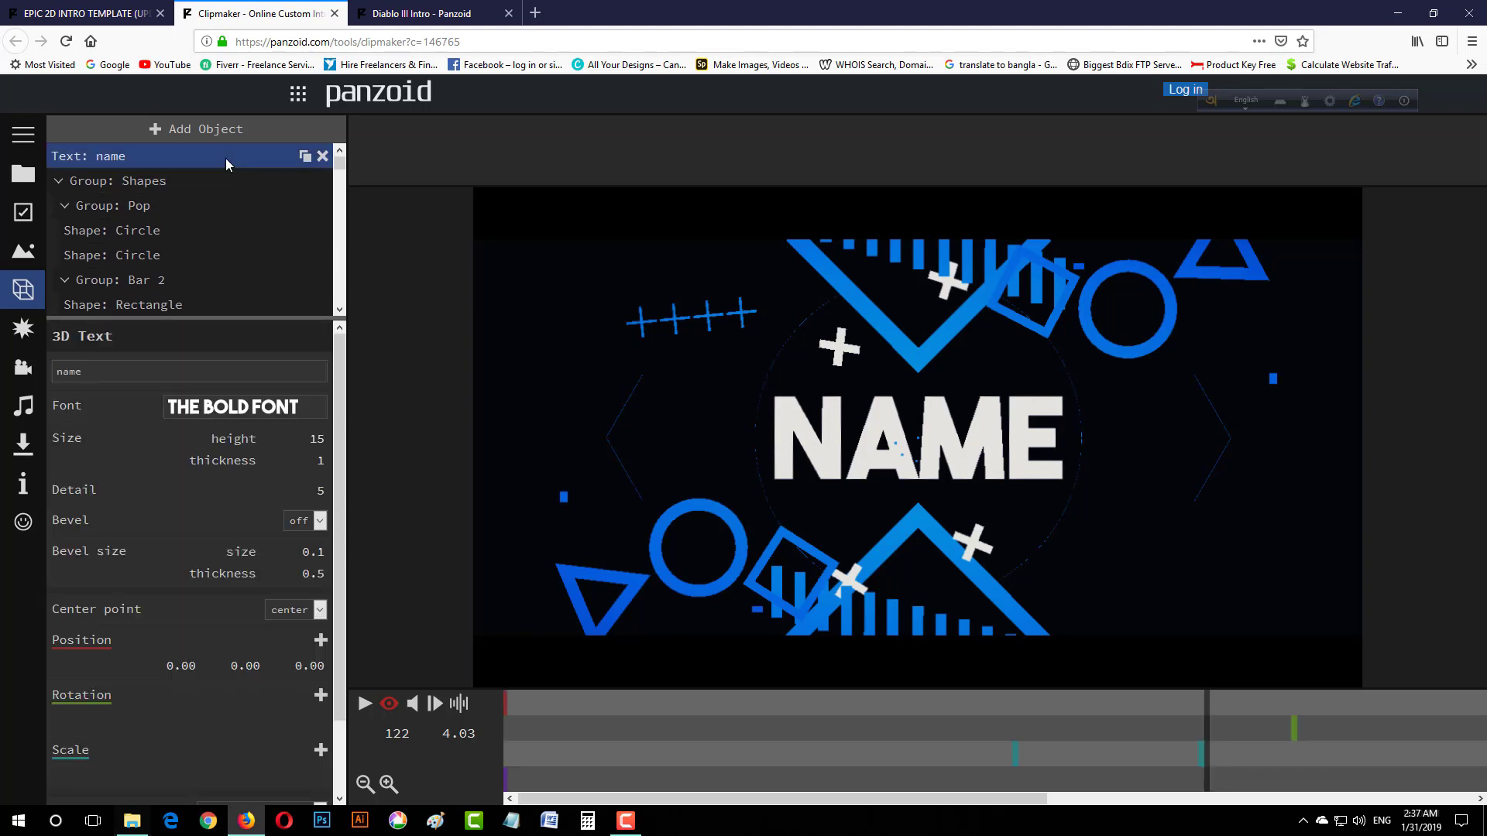
pyautogui.click(201, 377)
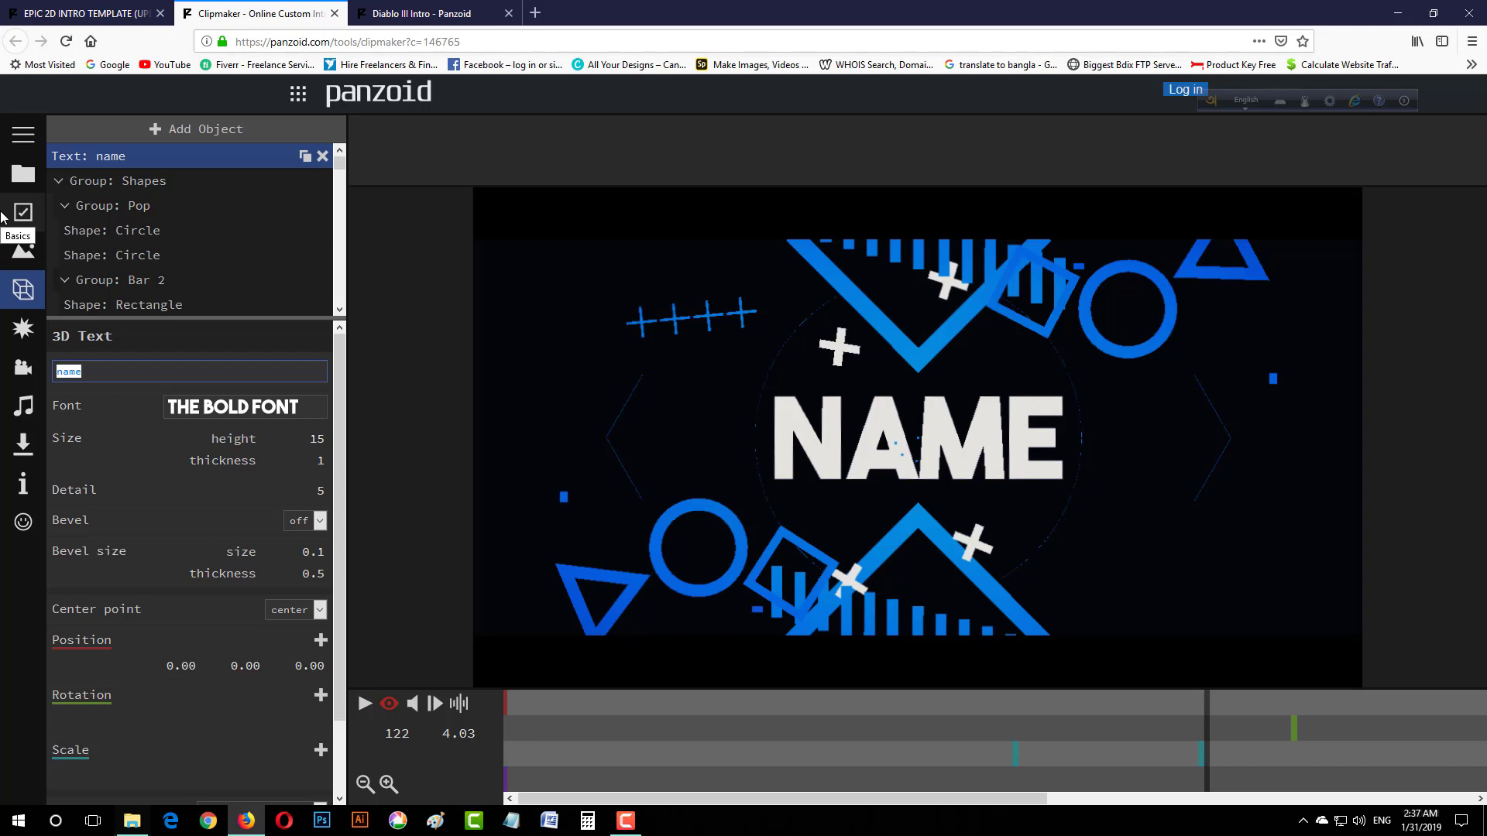
pyautogui.write('Mio')
pyautogui.write('iT')
pyautogui.write(' Solu')
pyautogui.write('tion')
pyautogui.click(101, 410)
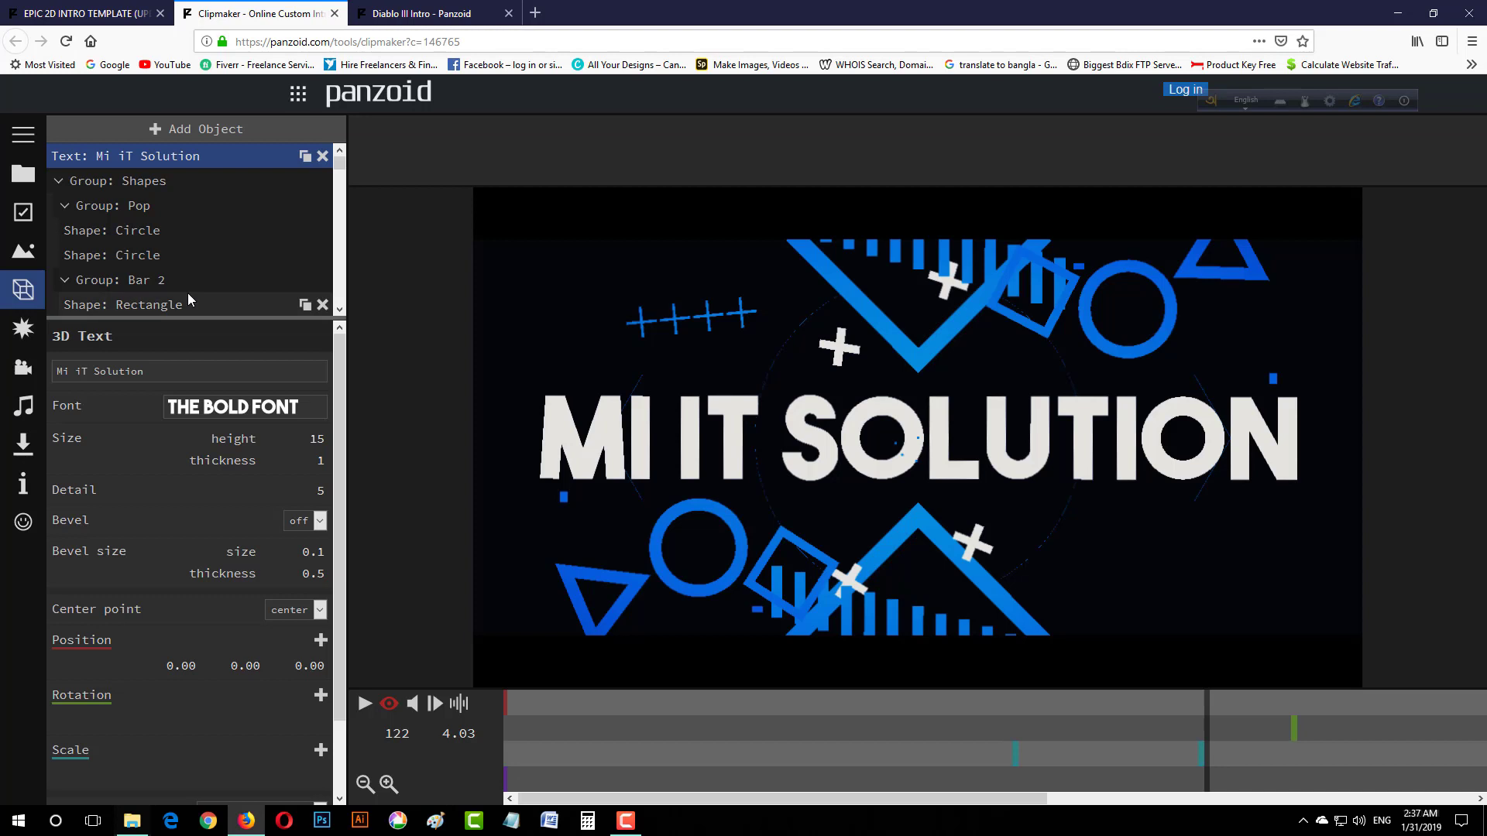
# Set the Mi iT Solution text's color to turquoise (#1ef2cd).
pyautogui.scroll(-5, 206, 264)
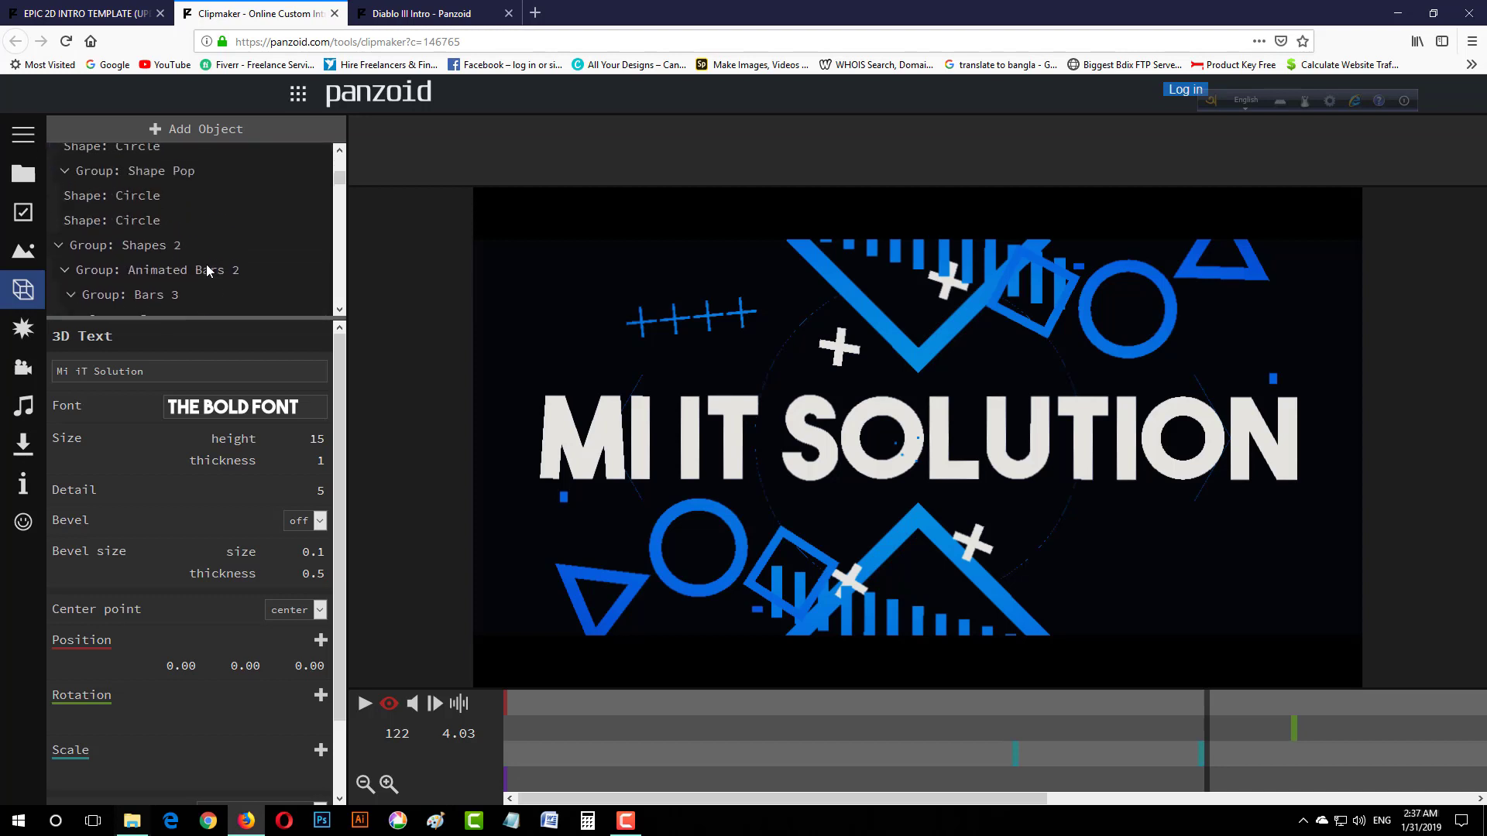
pyautogui.scroll(-5, 208, 270)
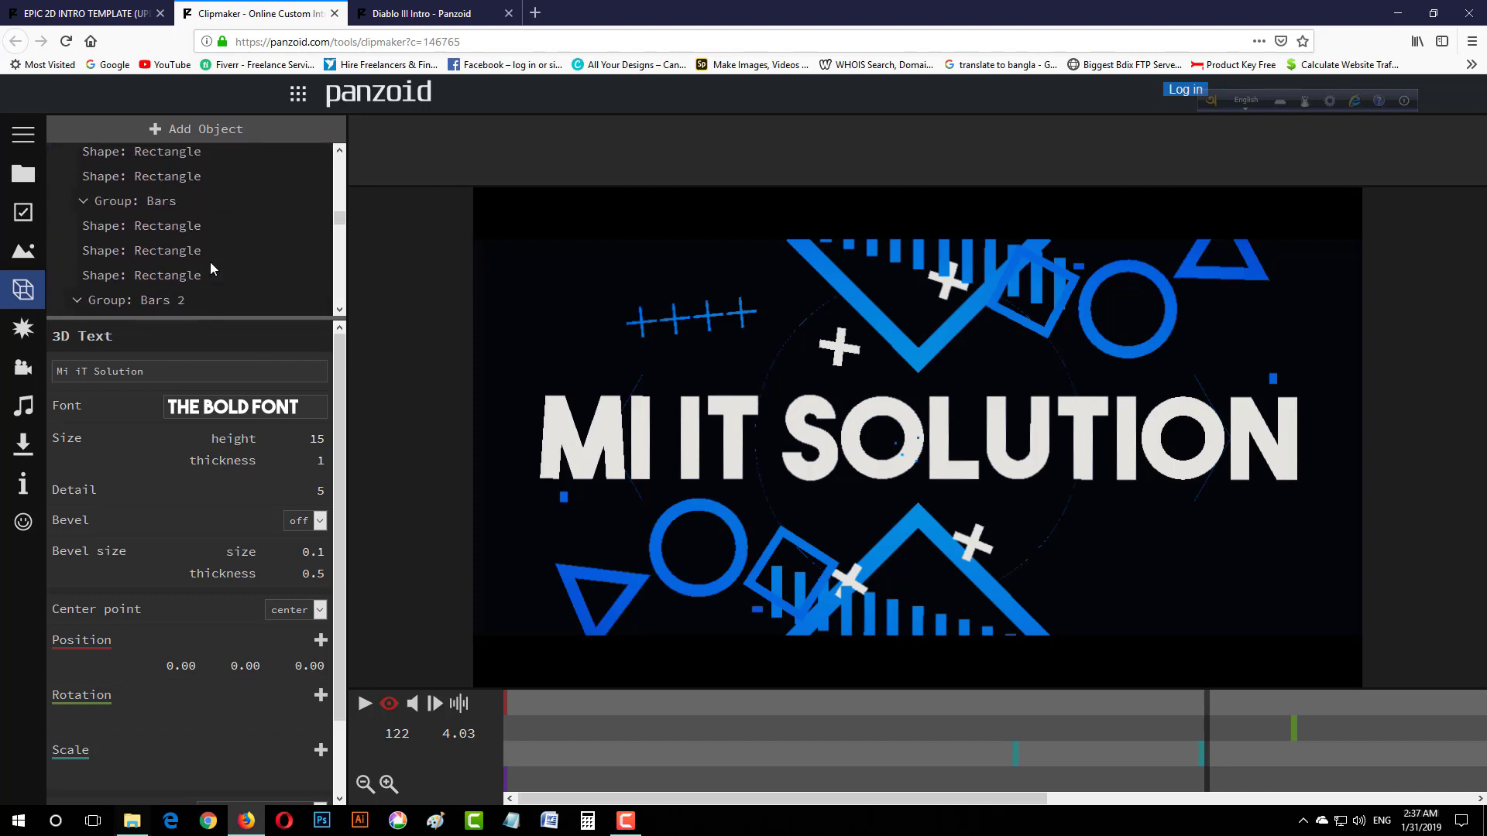
pyautogui.scroll(10, 211, 268)
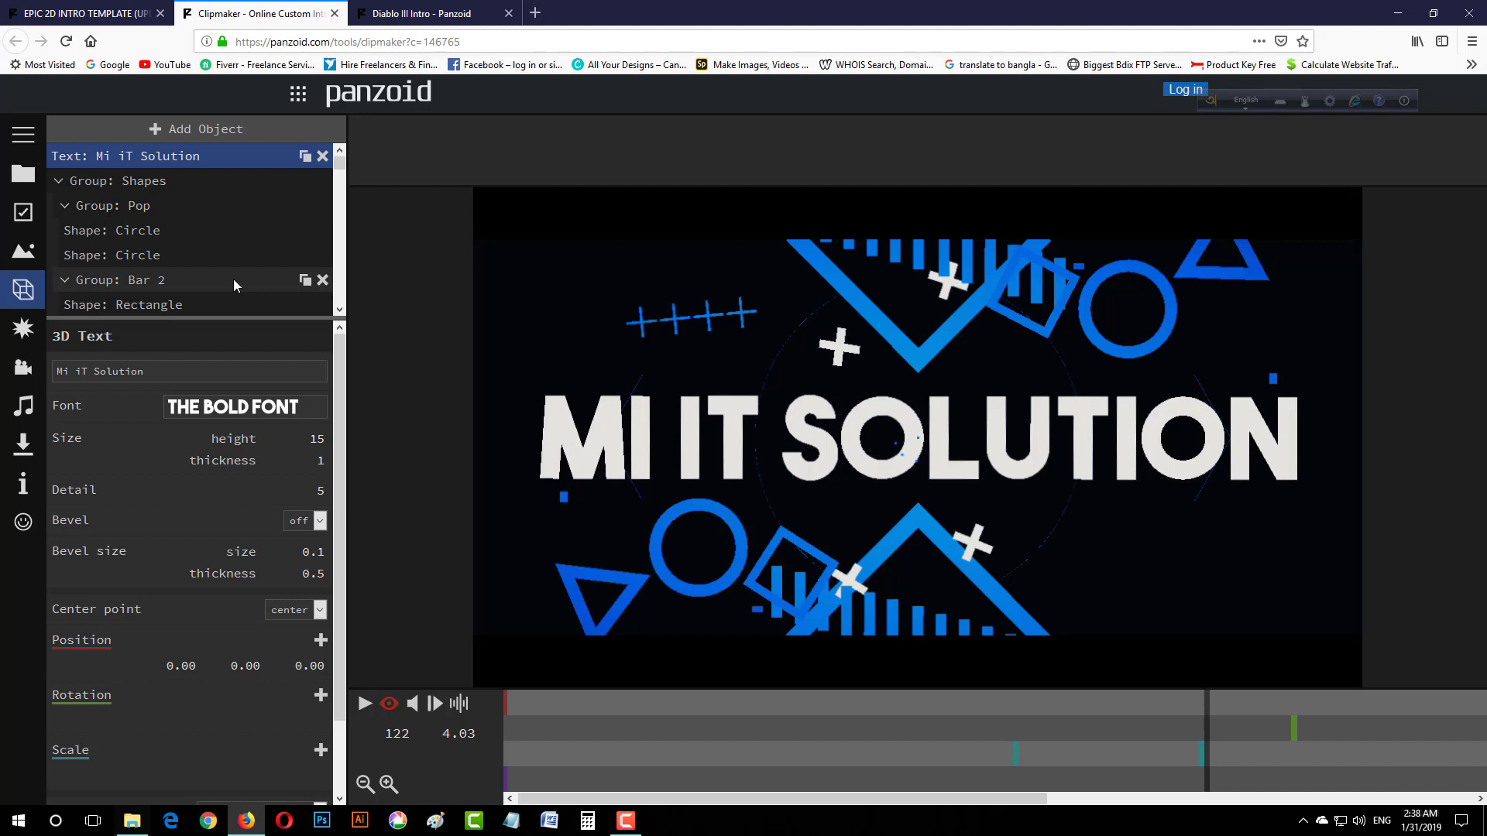
pyautogui.scroll(-3, 188, 248)
pyautogui.scroll(-1, 265, 534)
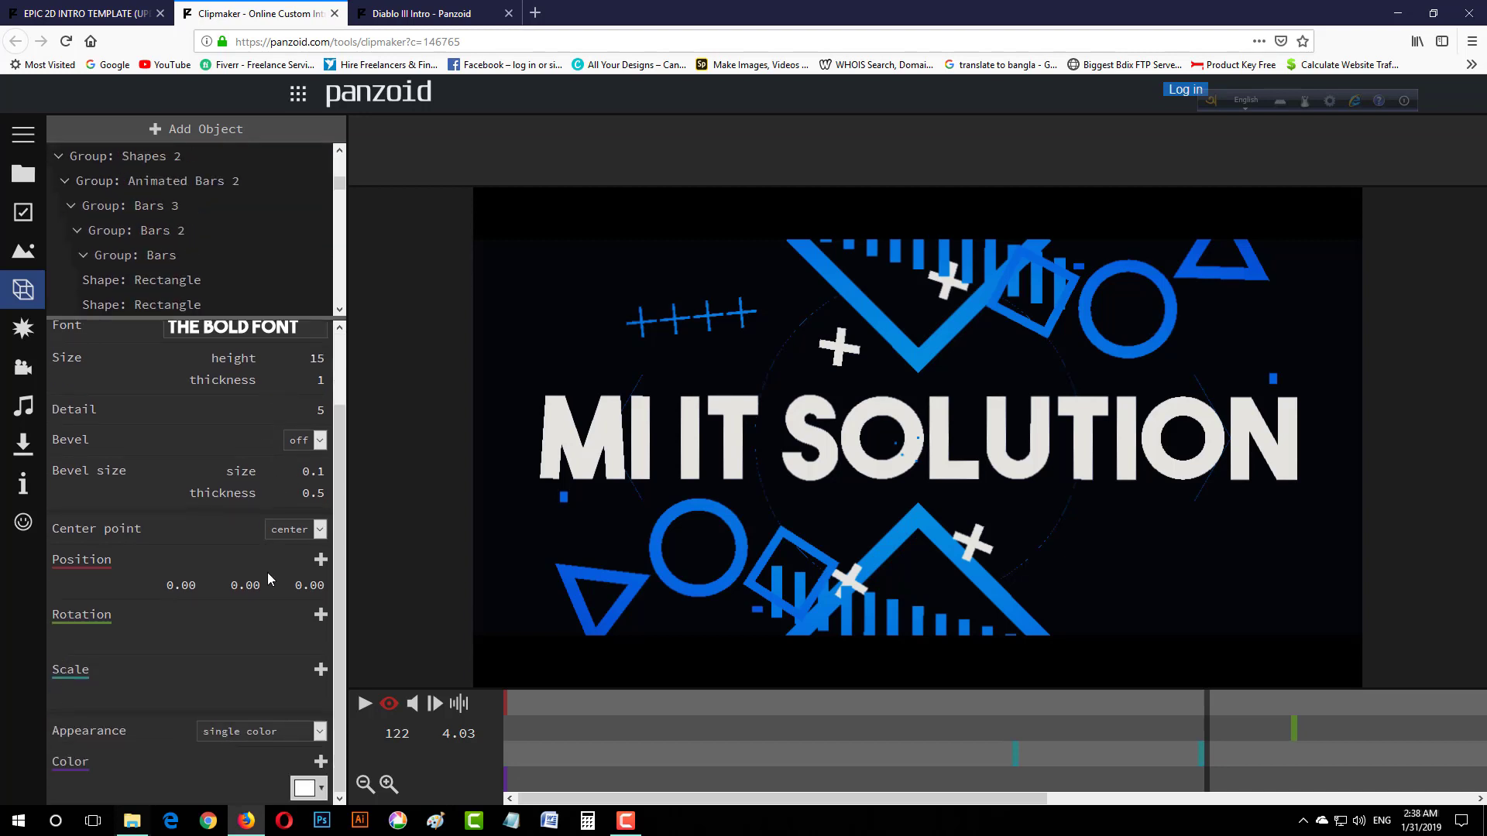
pyautogui.click(313, 787)
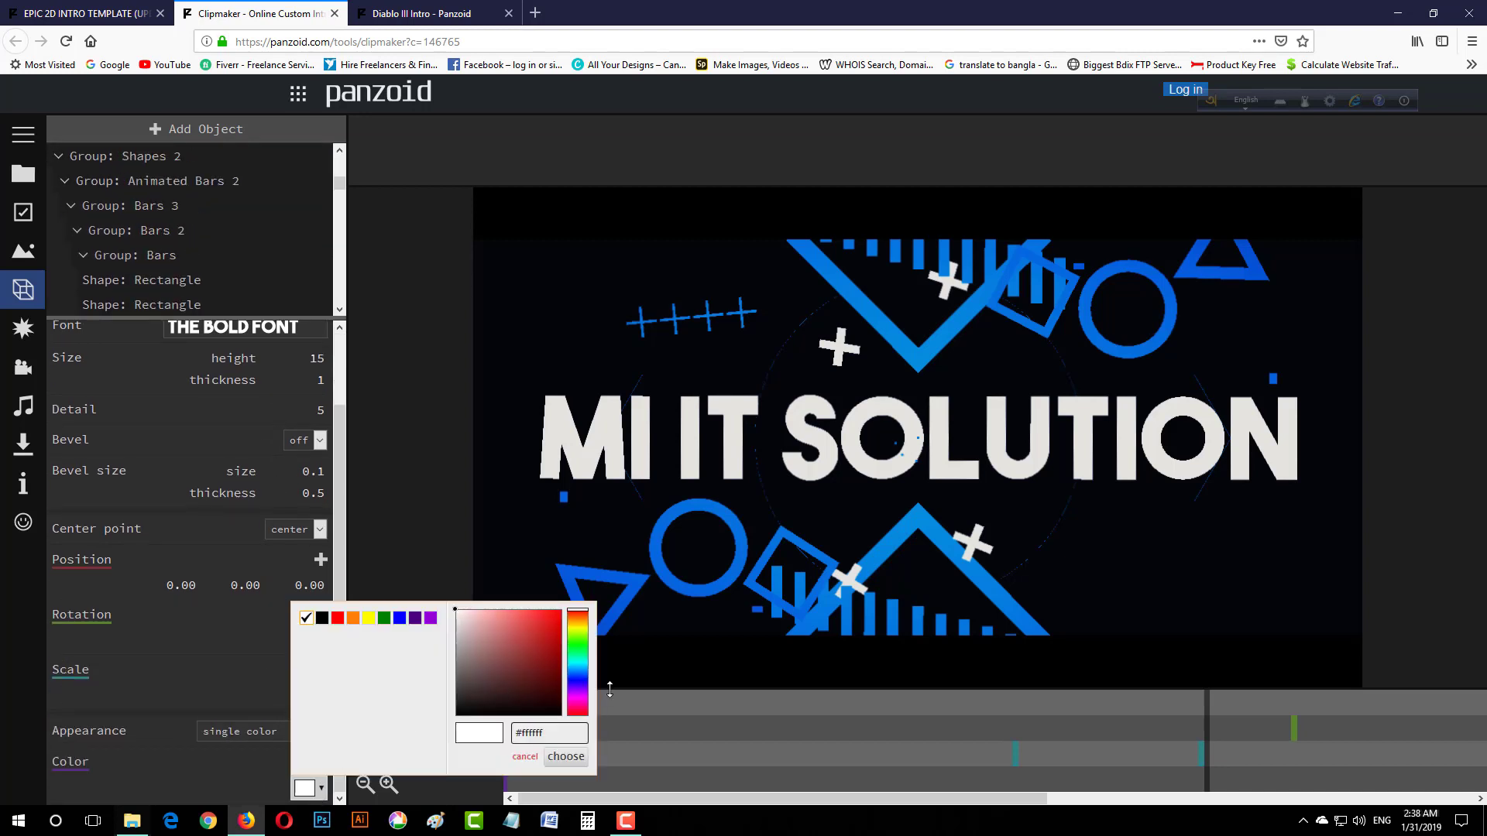
pyautogui.moveTo(581, 688); pyautogui.dragTo(581, 659)
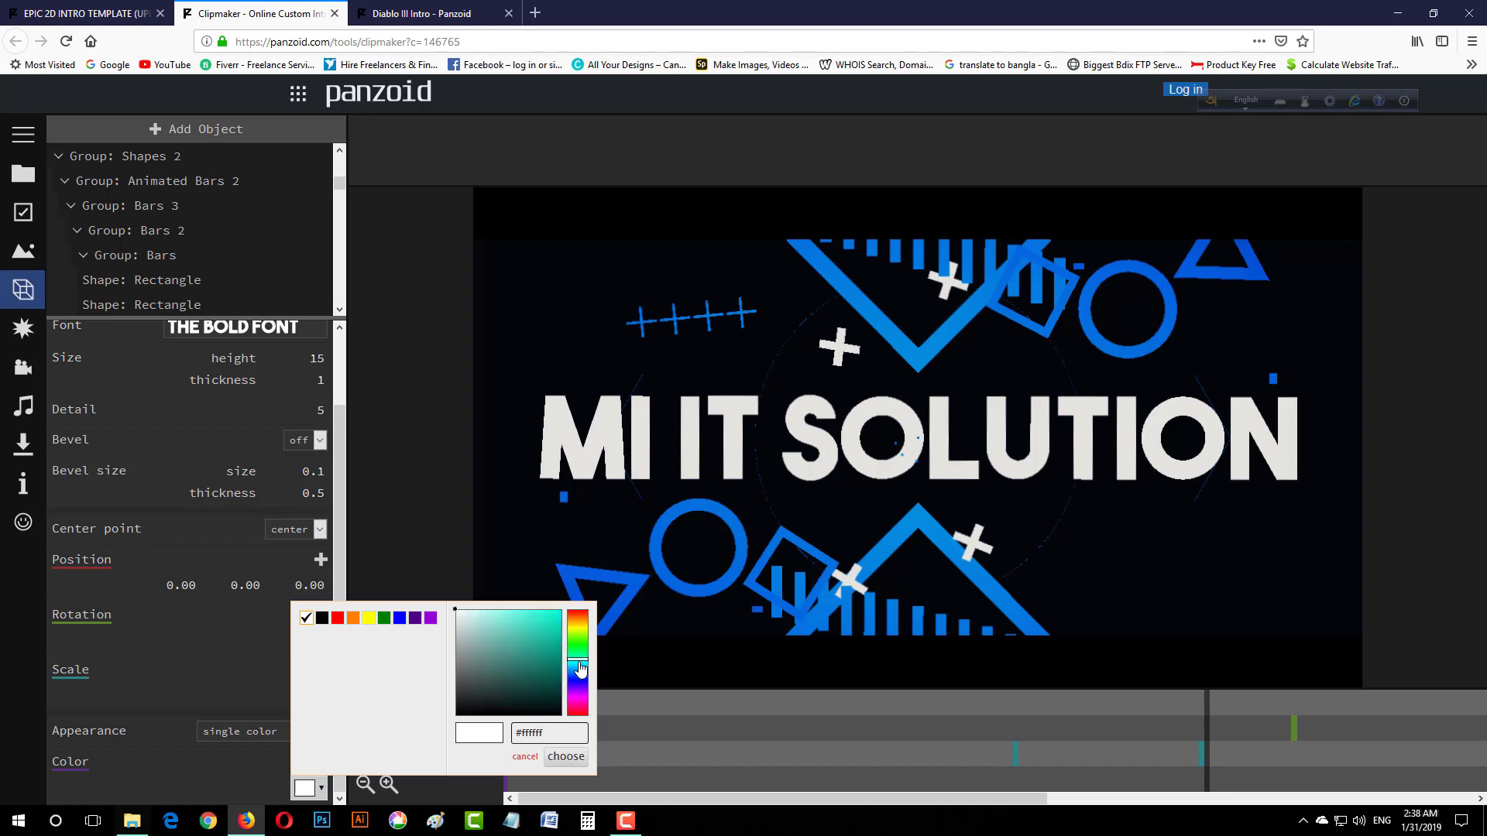
pyautogui.click(547, 614)
pyautogui.click(266, 773)
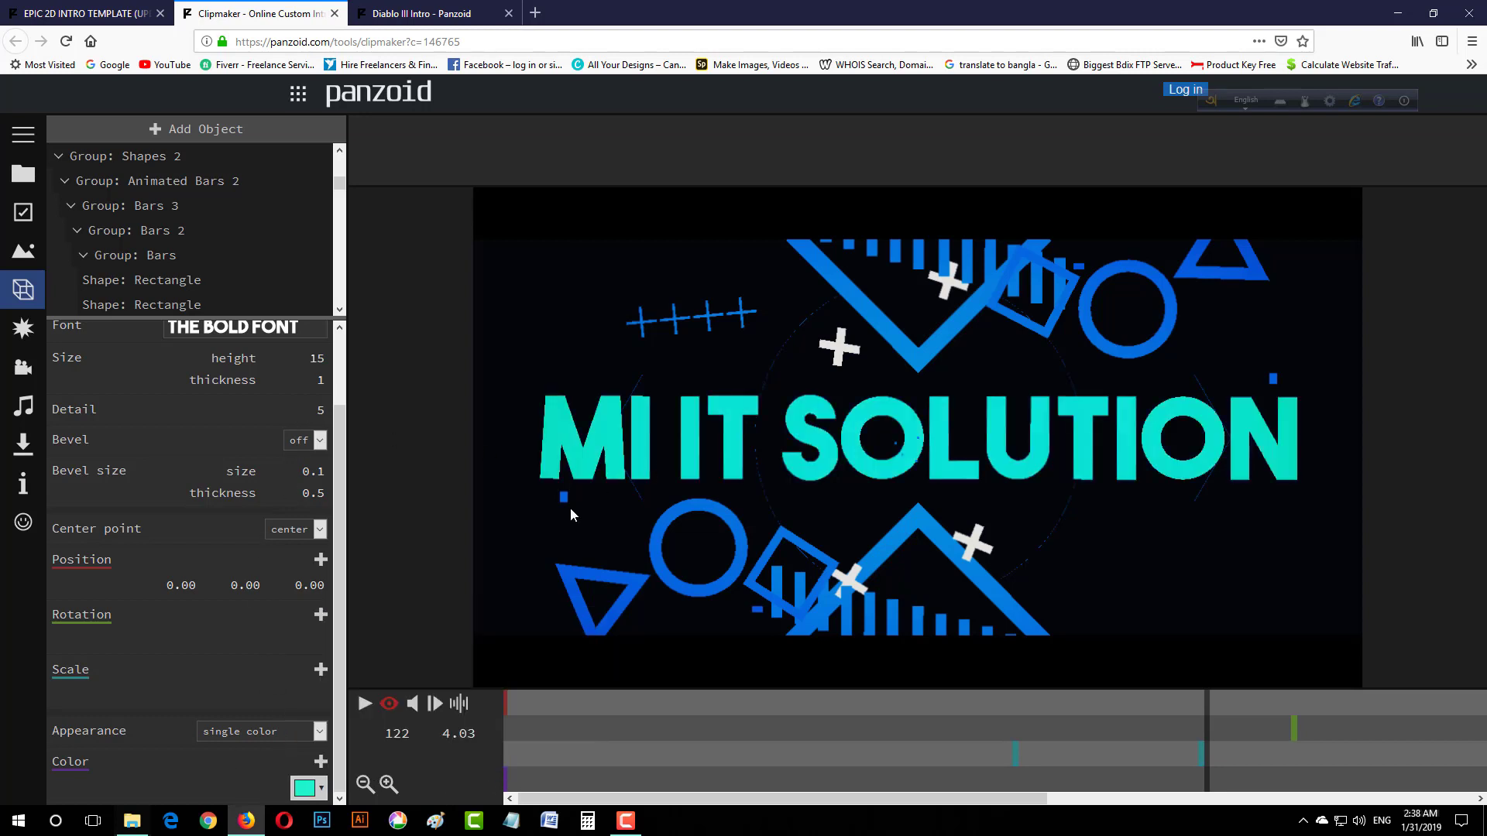
# Change the Mi iT Solution text's color to the preset red (#ff0000).
pyautogui.click(306, 790)
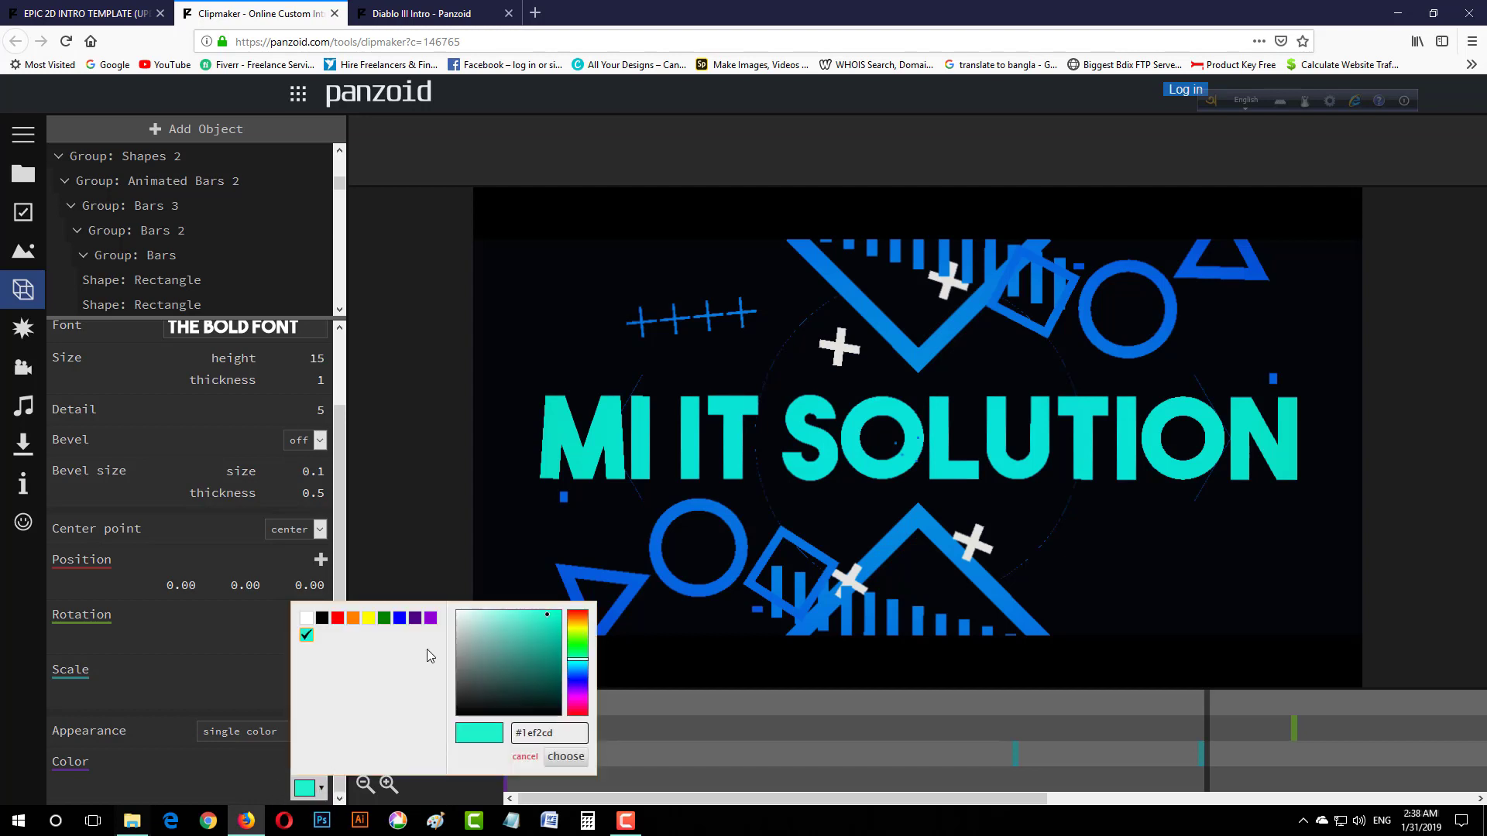
pyautogui.click(337, 617)
pyautogui.click(239, 769)
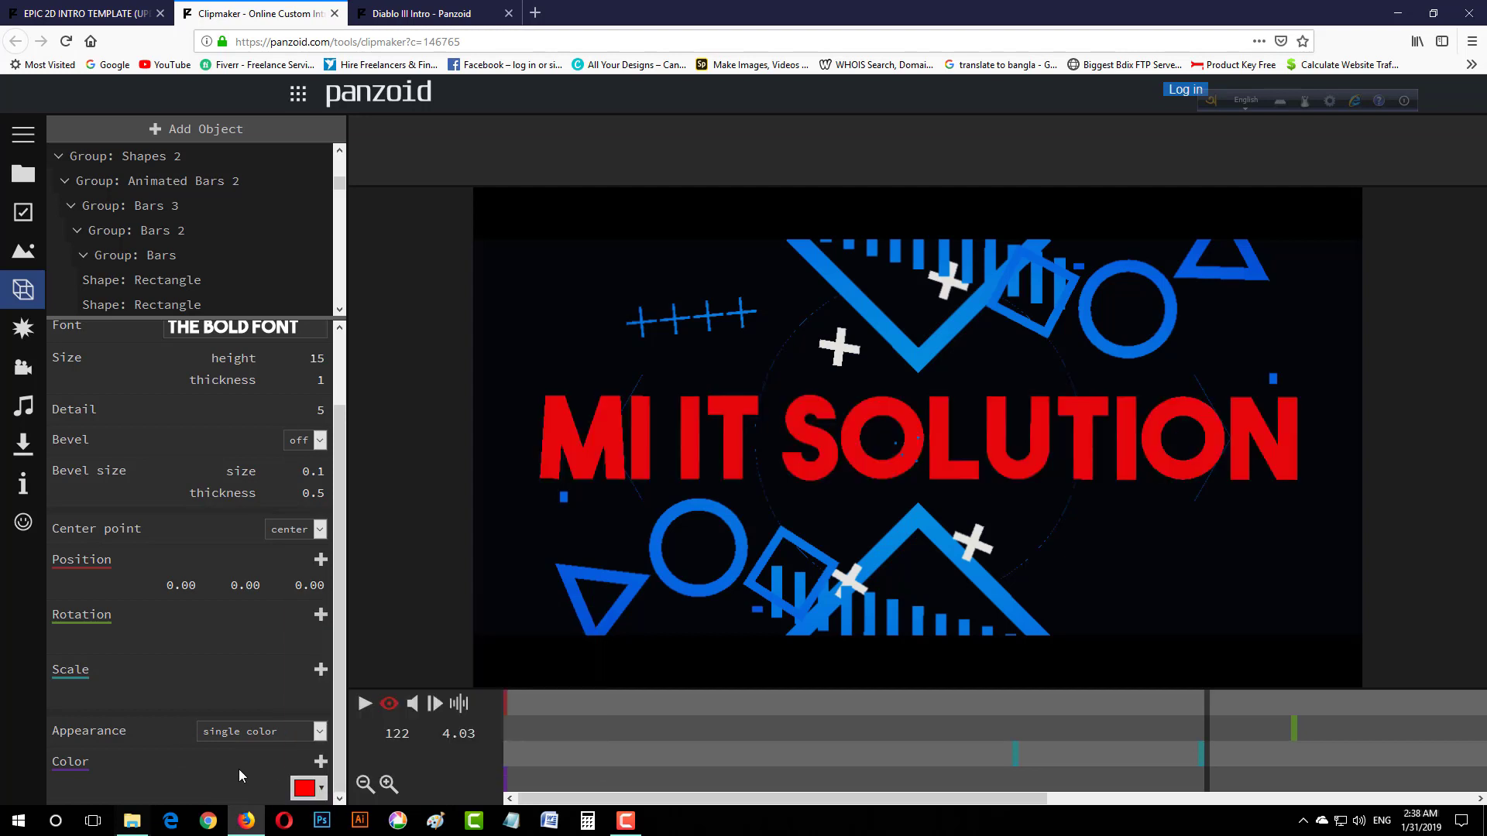
# Change the Mi iT Solution text's color to yellow-green (#daff00).
pyautogui.click(312, 794)
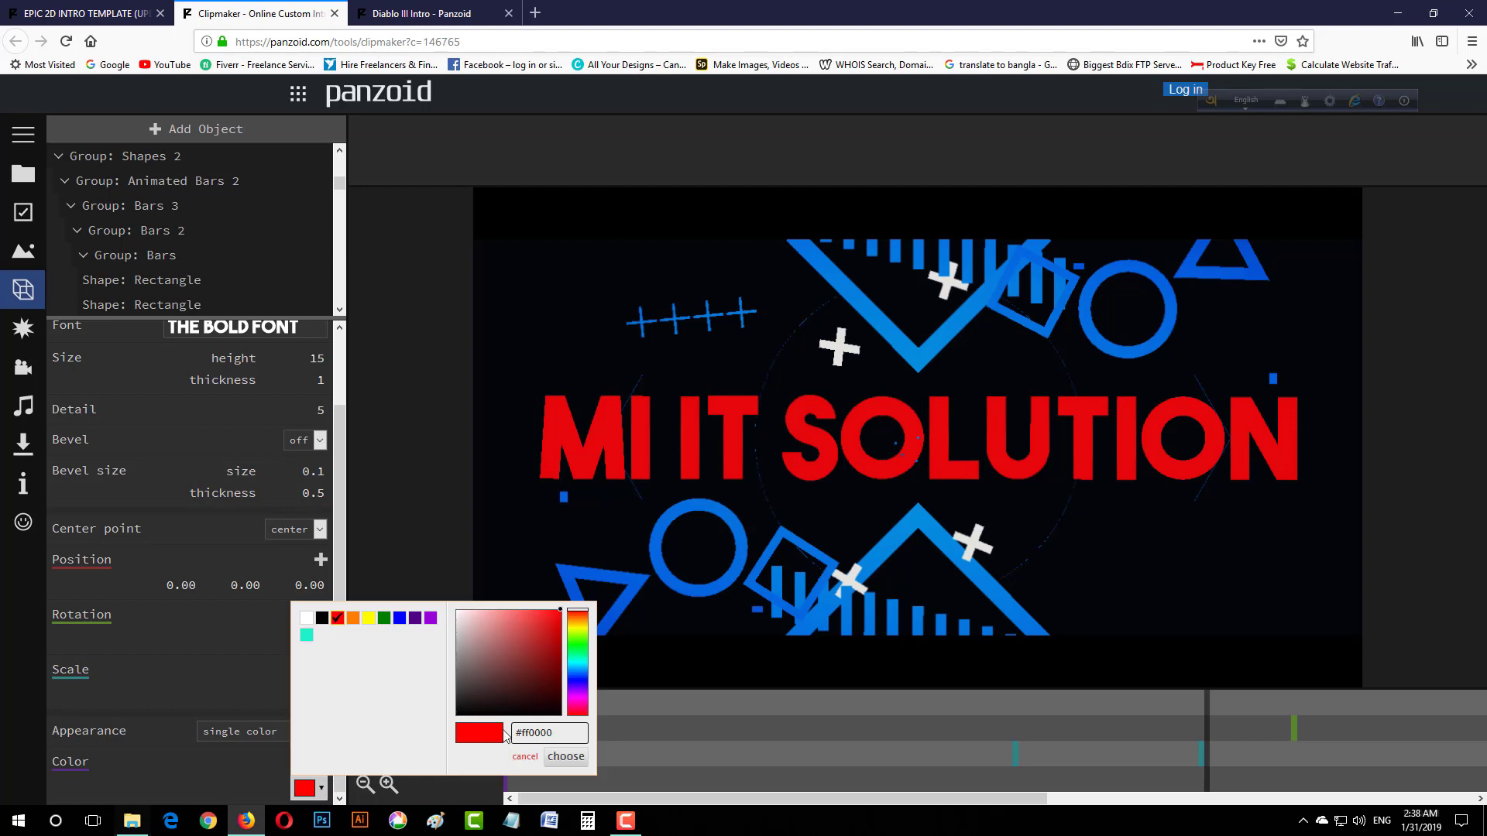
pyautogui.click(582, 659)
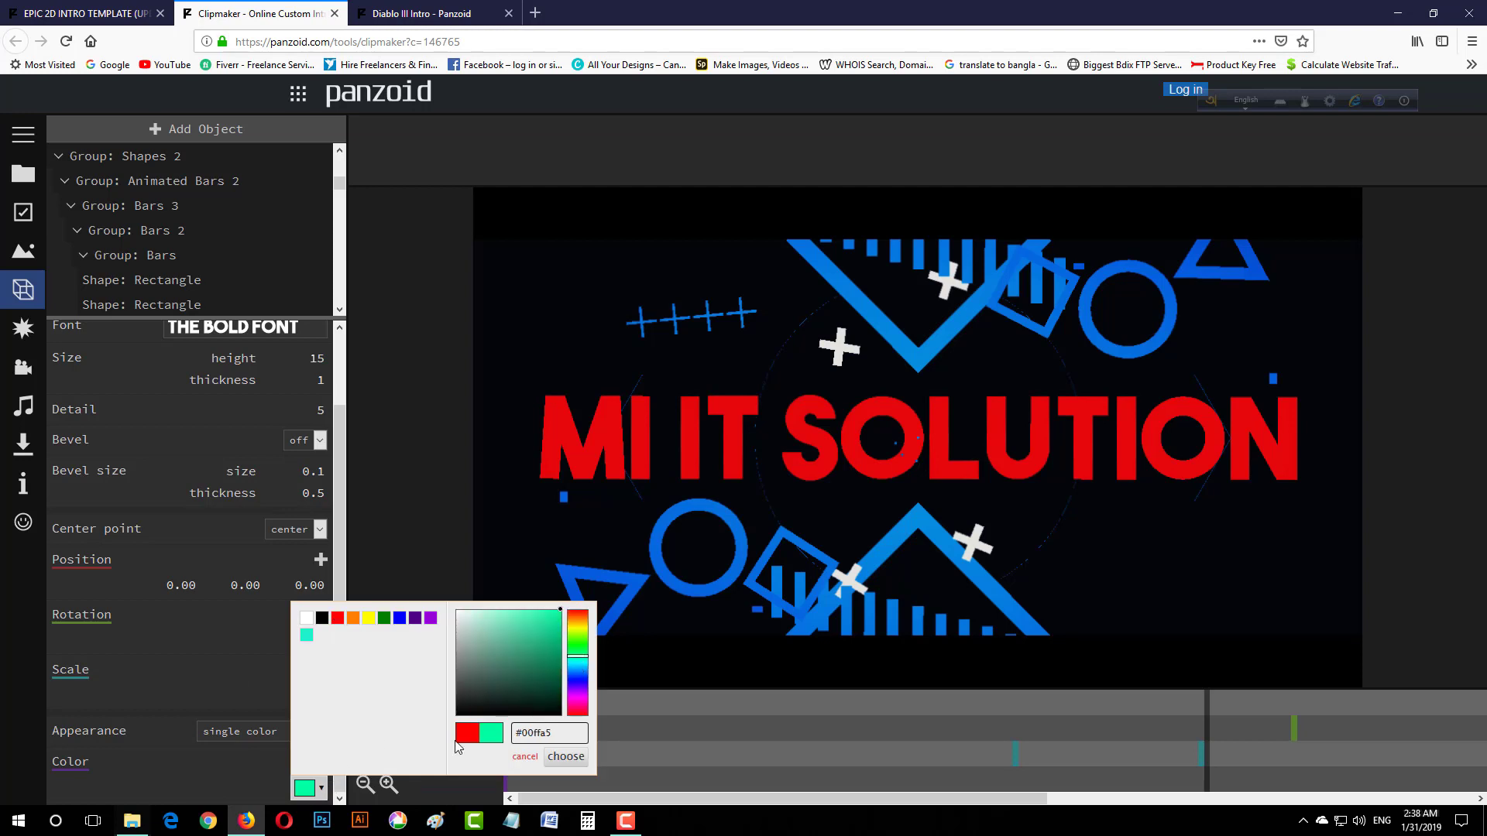
pyautogui.moveTo(588, 659); pyautogui.dragTo(585, 660)
pyautogui.click(582, 629)
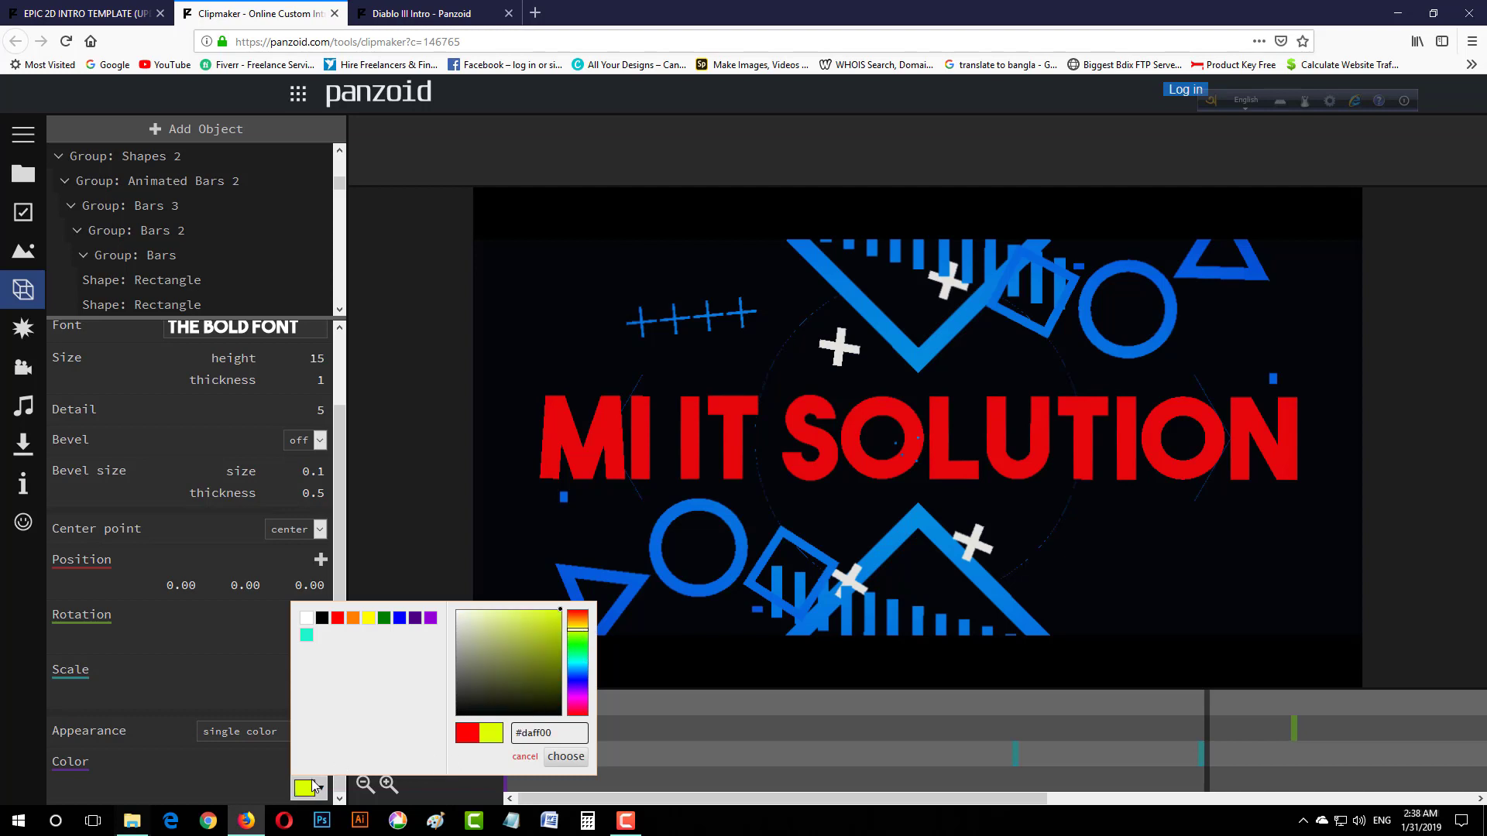
pyautogui.click(197, 789)
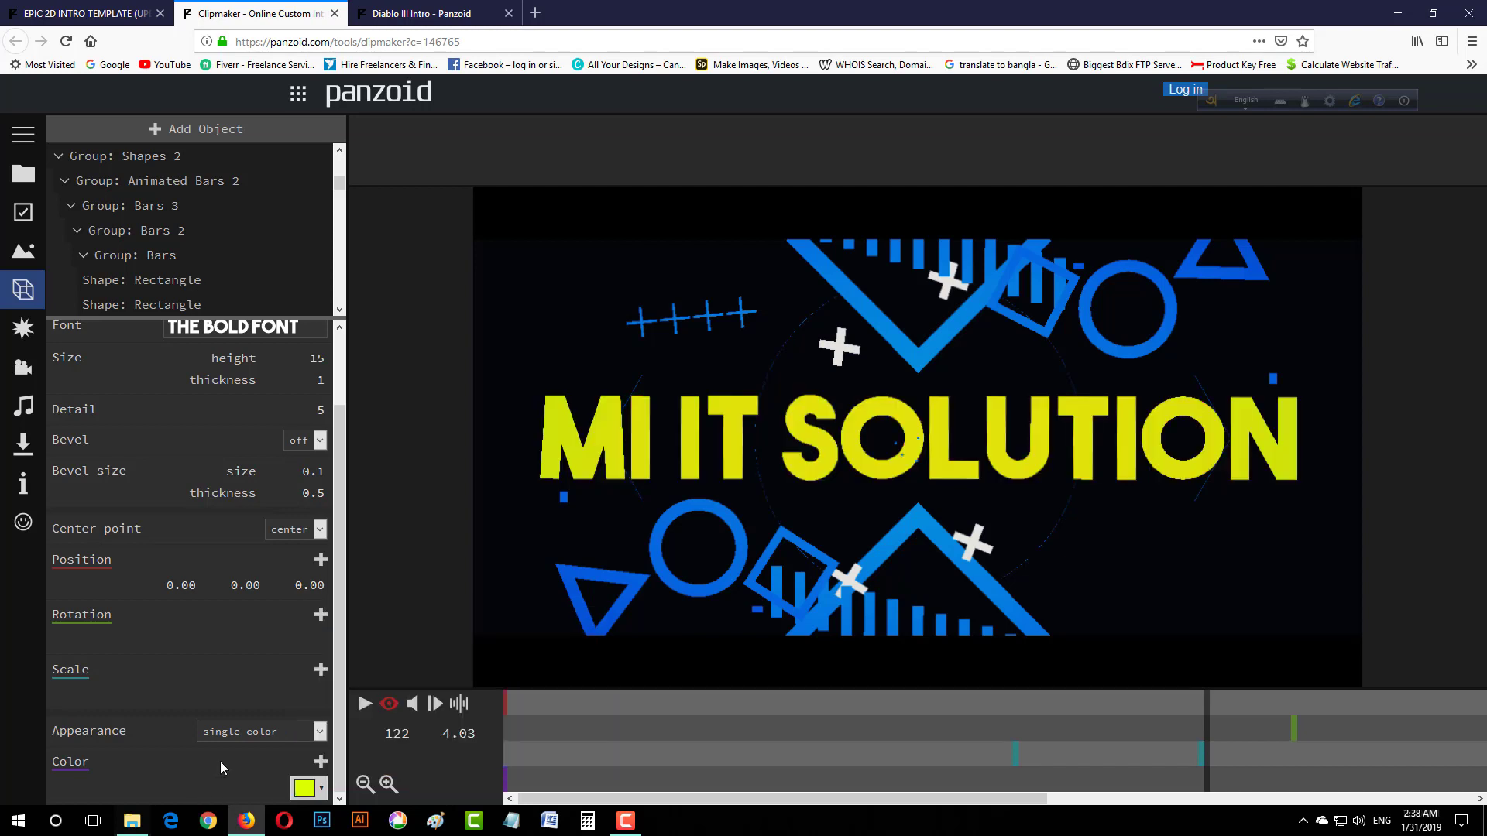
# Change the Mi iT Solution text's color to pinkish red (#ff005a).
pyautogui.click(305, 789)
pyautogui.click(578, 699)
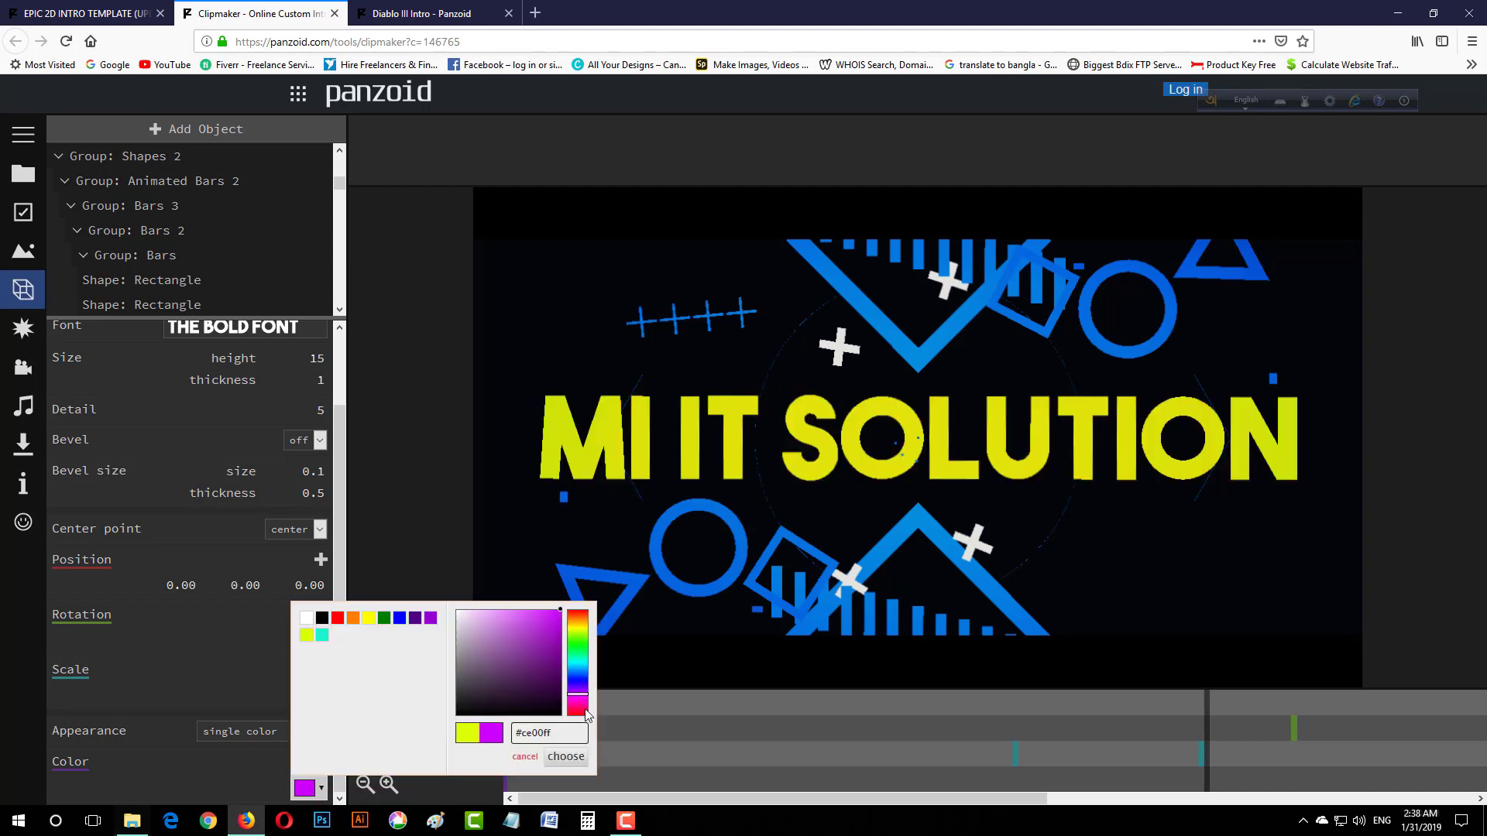
pyautogui.click(578, 709)
pyautogui.click(245, 769)
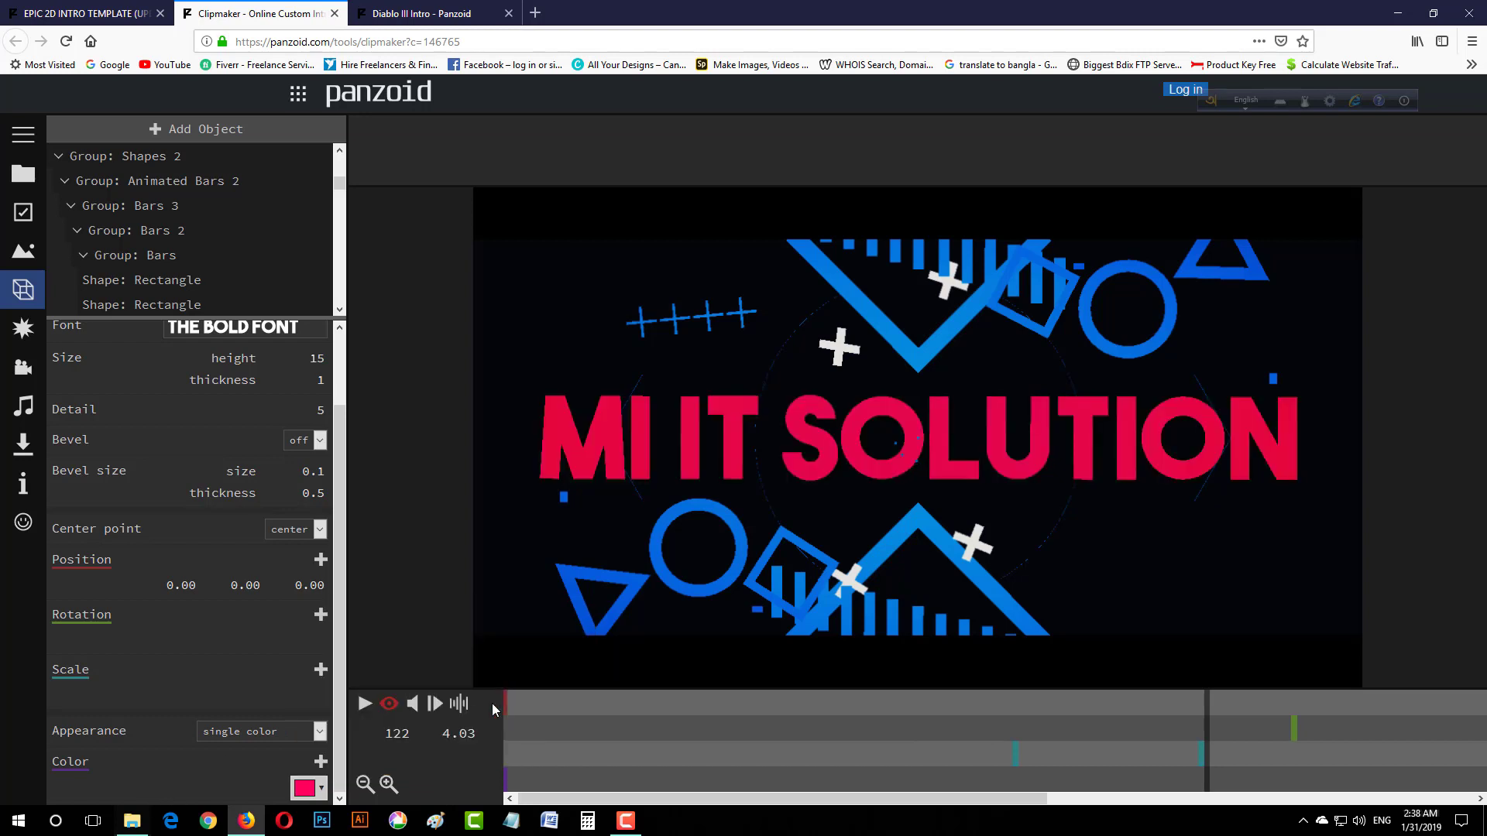
# Set the Mi iT Solution text's color to pale blue (#9de0ea).
pyautogui.click(306, 788)
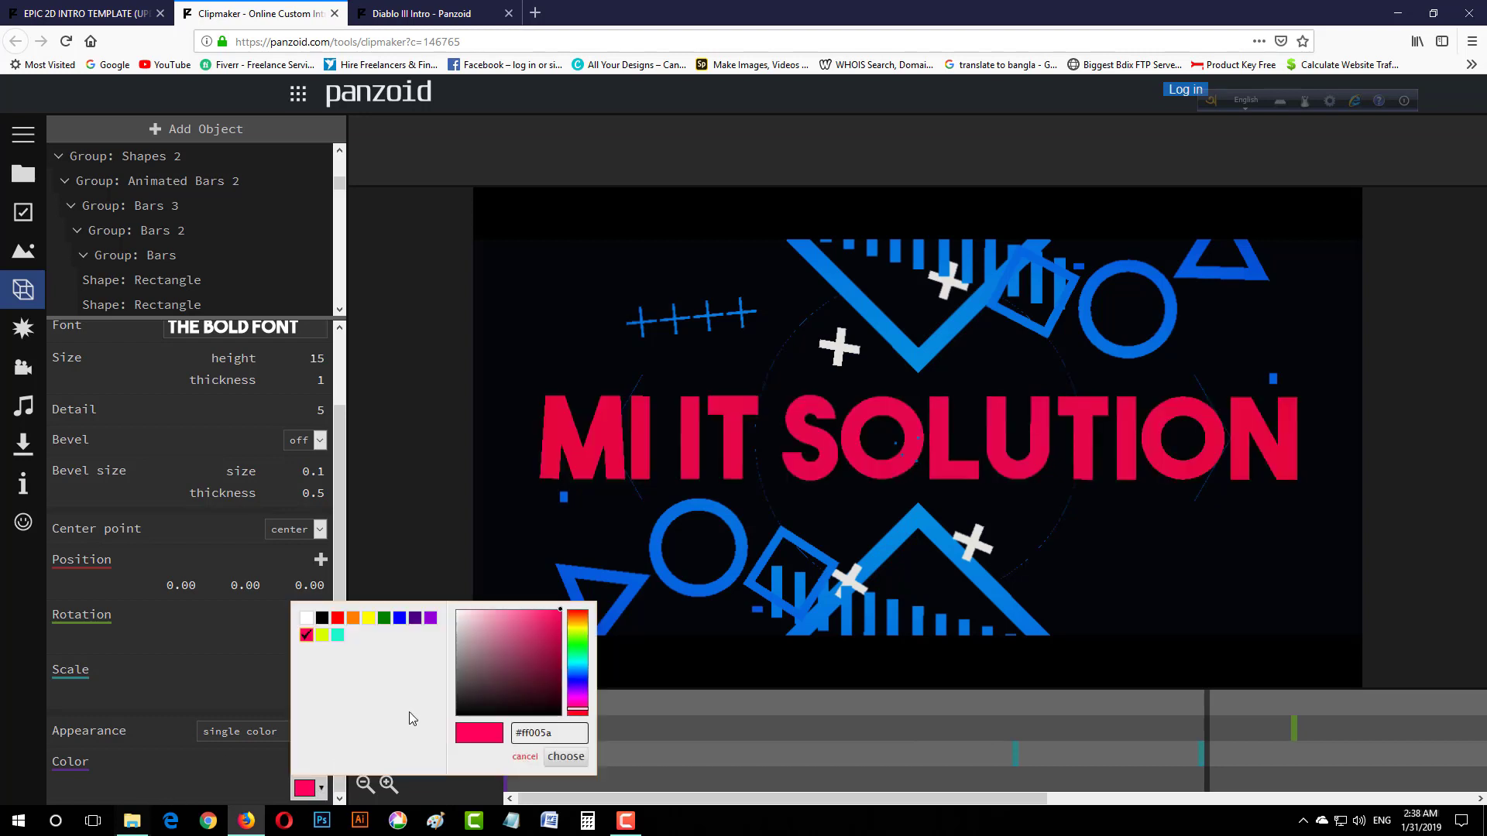
pyautogui.click(555, 705)
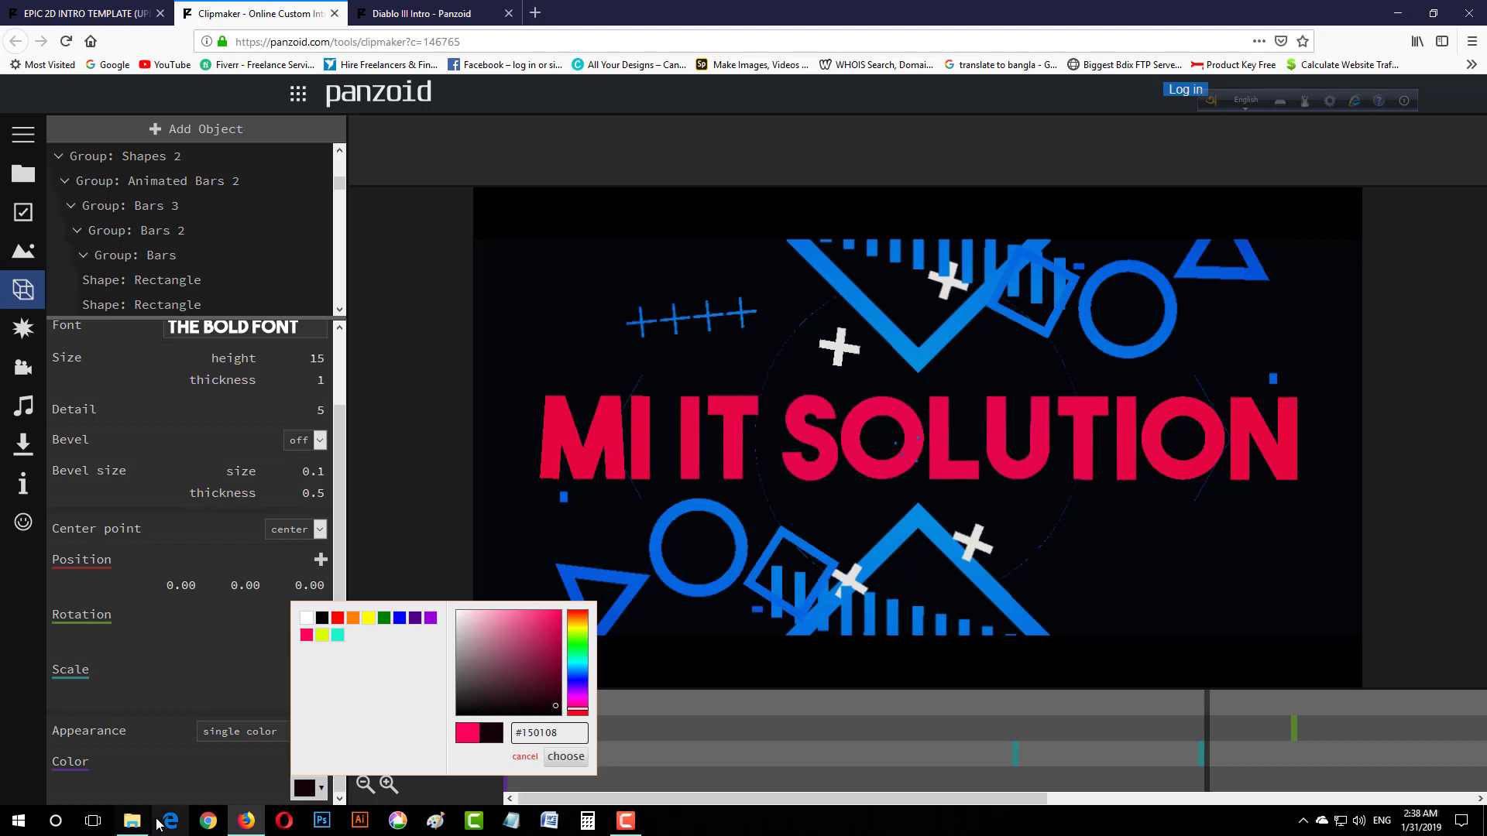
pyautogui.click(578, 659)
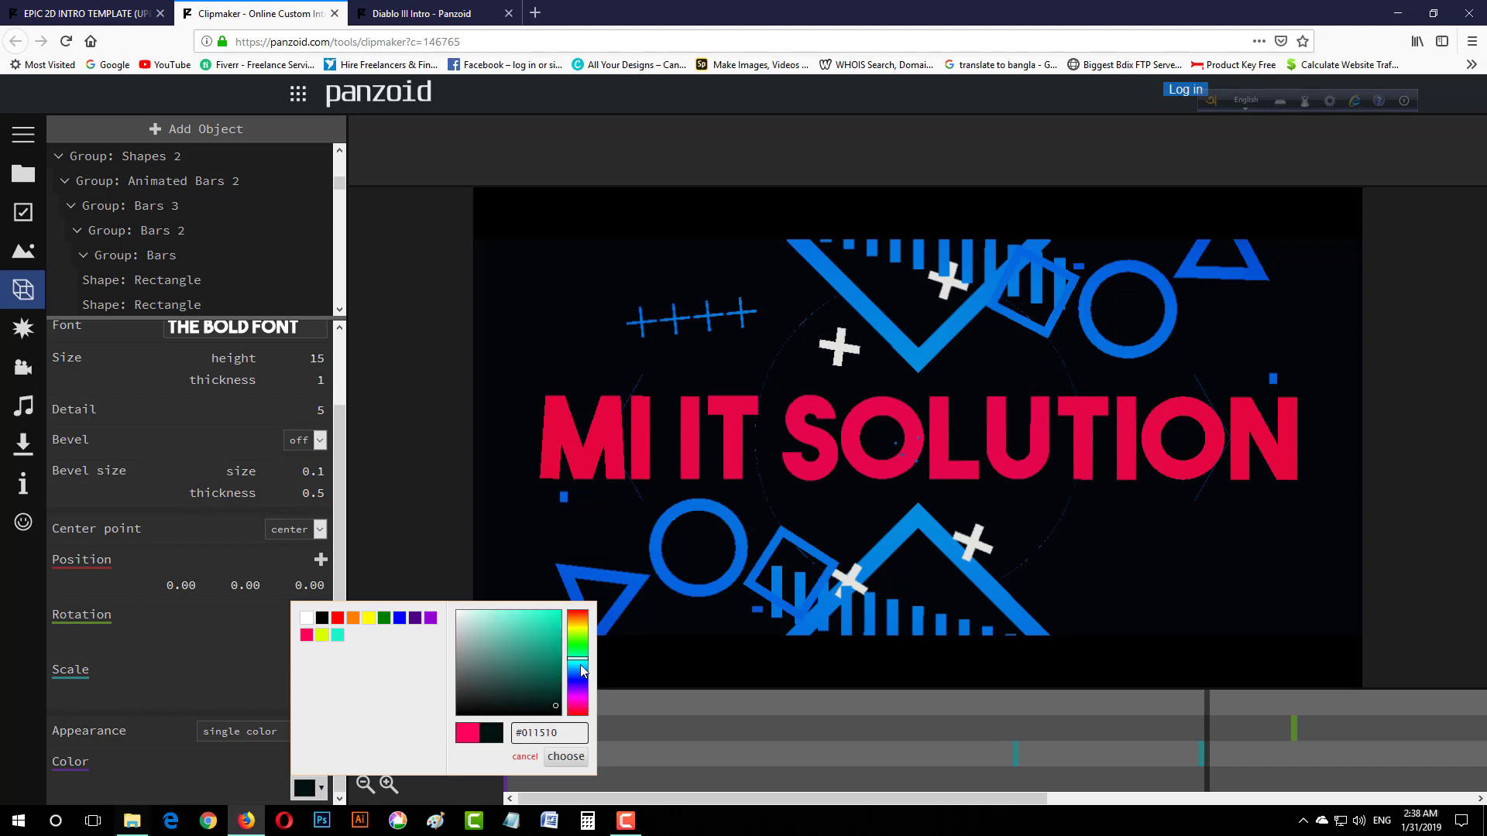
pyautogui.moveTo(584, 670); pyautogui.dragTo(563, 664)
pyautogui.click(490, 618)
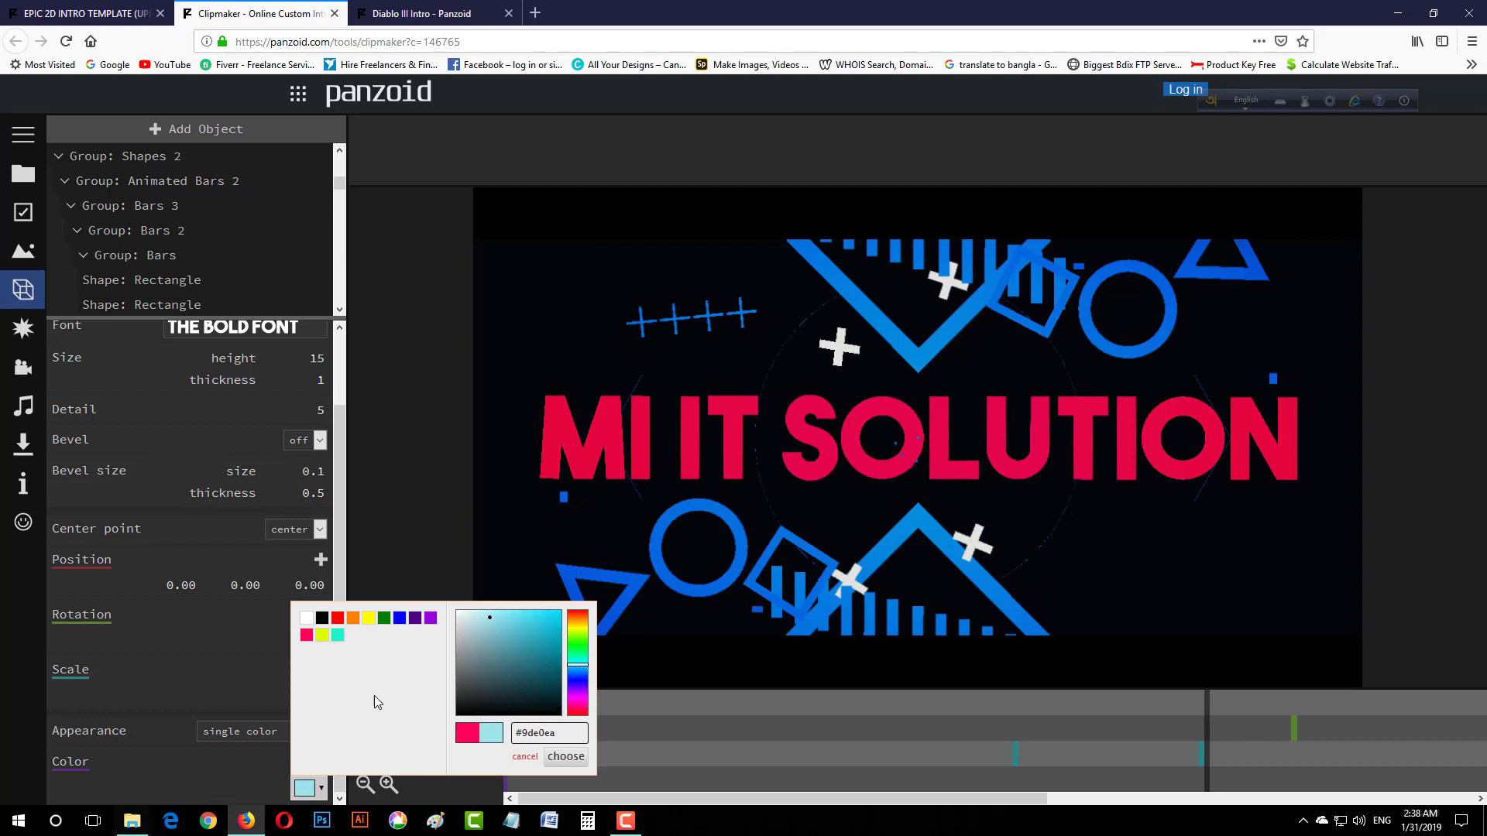
pyautogui.click(215, 782)
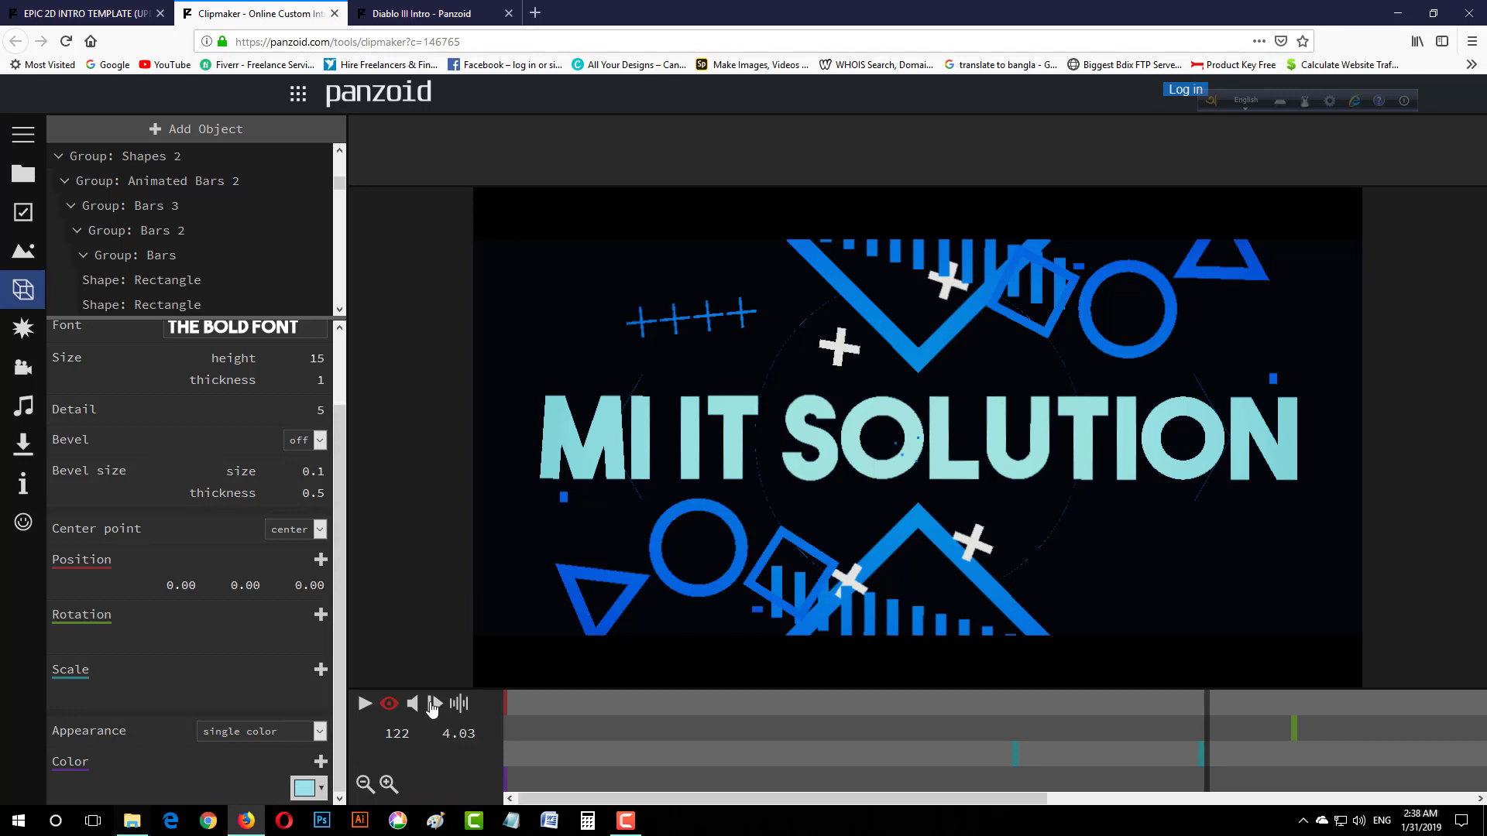
# Play the customized intro, pause it at frame 147, and view the 3D scene from behind the text.
pyautogui.click(369, 705)
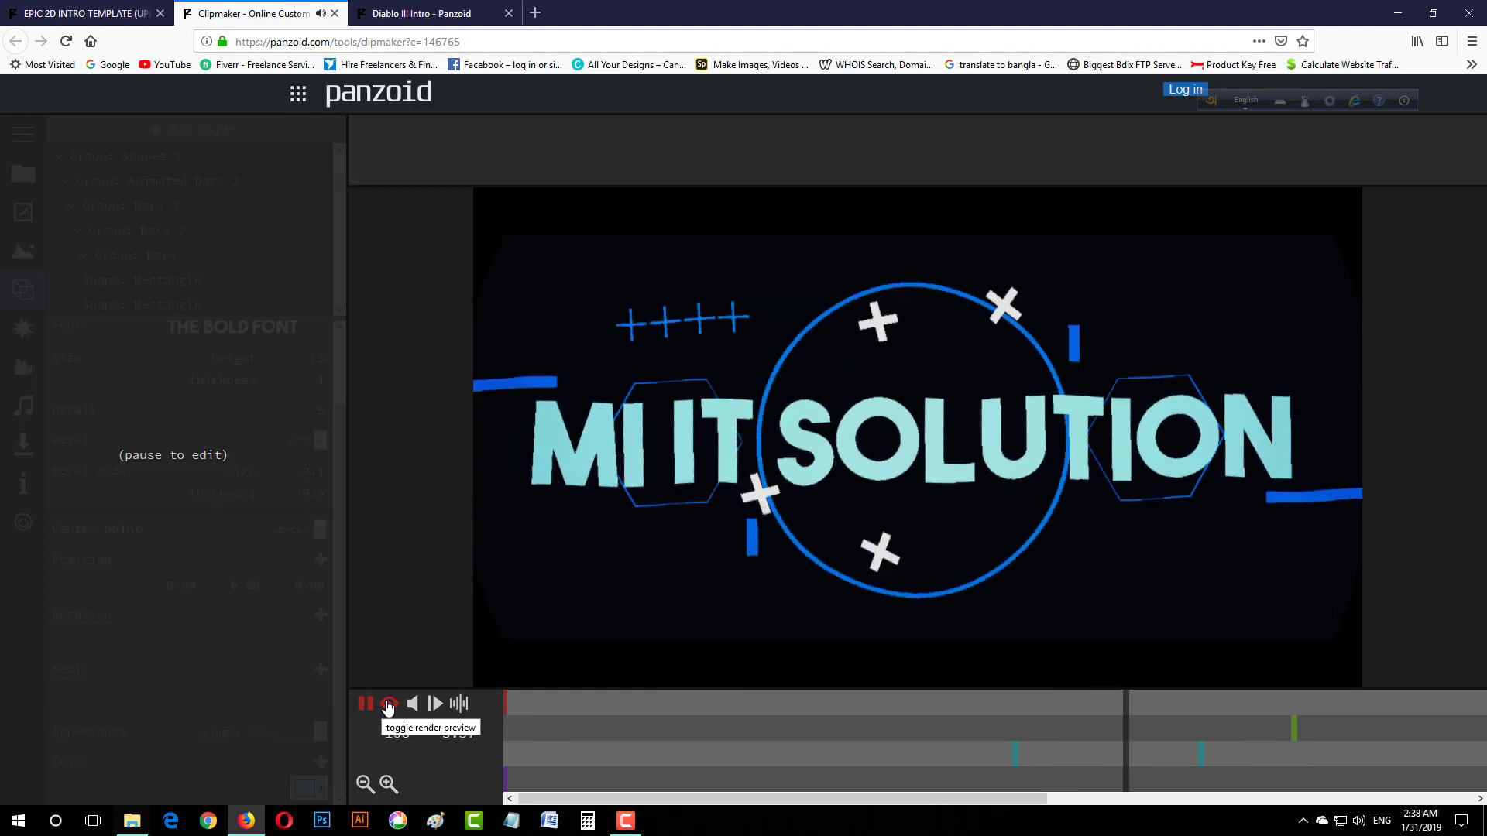
pyautogui.click(365, 703)
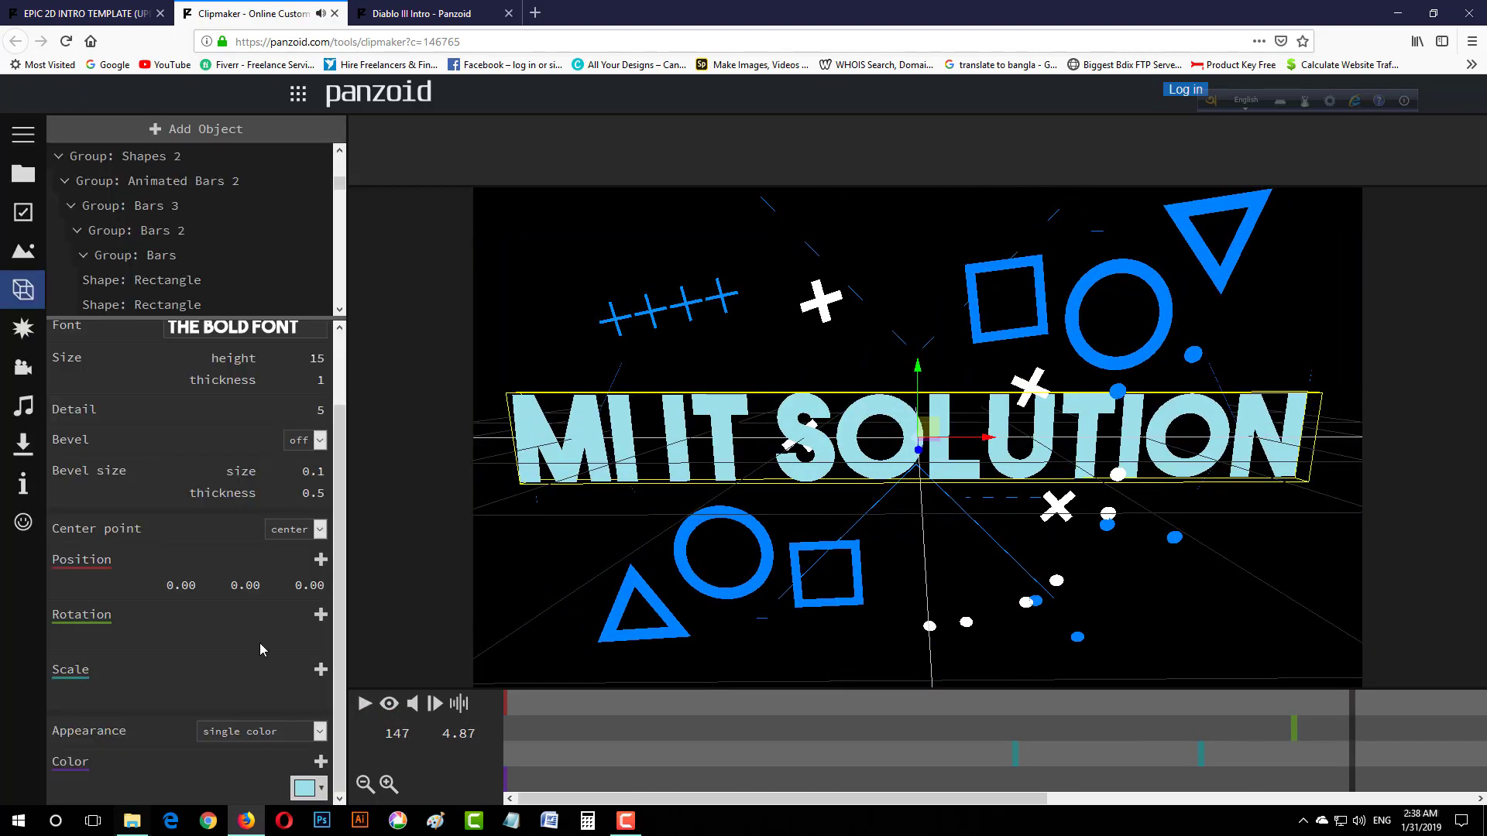
pyautogui.moveTo(960, 484); pyautogui.dragTo(495, 498)
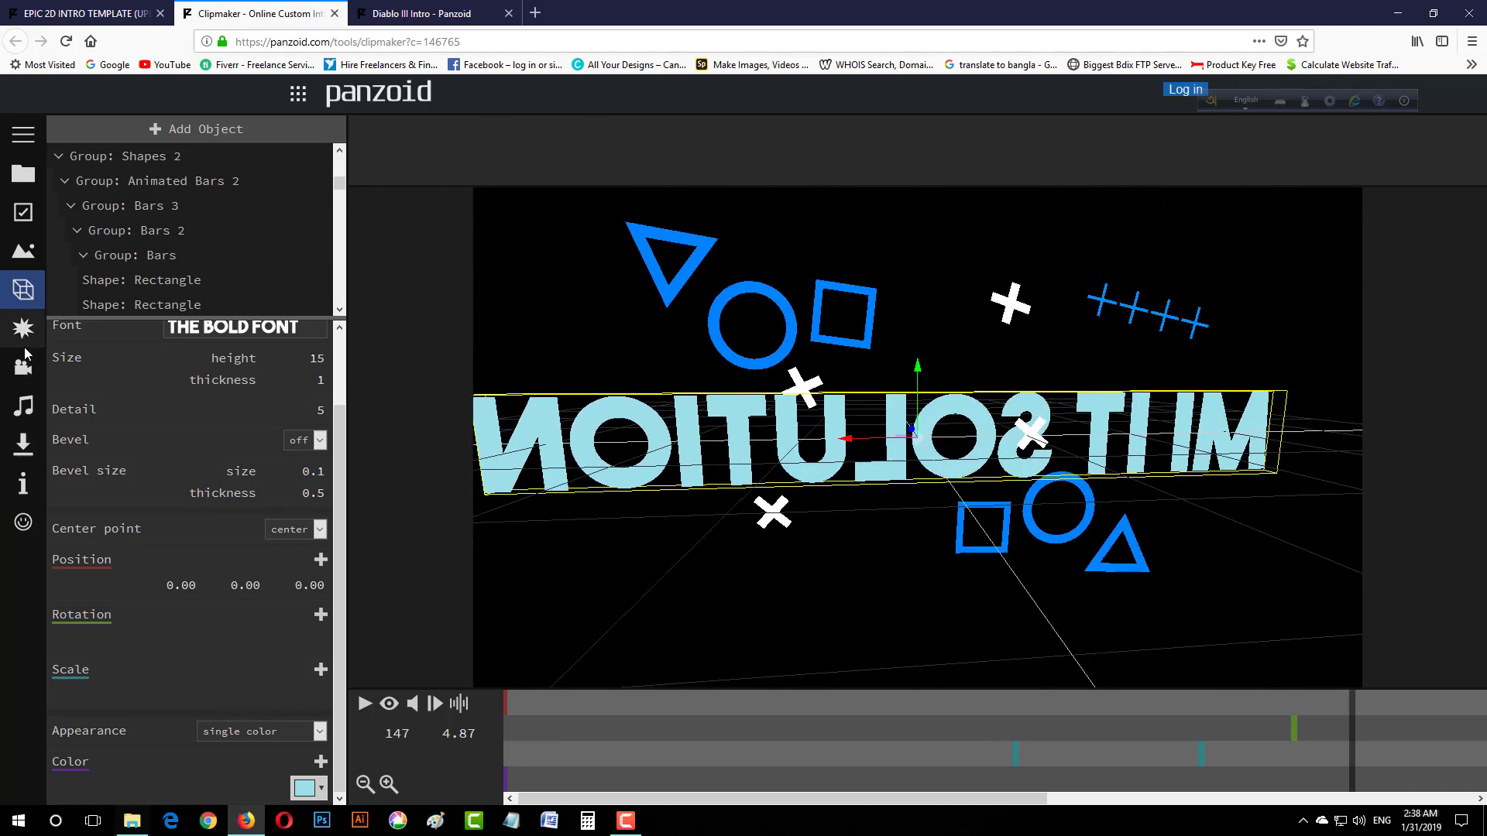
# Review the camera's projection mode options, keeping perspective (3d), and look over the audio track settings.
pyautogui.click(31, 367)
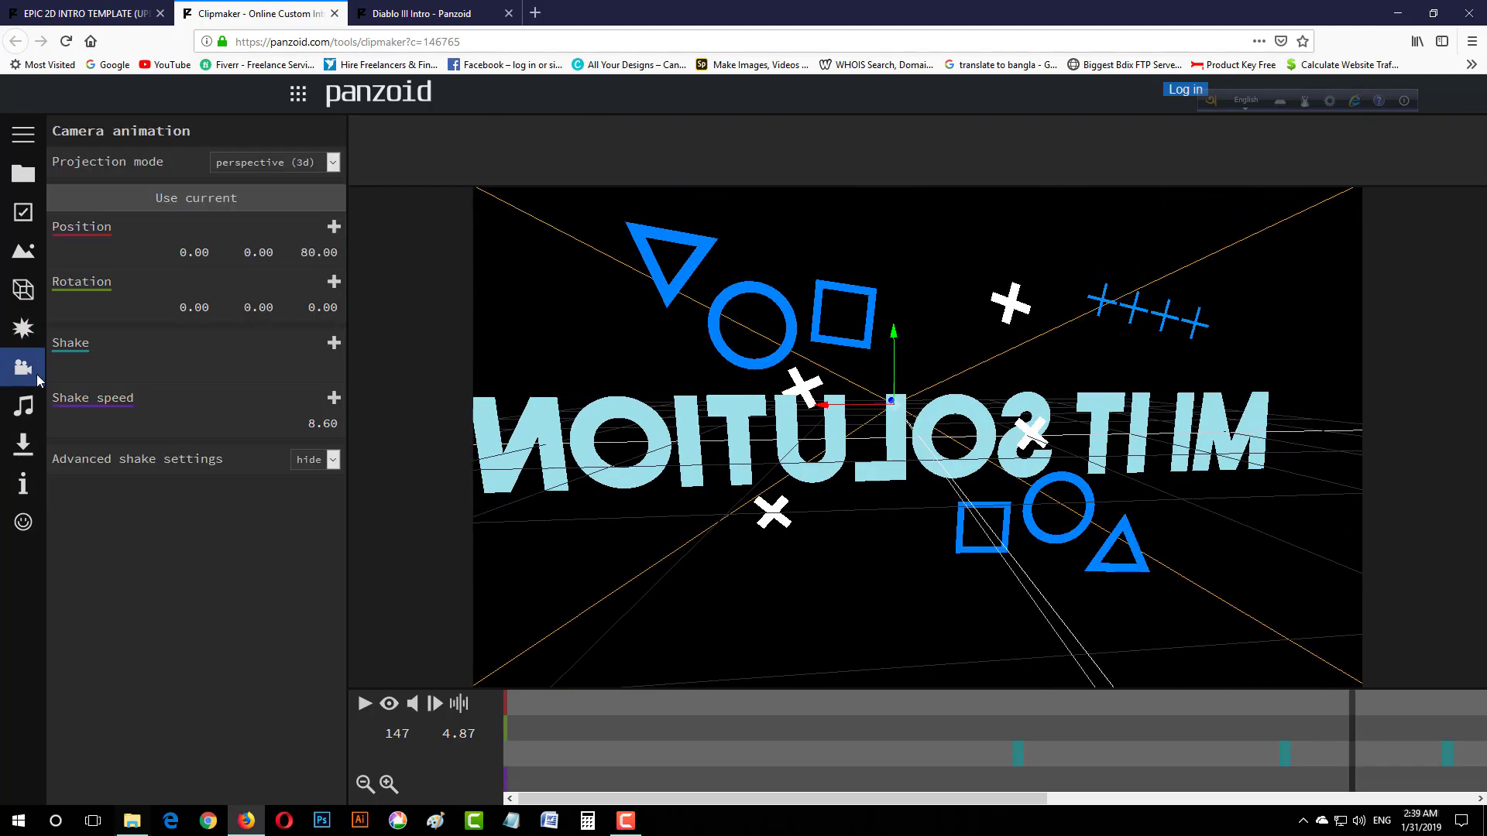
pyautogui.click(306, 162)
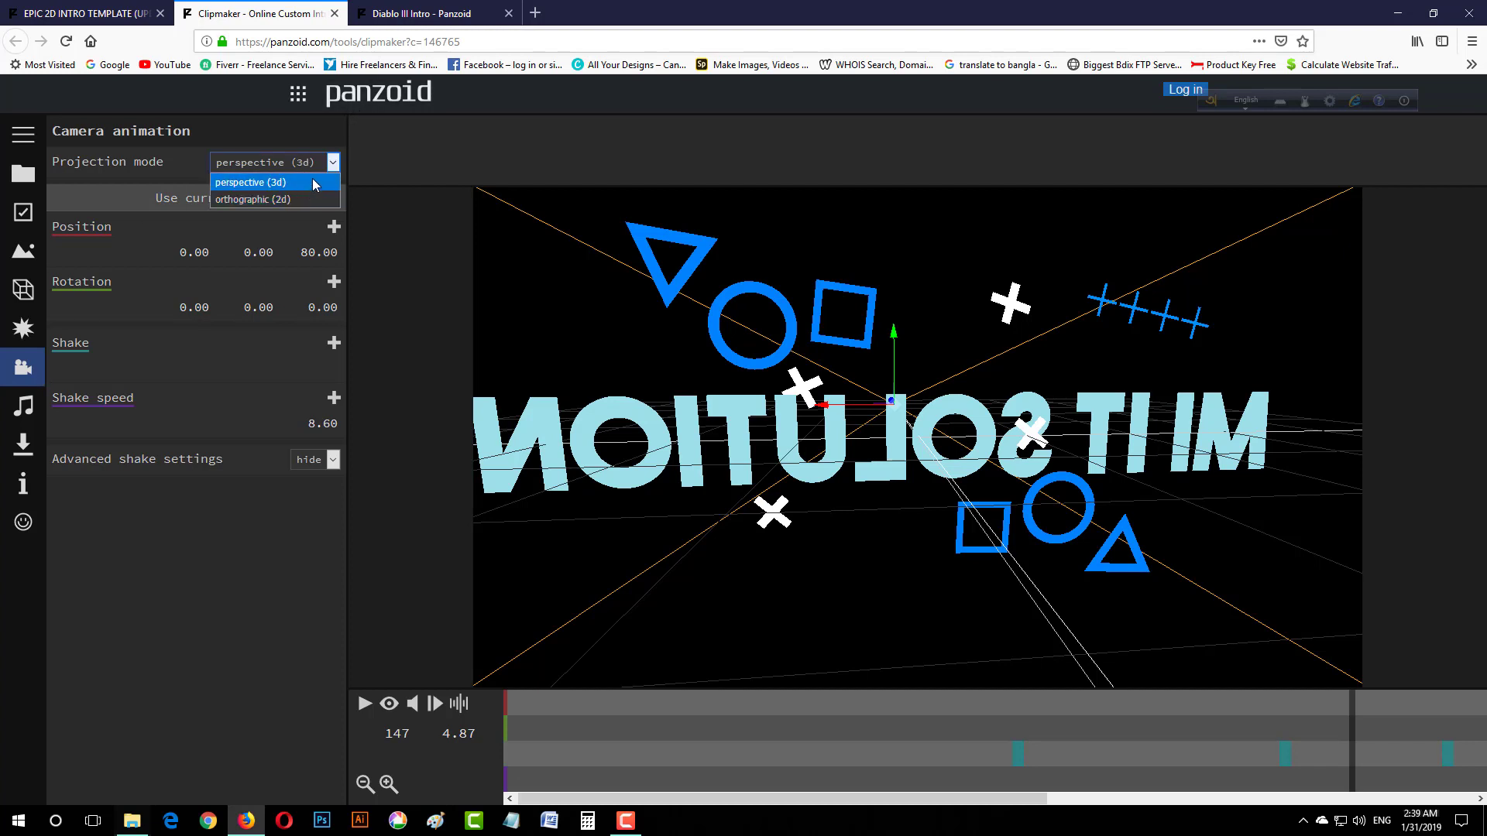
pyautogui.click(323, 180)
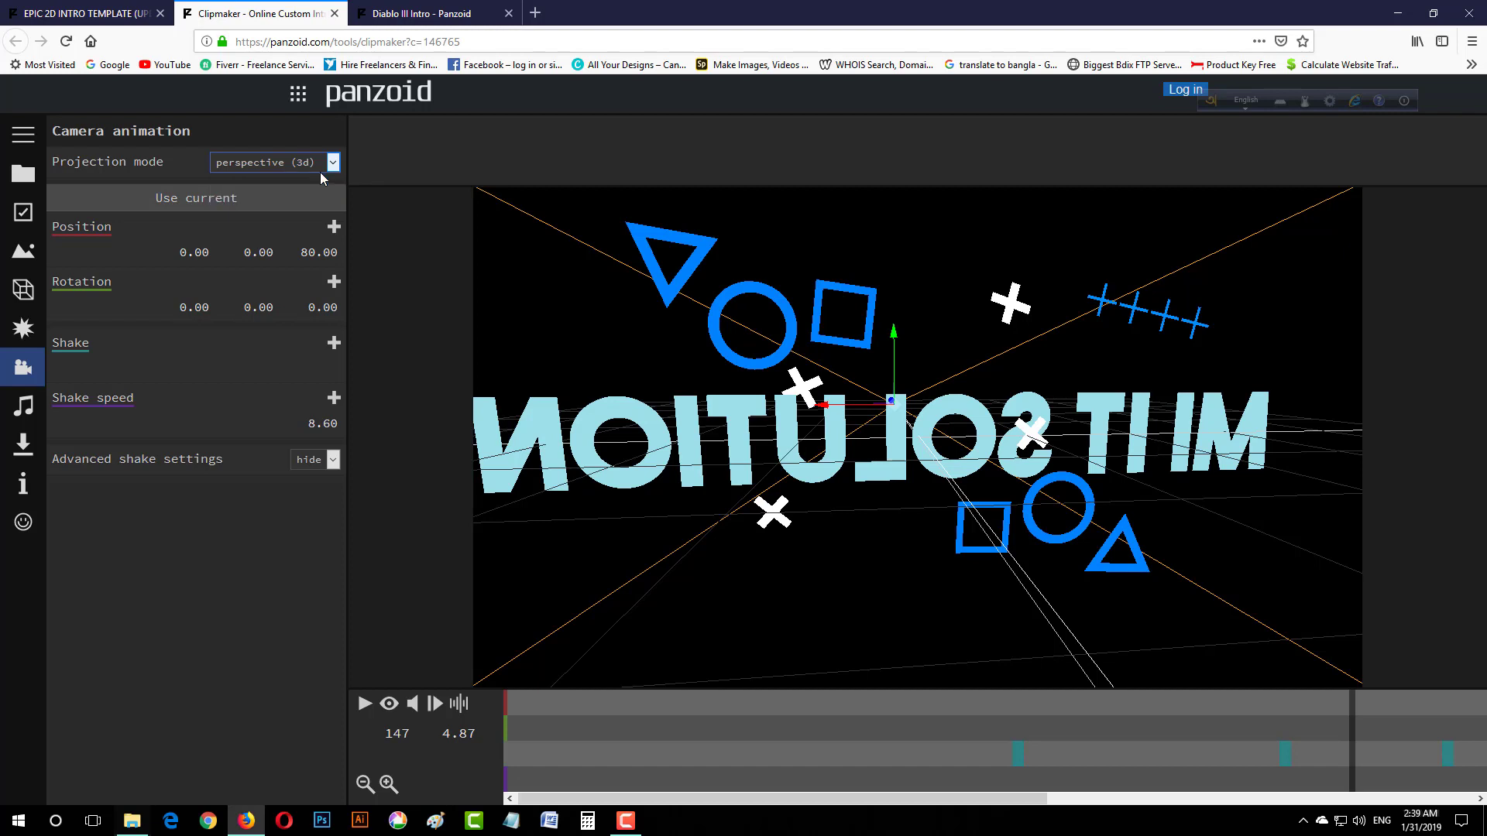
pyautogui.click(22, 415)
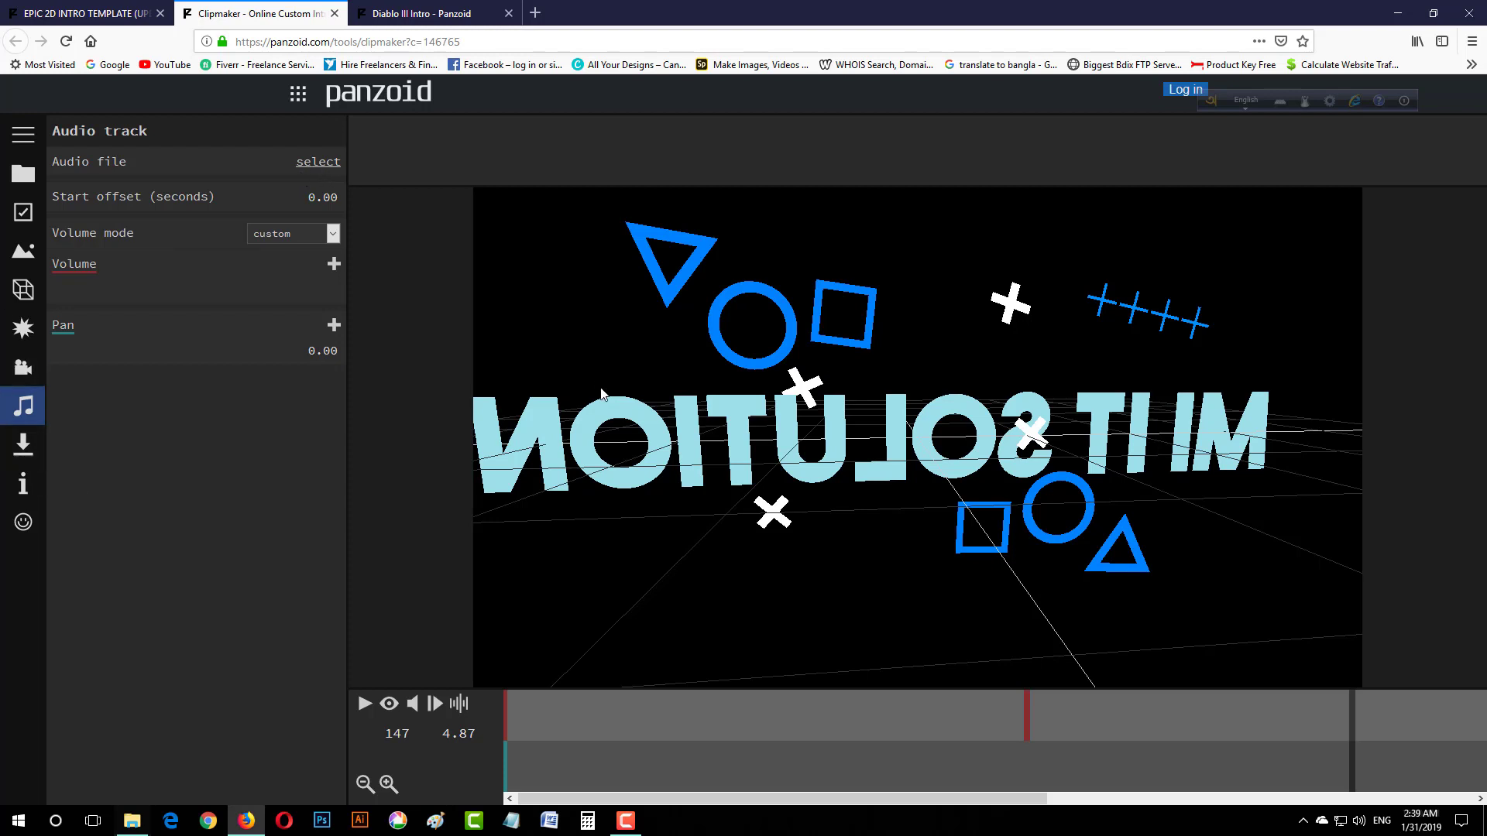
# Render the intro video in good quality mode with the .mkv (vp8/opus) format.
pyautogui.click(25, 445)
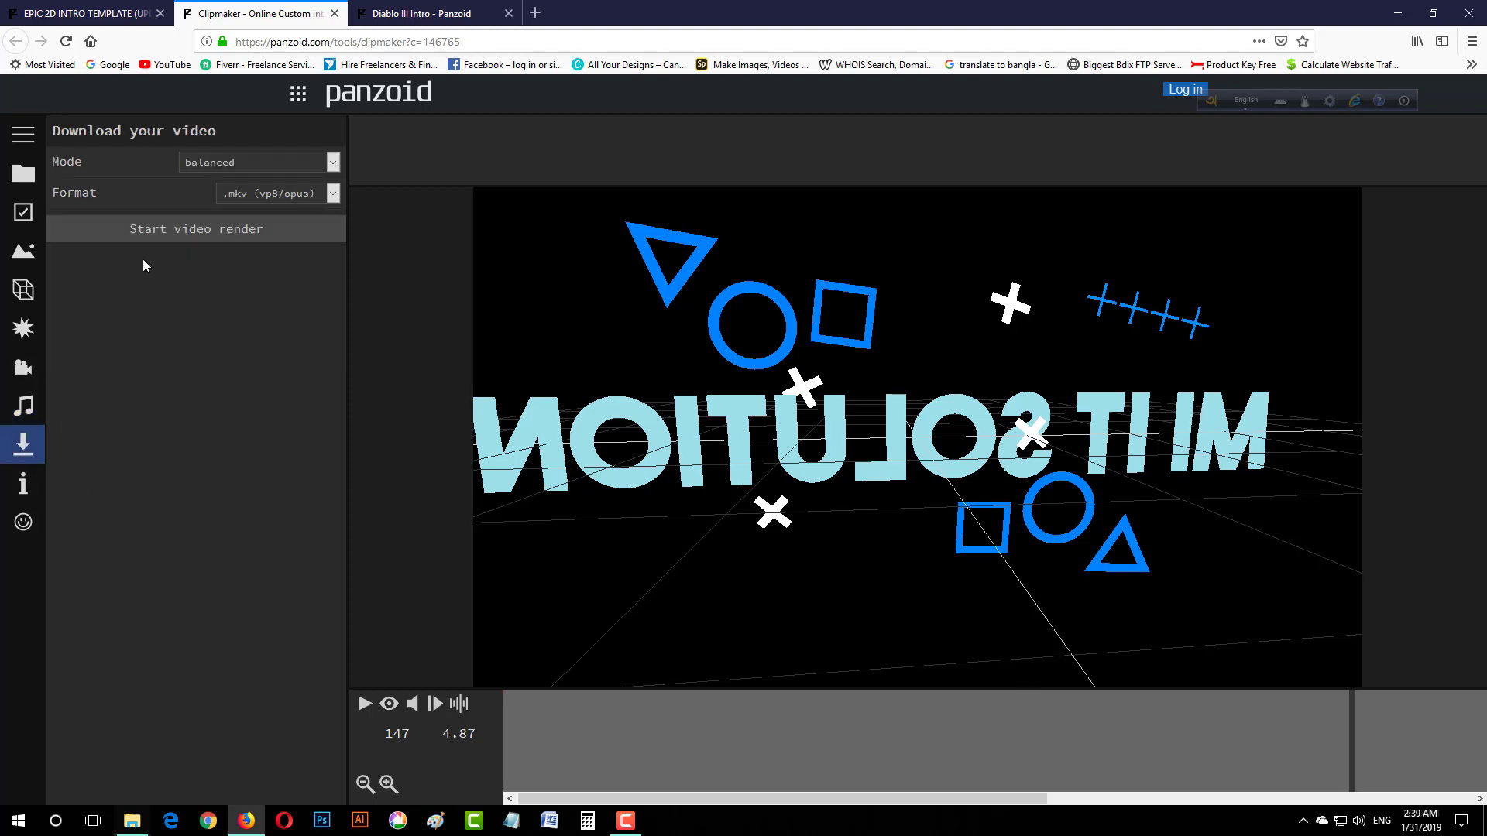
pyautogui.click(307, 164)
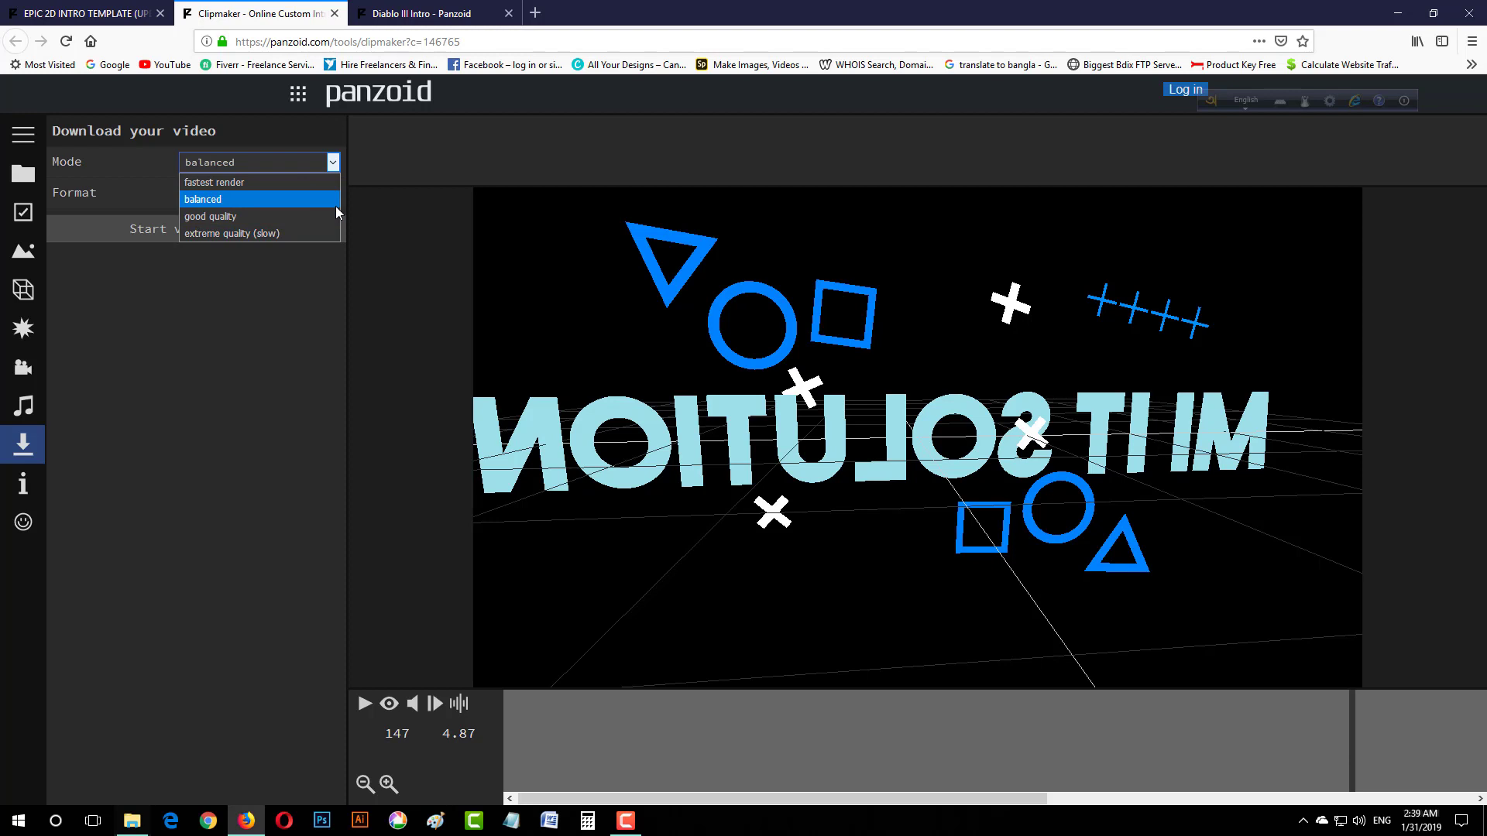
pyautogui.click(295, 217)
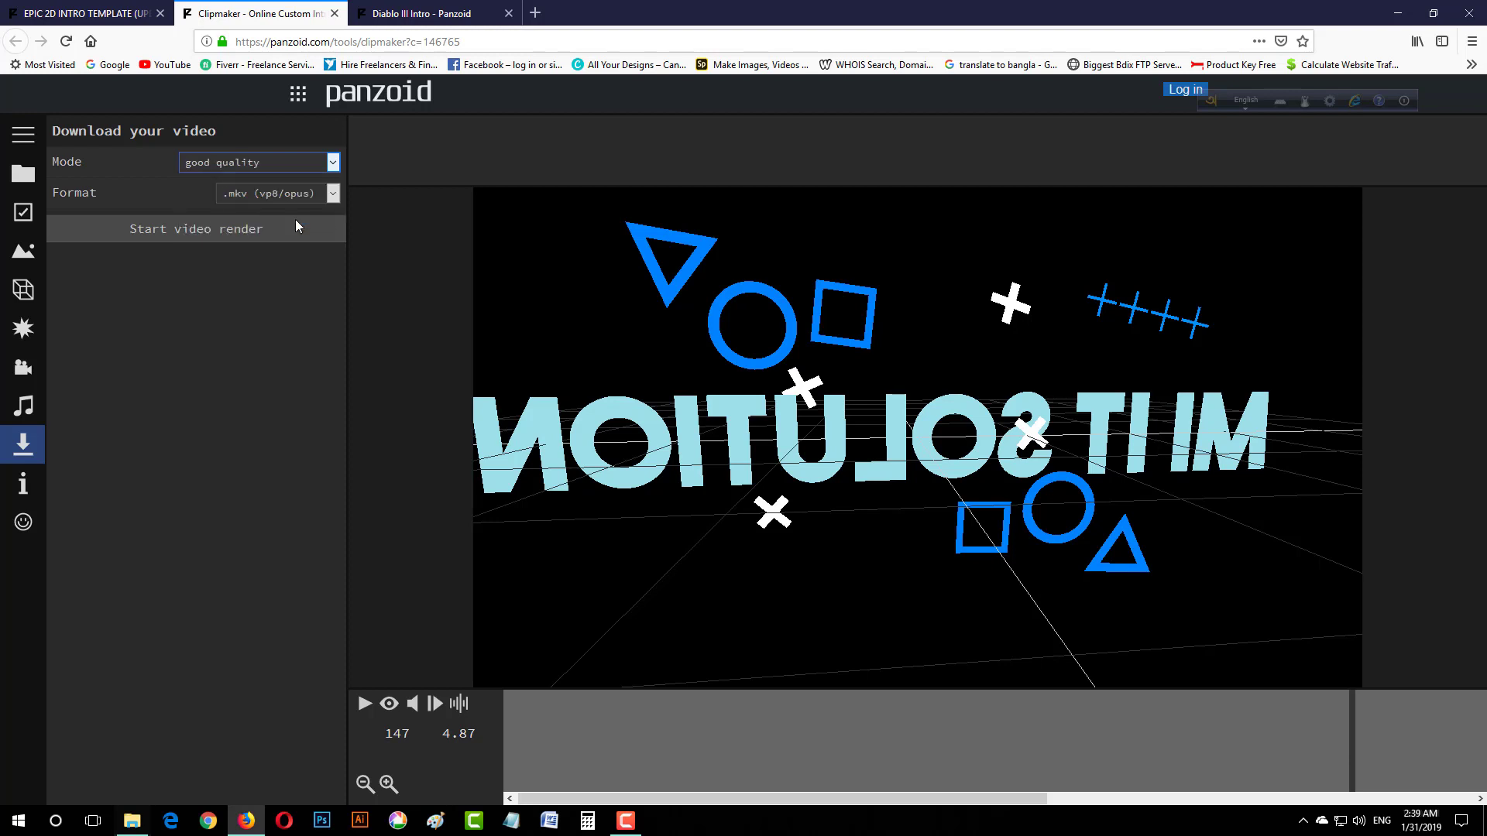
pyautogui.click(298, 194)
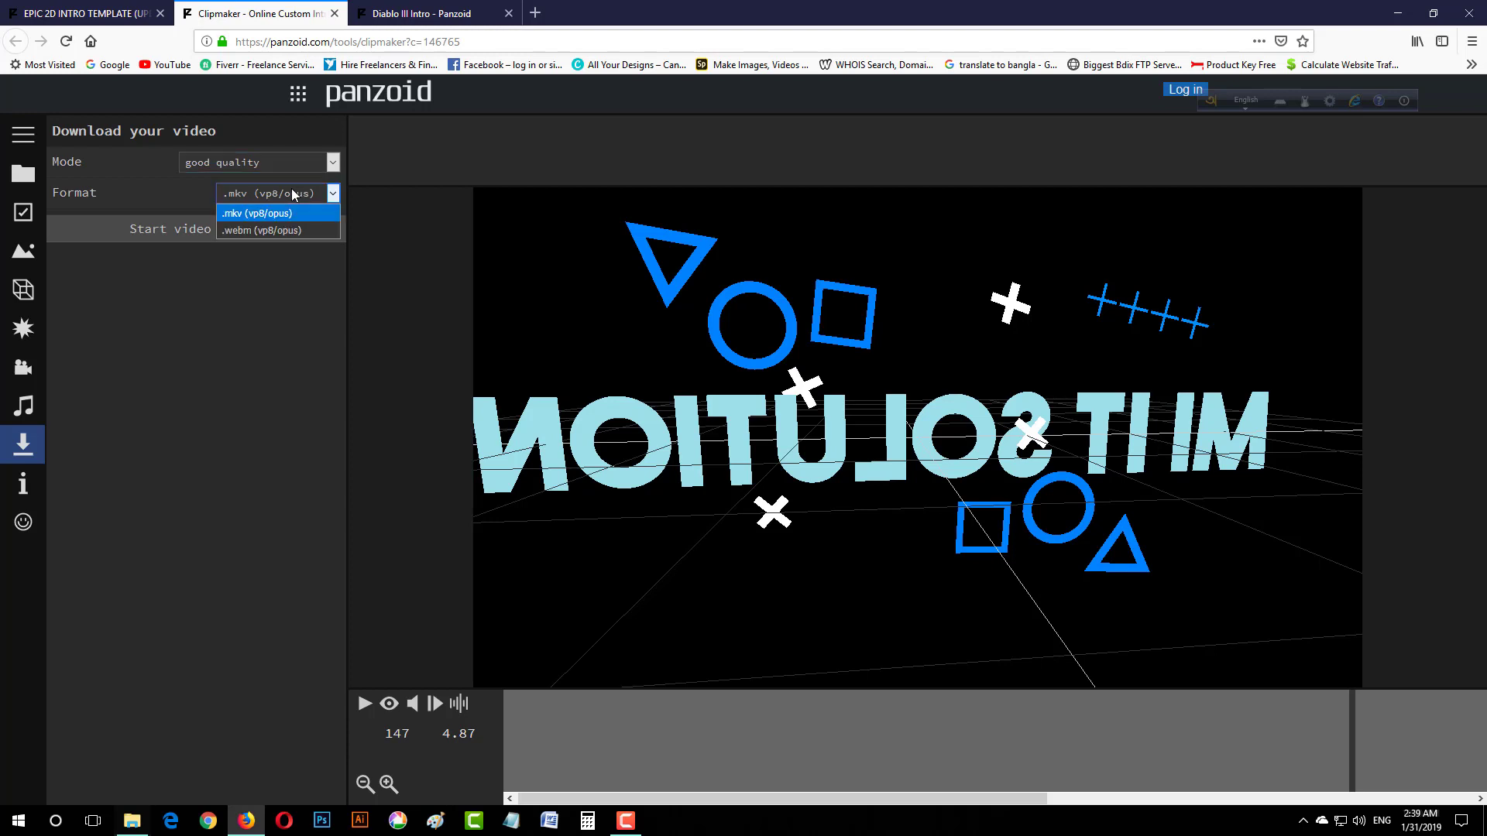
pyautogui.click(294, 194)
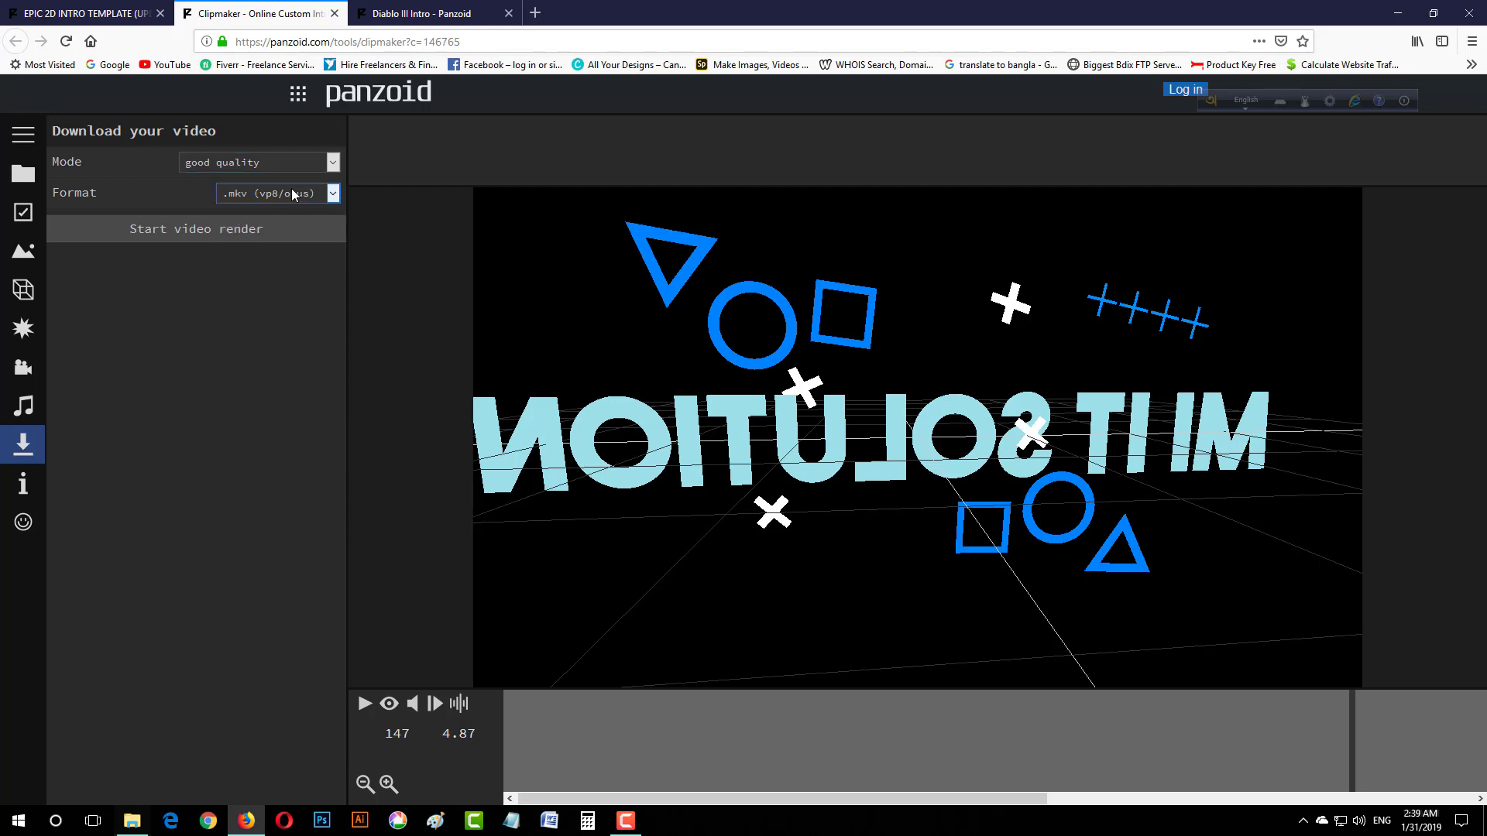
pyautogui.click(264, 225)
pyautogui.click(232, 223)
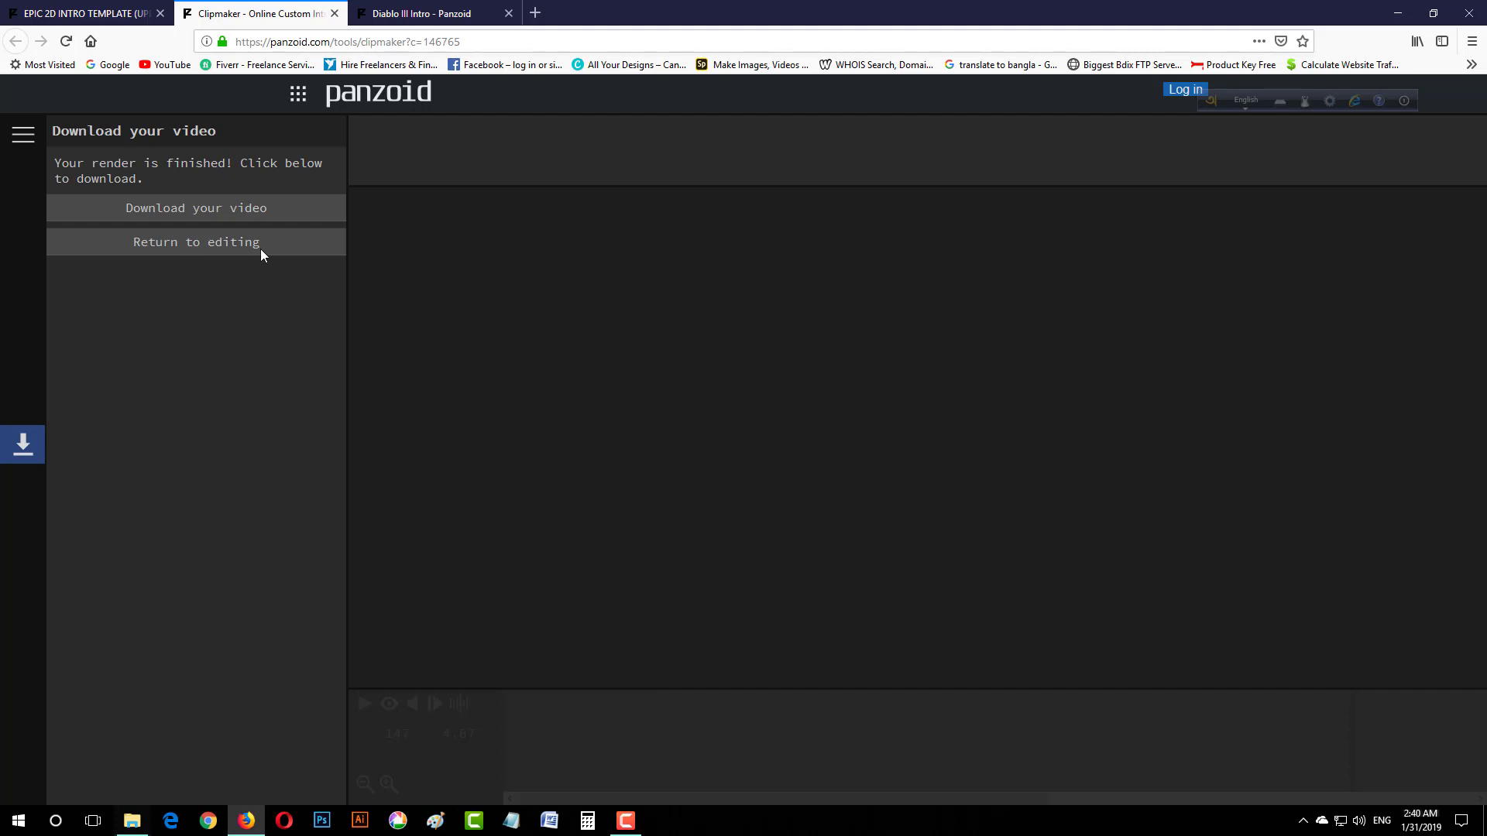
# Download the rendered intro as video.mkv, and close the download page and the Clipmaker project.
pyautogui.click(207, 223)
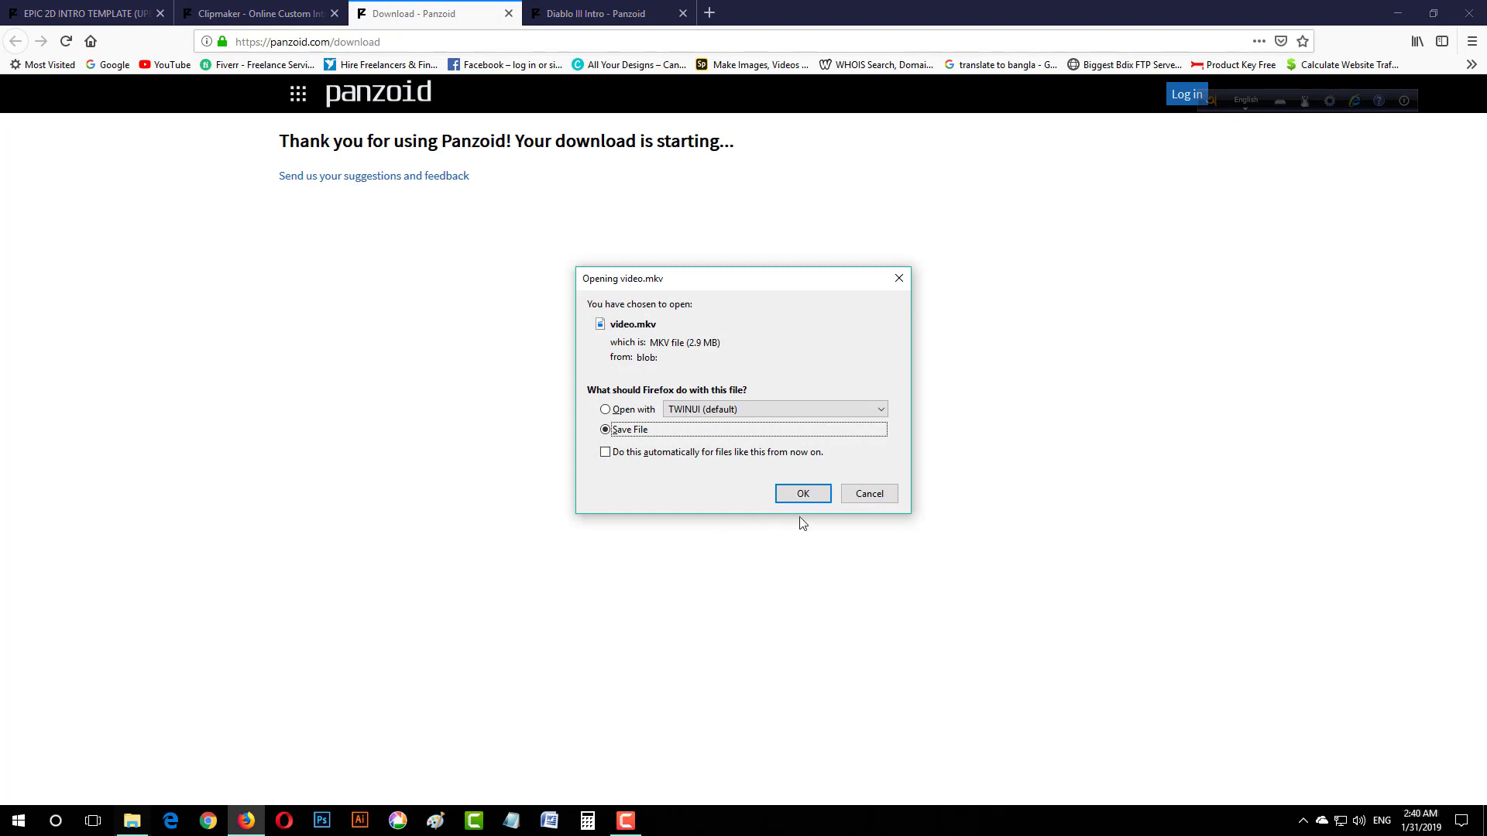
pyautogui.click(811, 497)
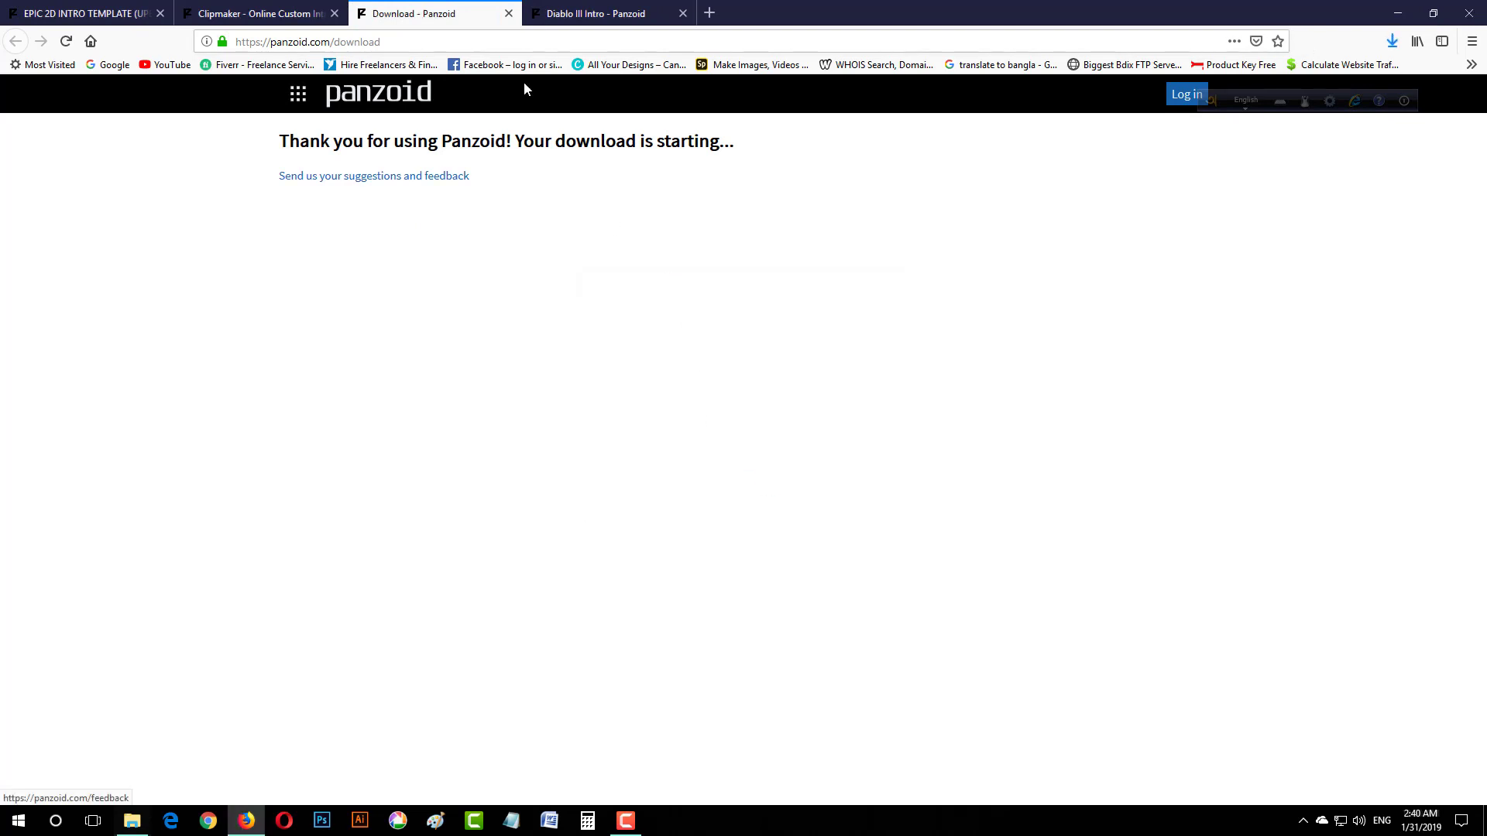
pyautogui.click(507, 15)
pyautogui.click(334, 13)
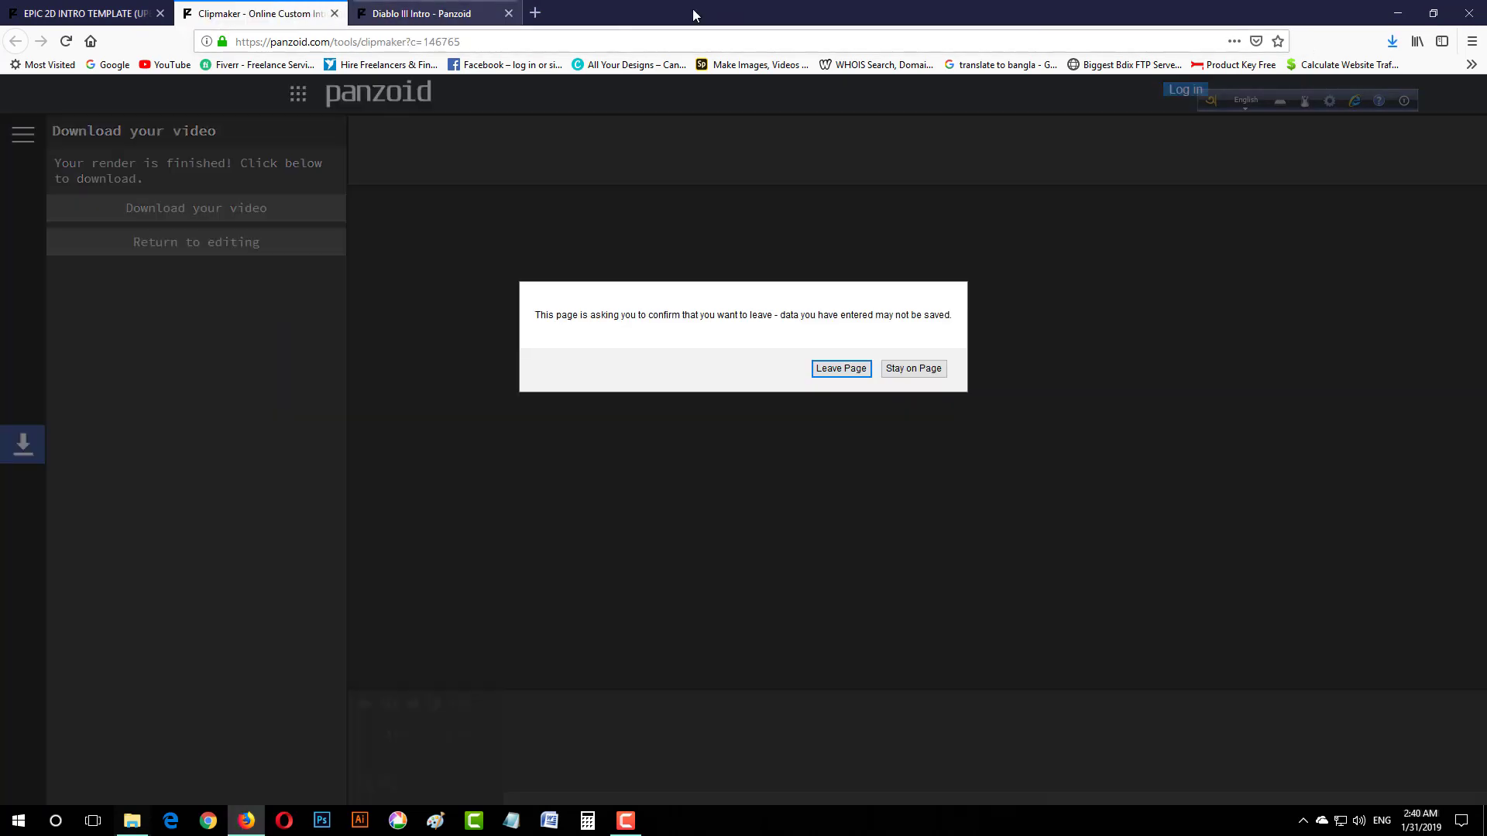
pyautogui.click(861, 374)
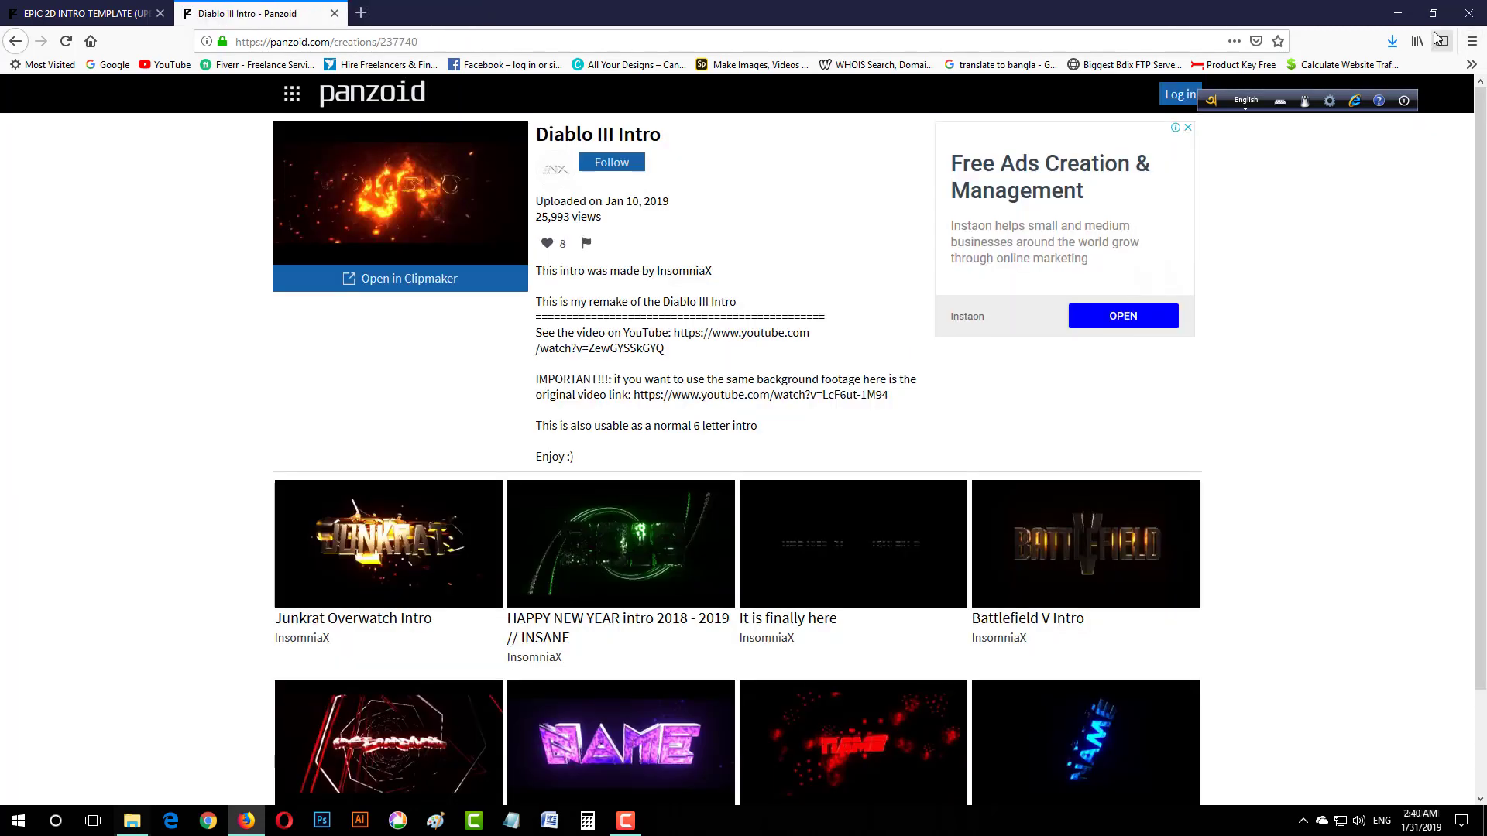
# Switch to File Explorer and open the Downloads folder that holds the saved intro video.
pyautogui.click(1398, 13)
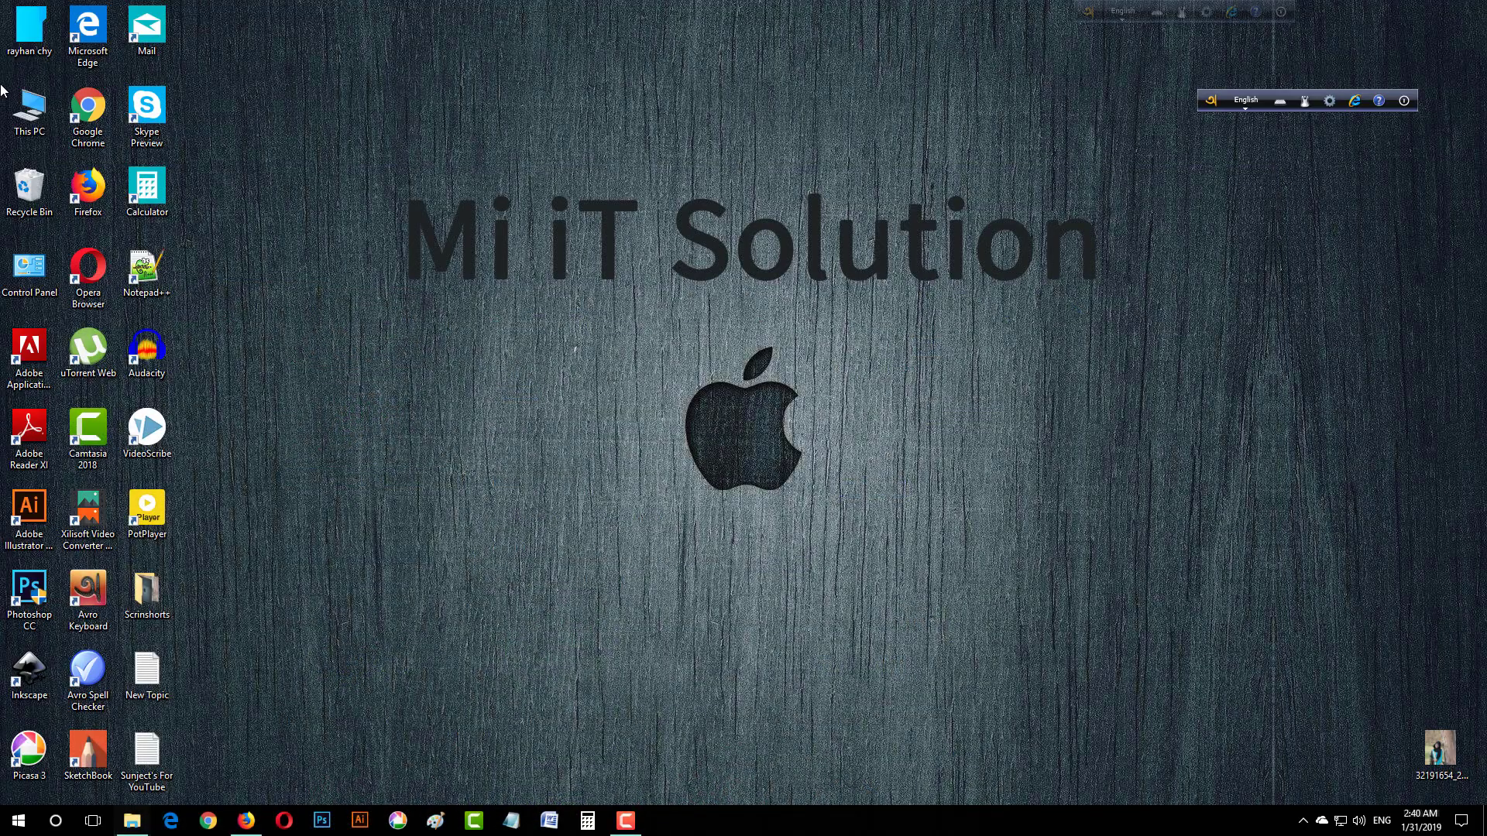
pyautogui.doubleClick(31, 116)
pyautogui.doubleClick(591, 175)
pyautogui.doubleClick(428, 186)
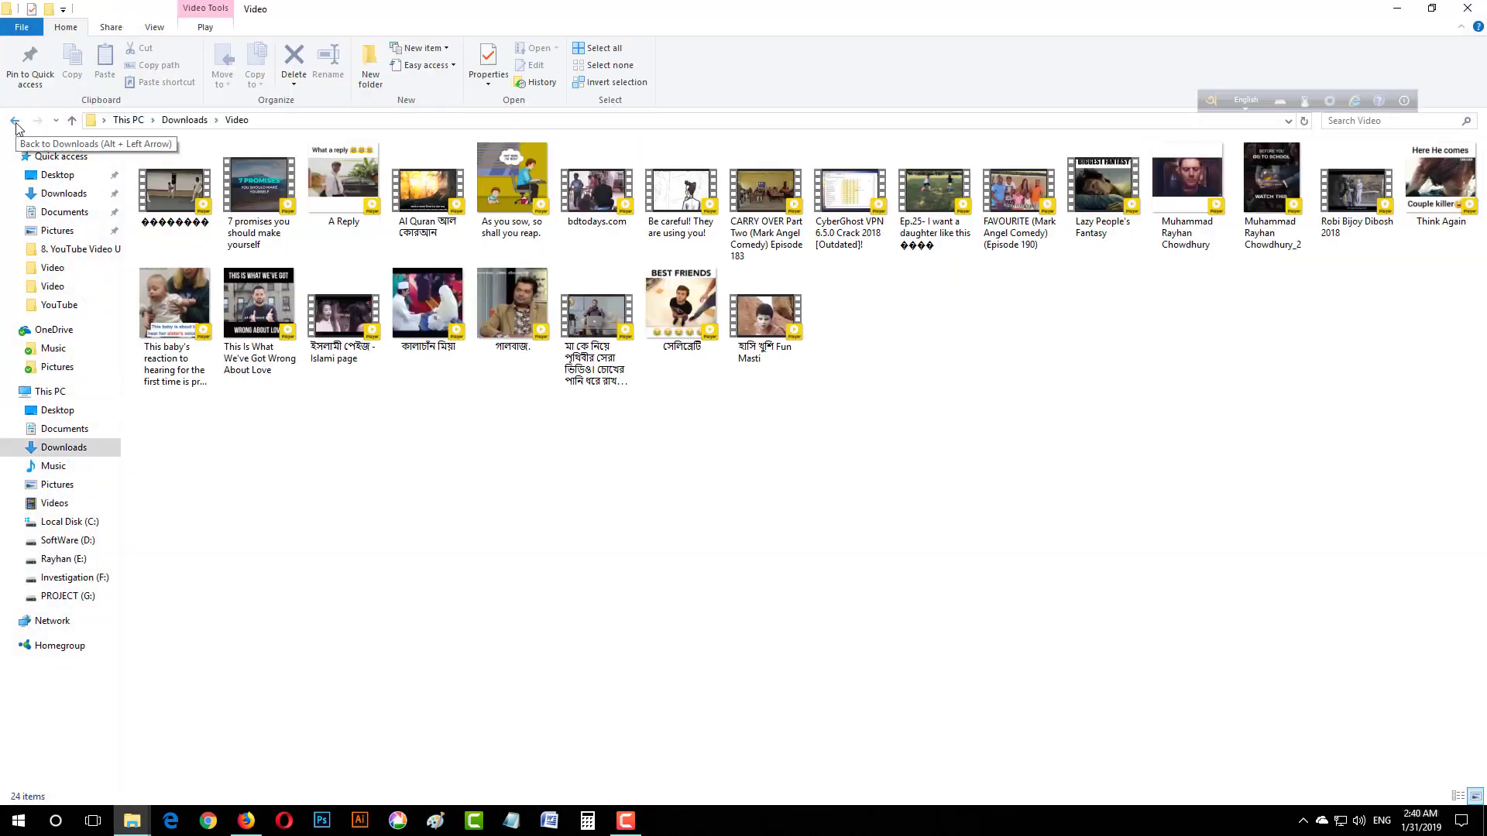
pyautogui.click(15, 120)
pyautogui.press('Right')
pyautogui.press('Right')
pyautogui.press('Right')
pyautogui.press('Right')
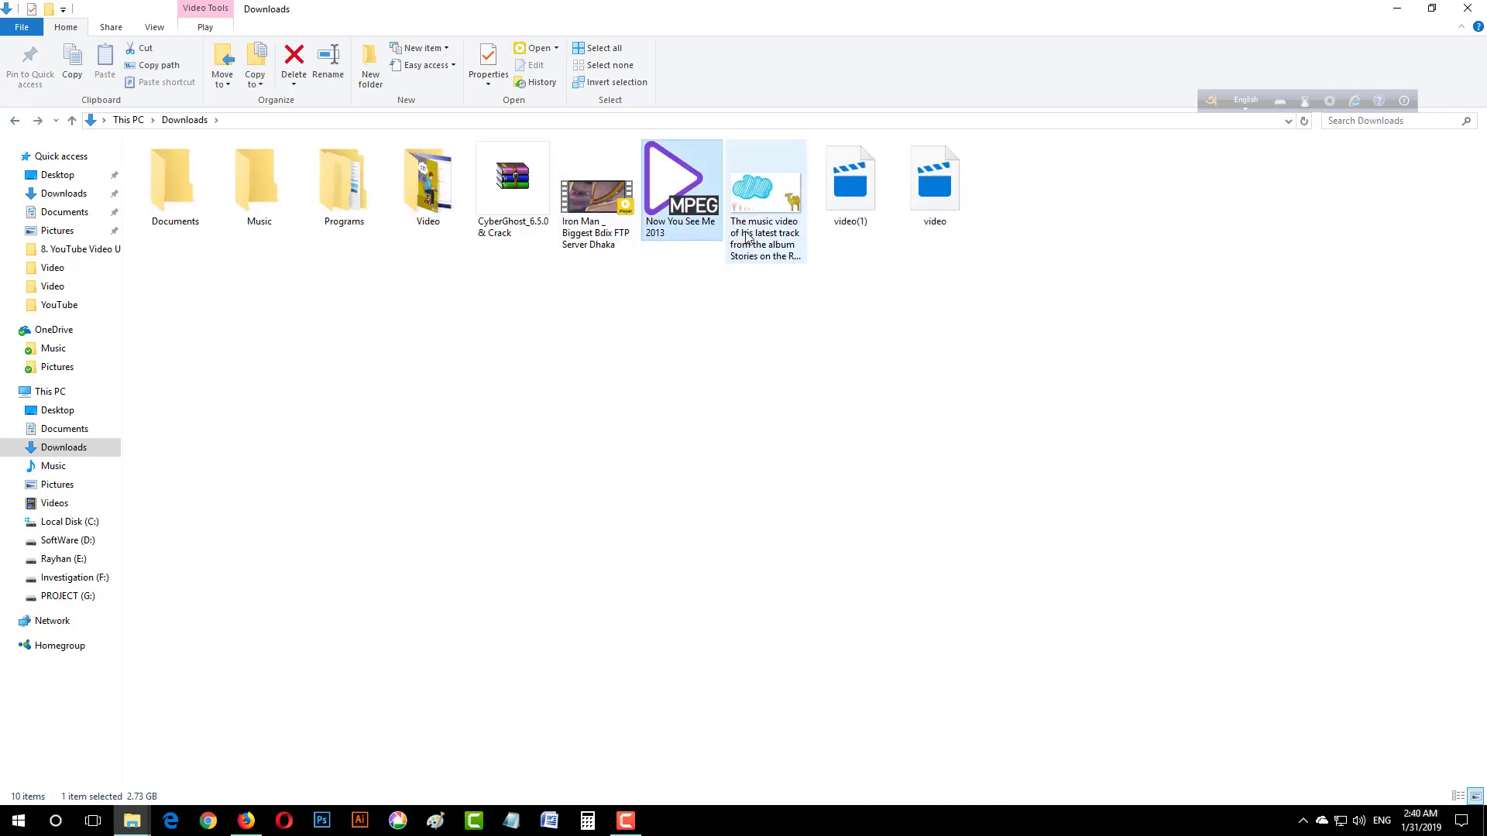
# Play the downloaded video(1) file full screen in PotPlayer (32-Bit), and close the player.
pyautogui.doubleClick(872, 226)
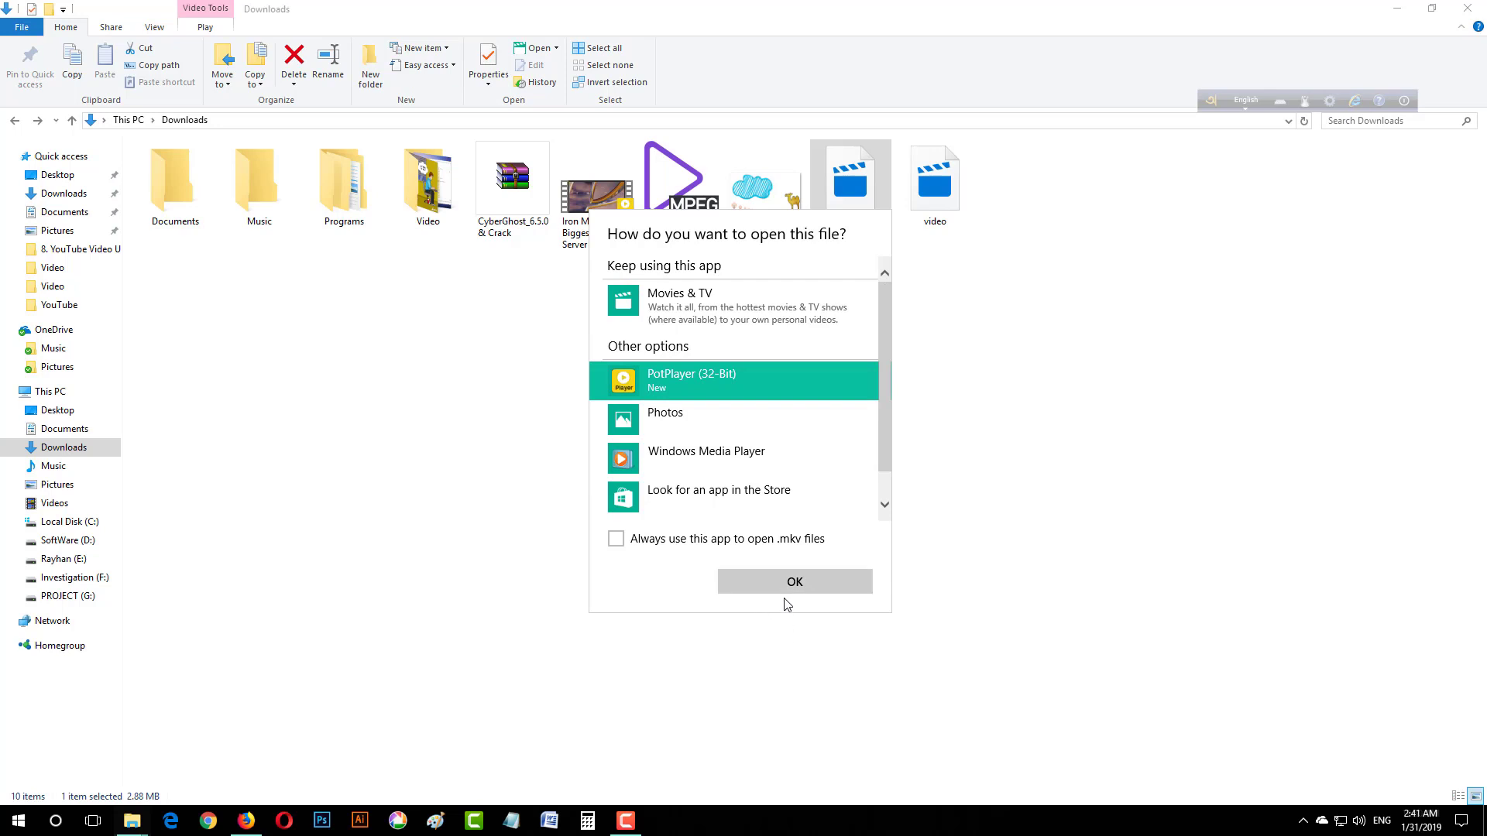
pyautogui.click(789, 589)
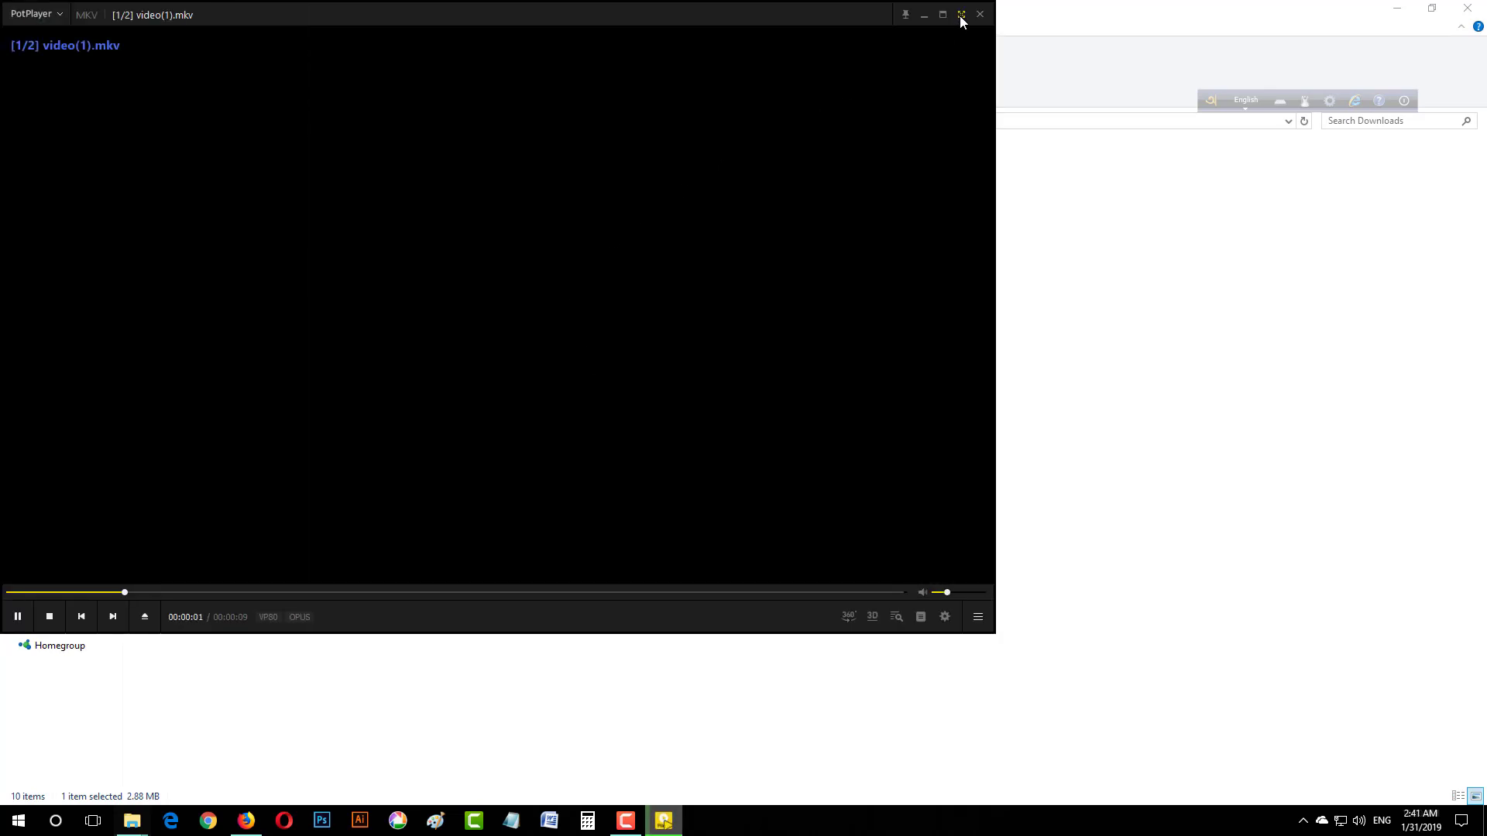
pyautogui.click(960, 16)
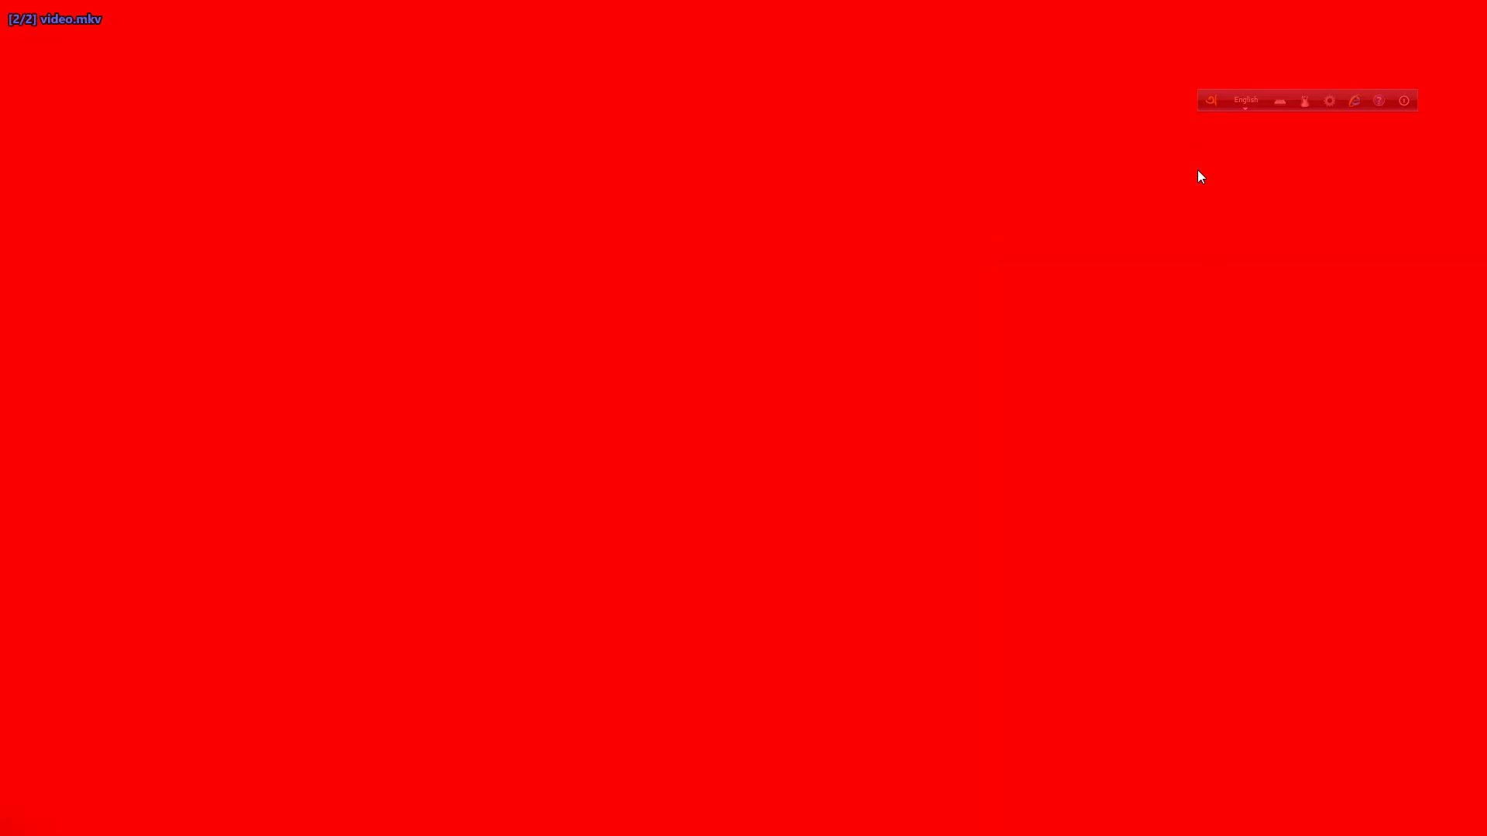
pyautogui.moveTo(1397, 4)
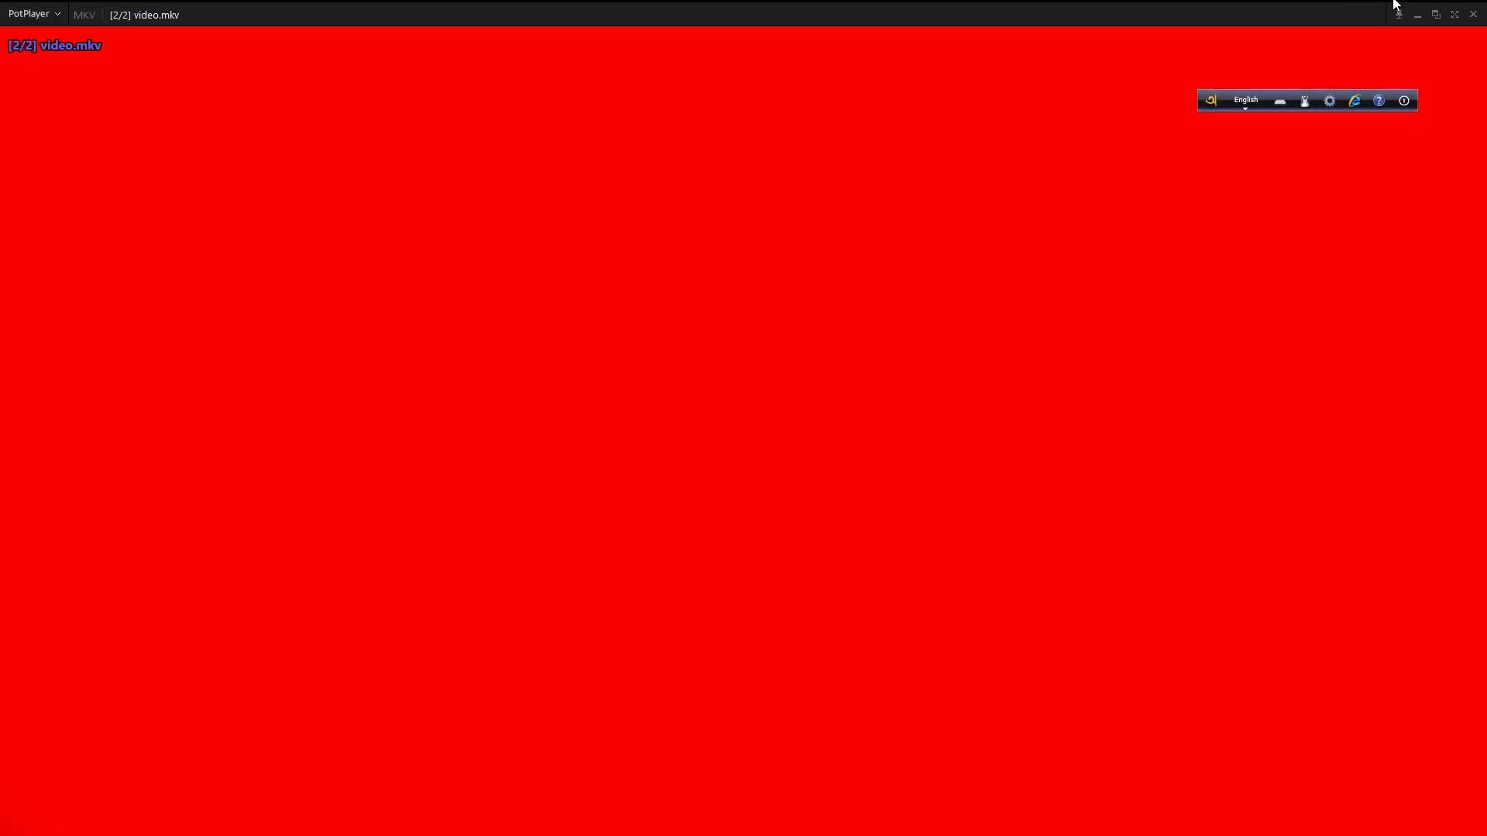
pyautogui.click(1473, 15)
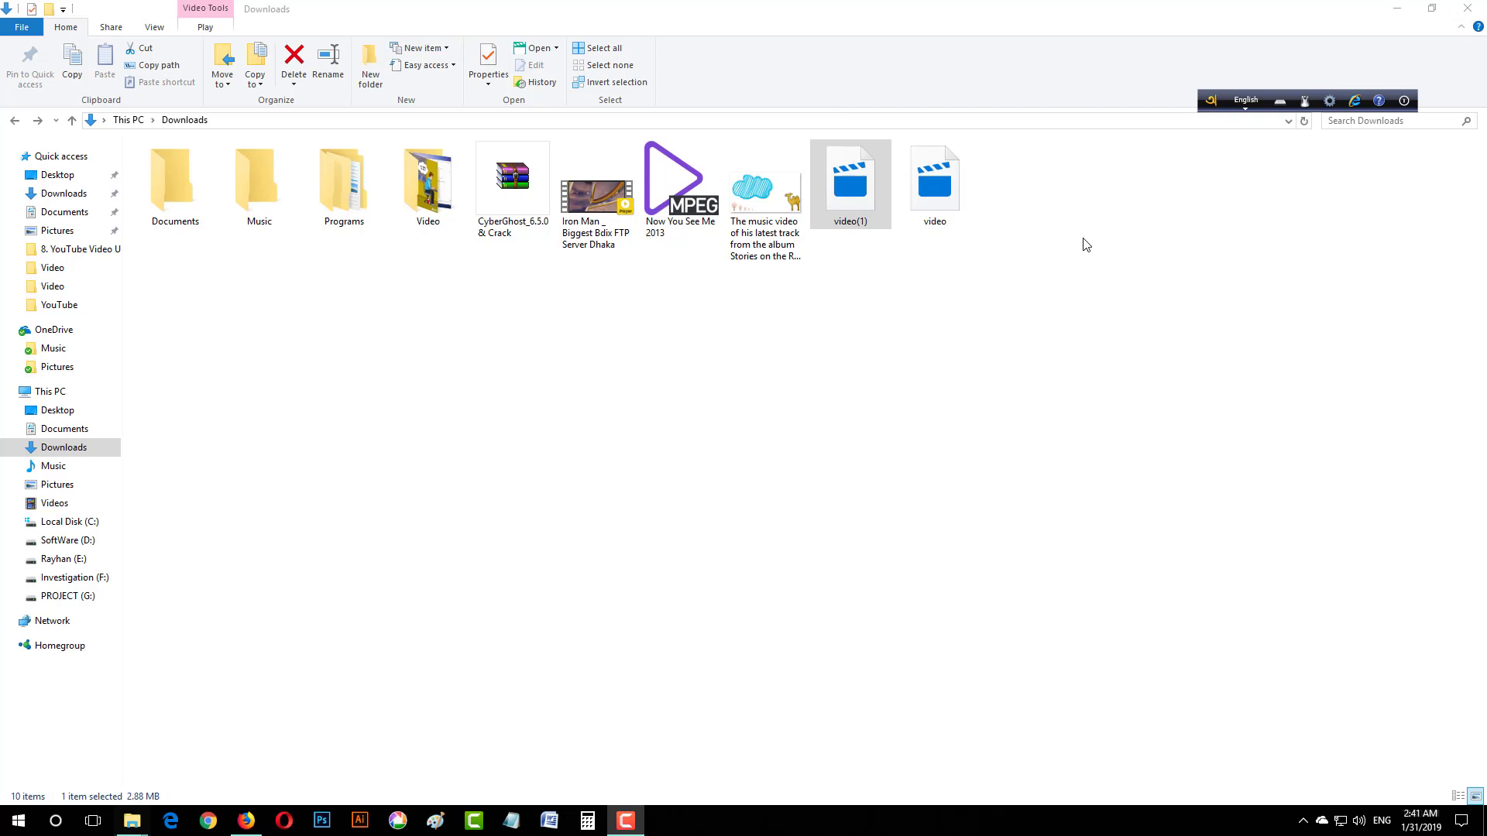